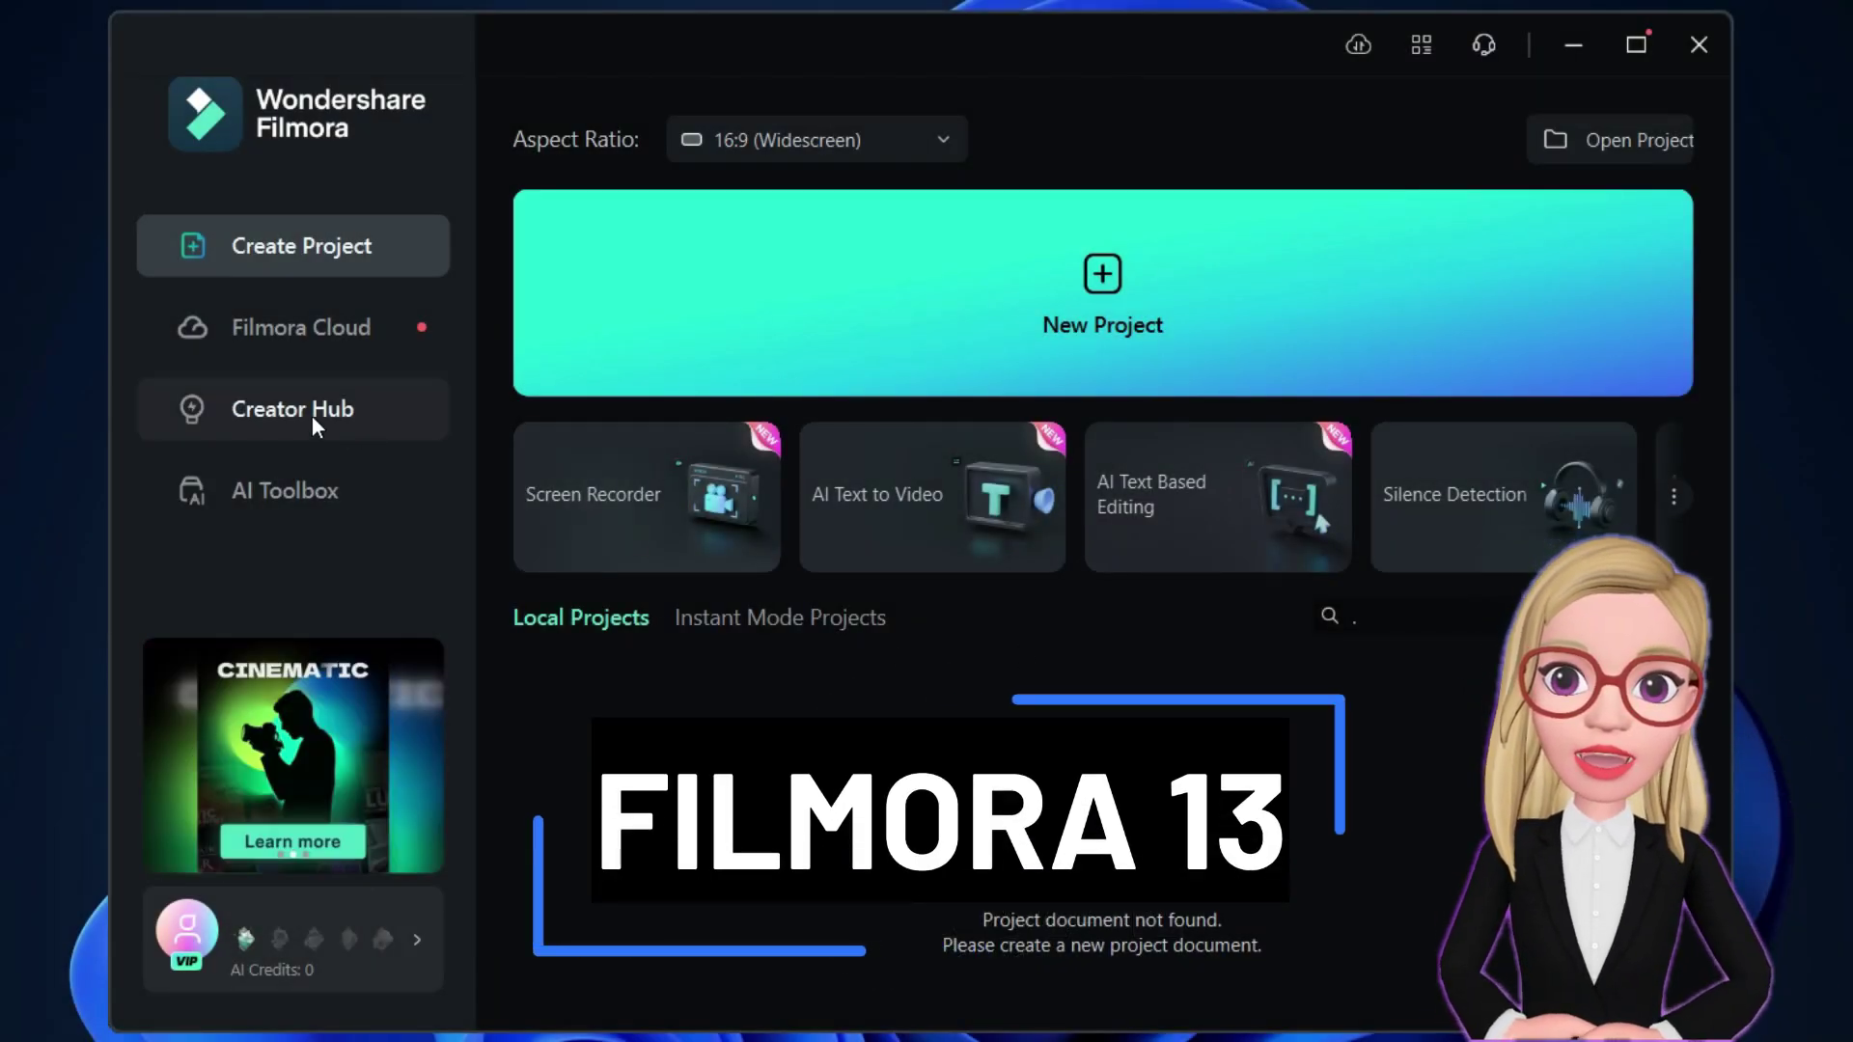
Step: Open the Creator Hub and scroll through its Home page
click(291, 414)
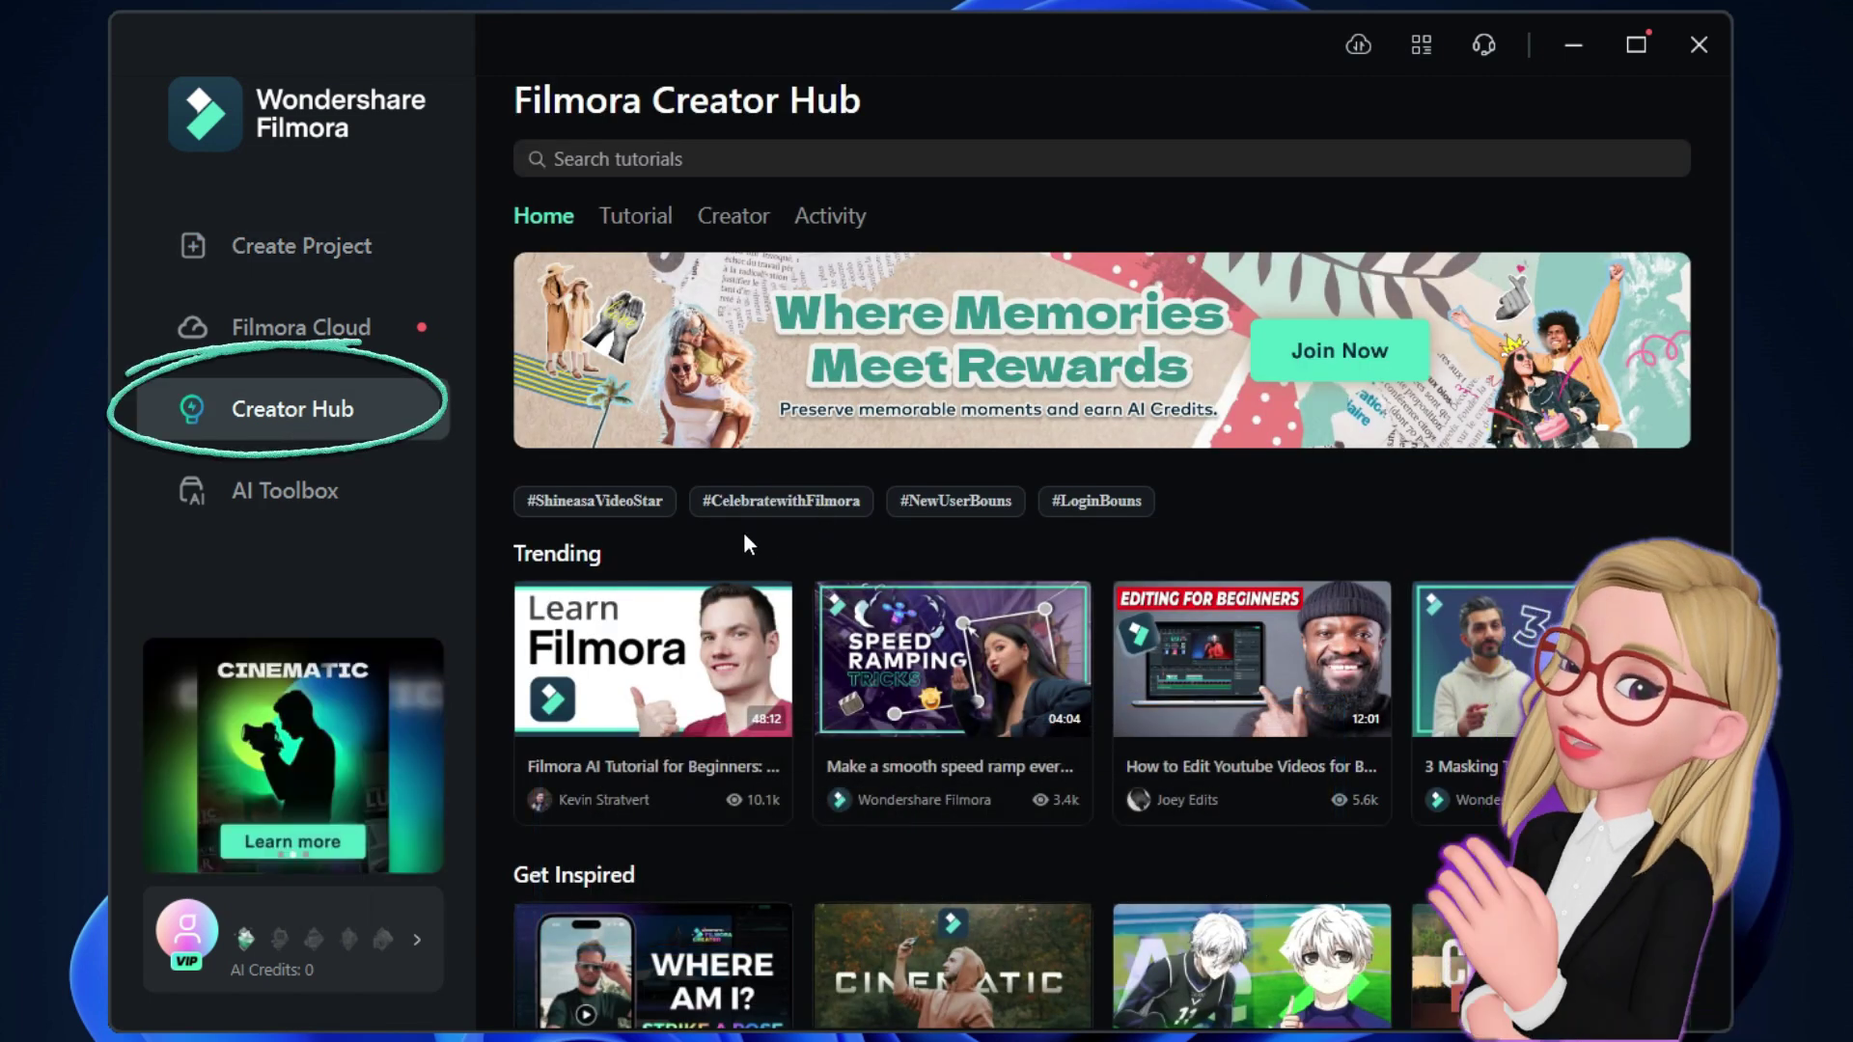
scroll(747, 543, down, 3)
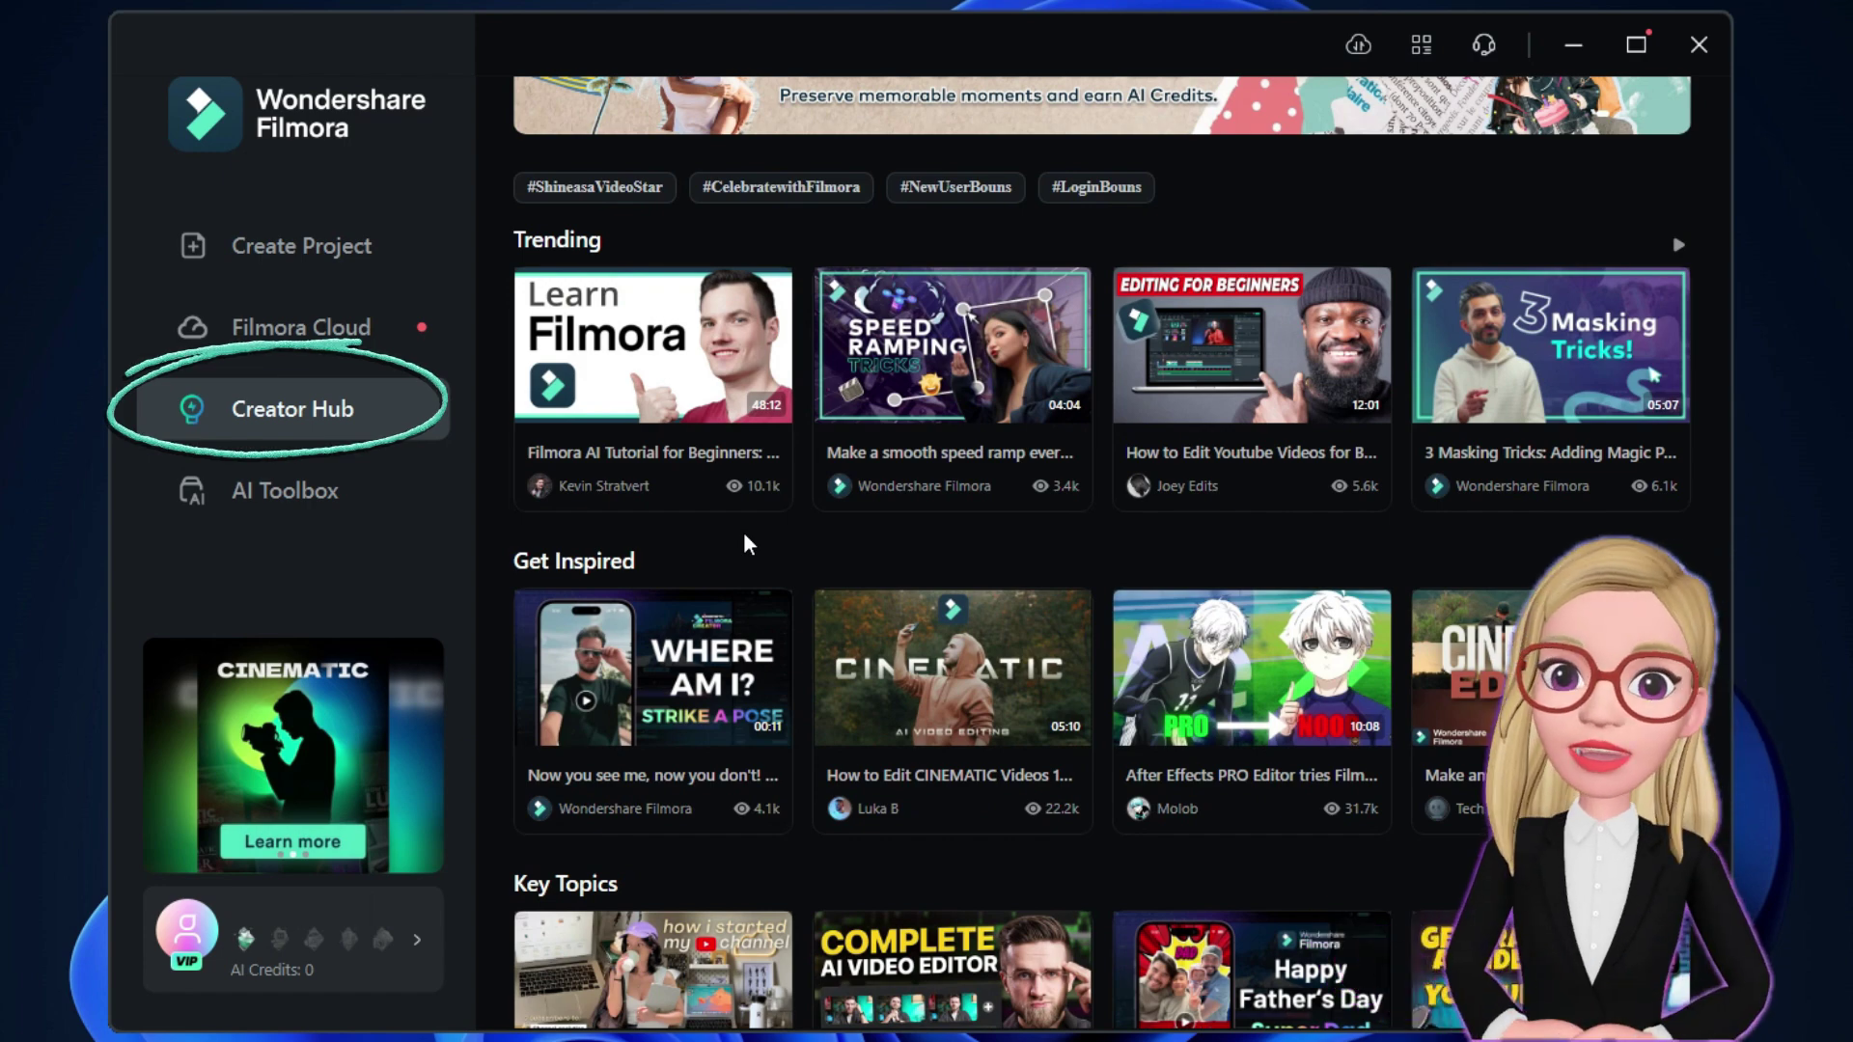
scroll(744, 536, down, 4)
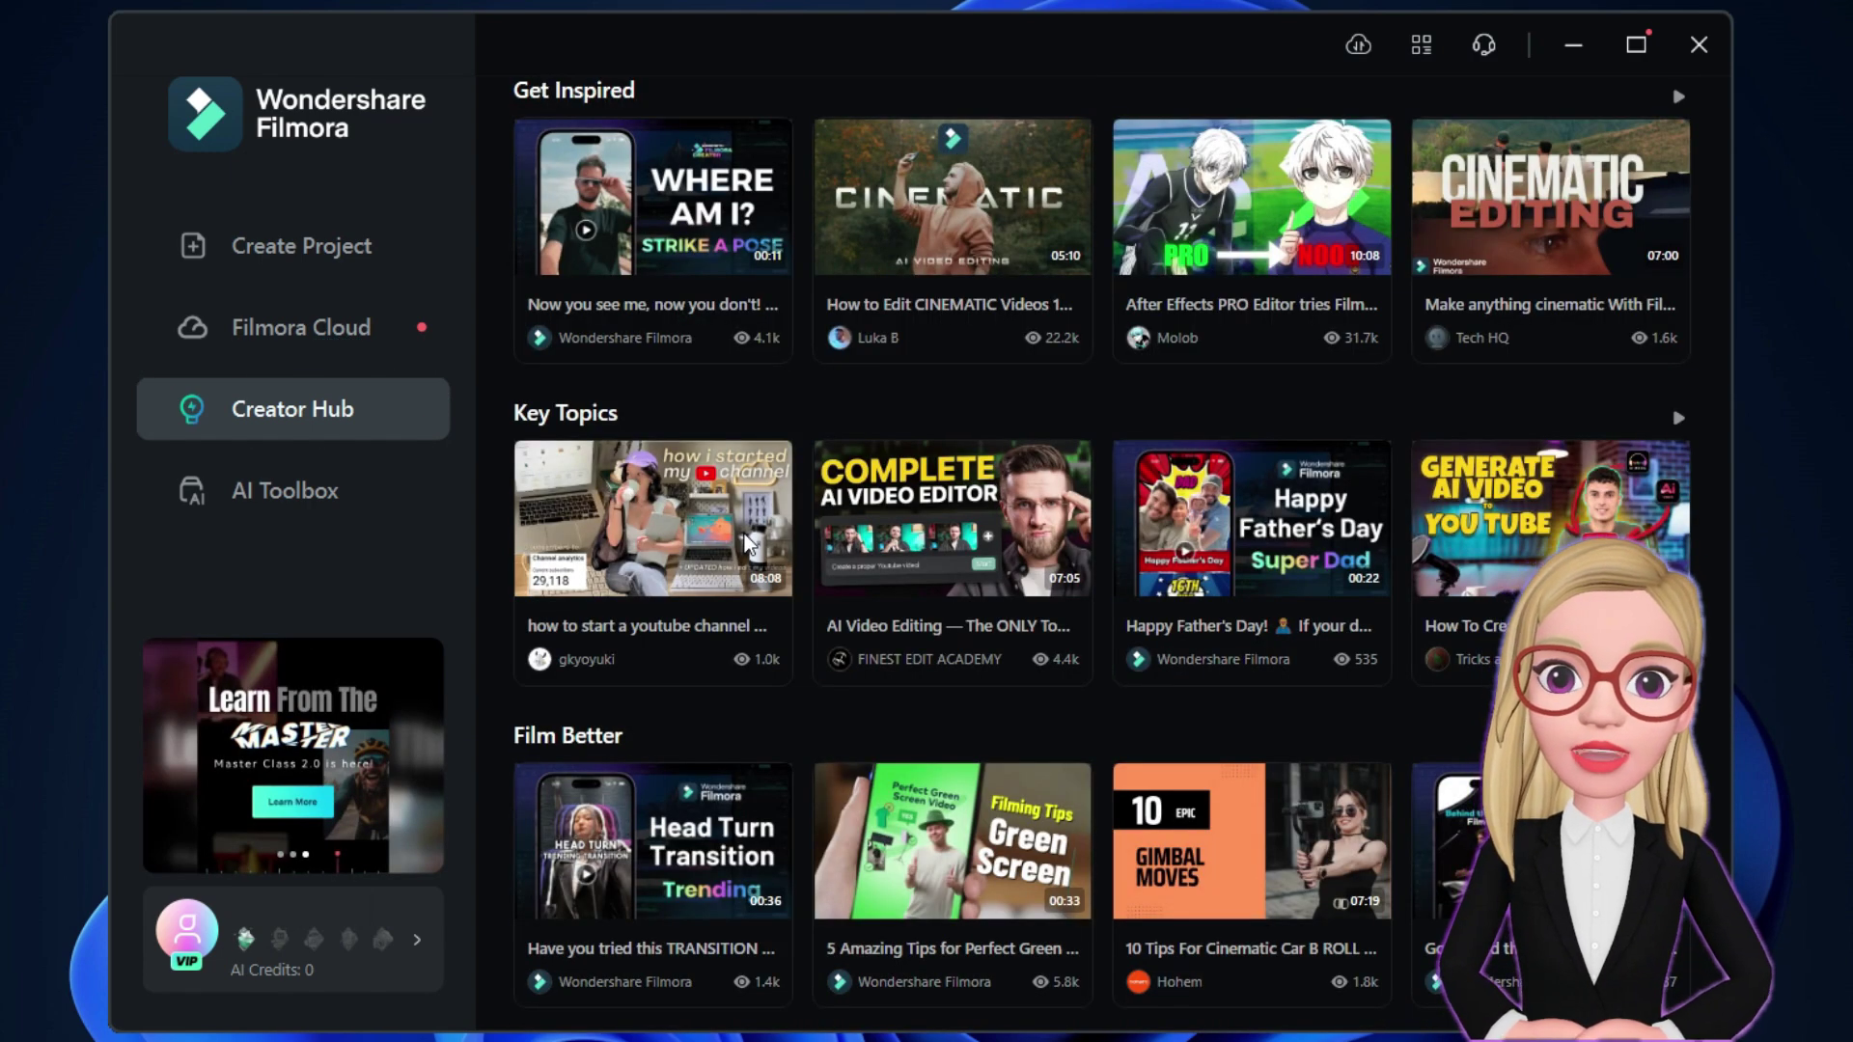
scroll(746, 540, down, 3)
scroll(746, 540, down, 3)
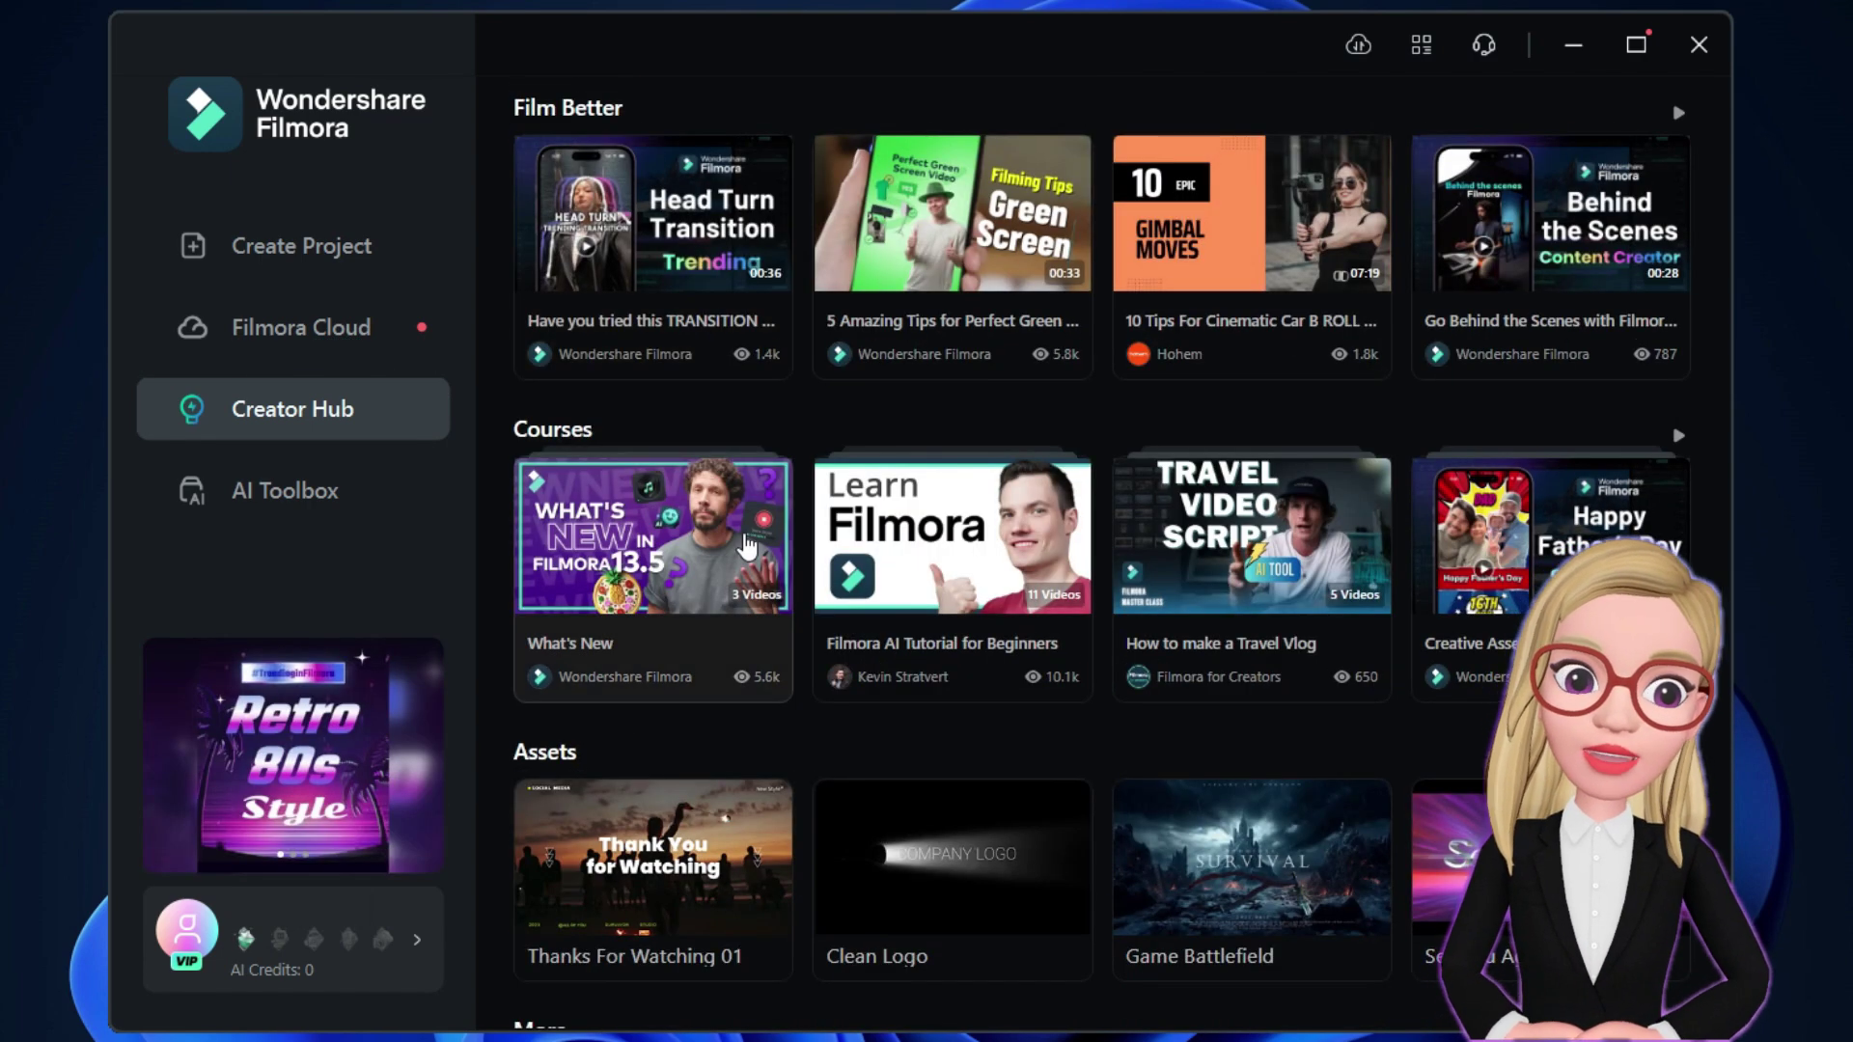
scroll(746, 545, down, 7)
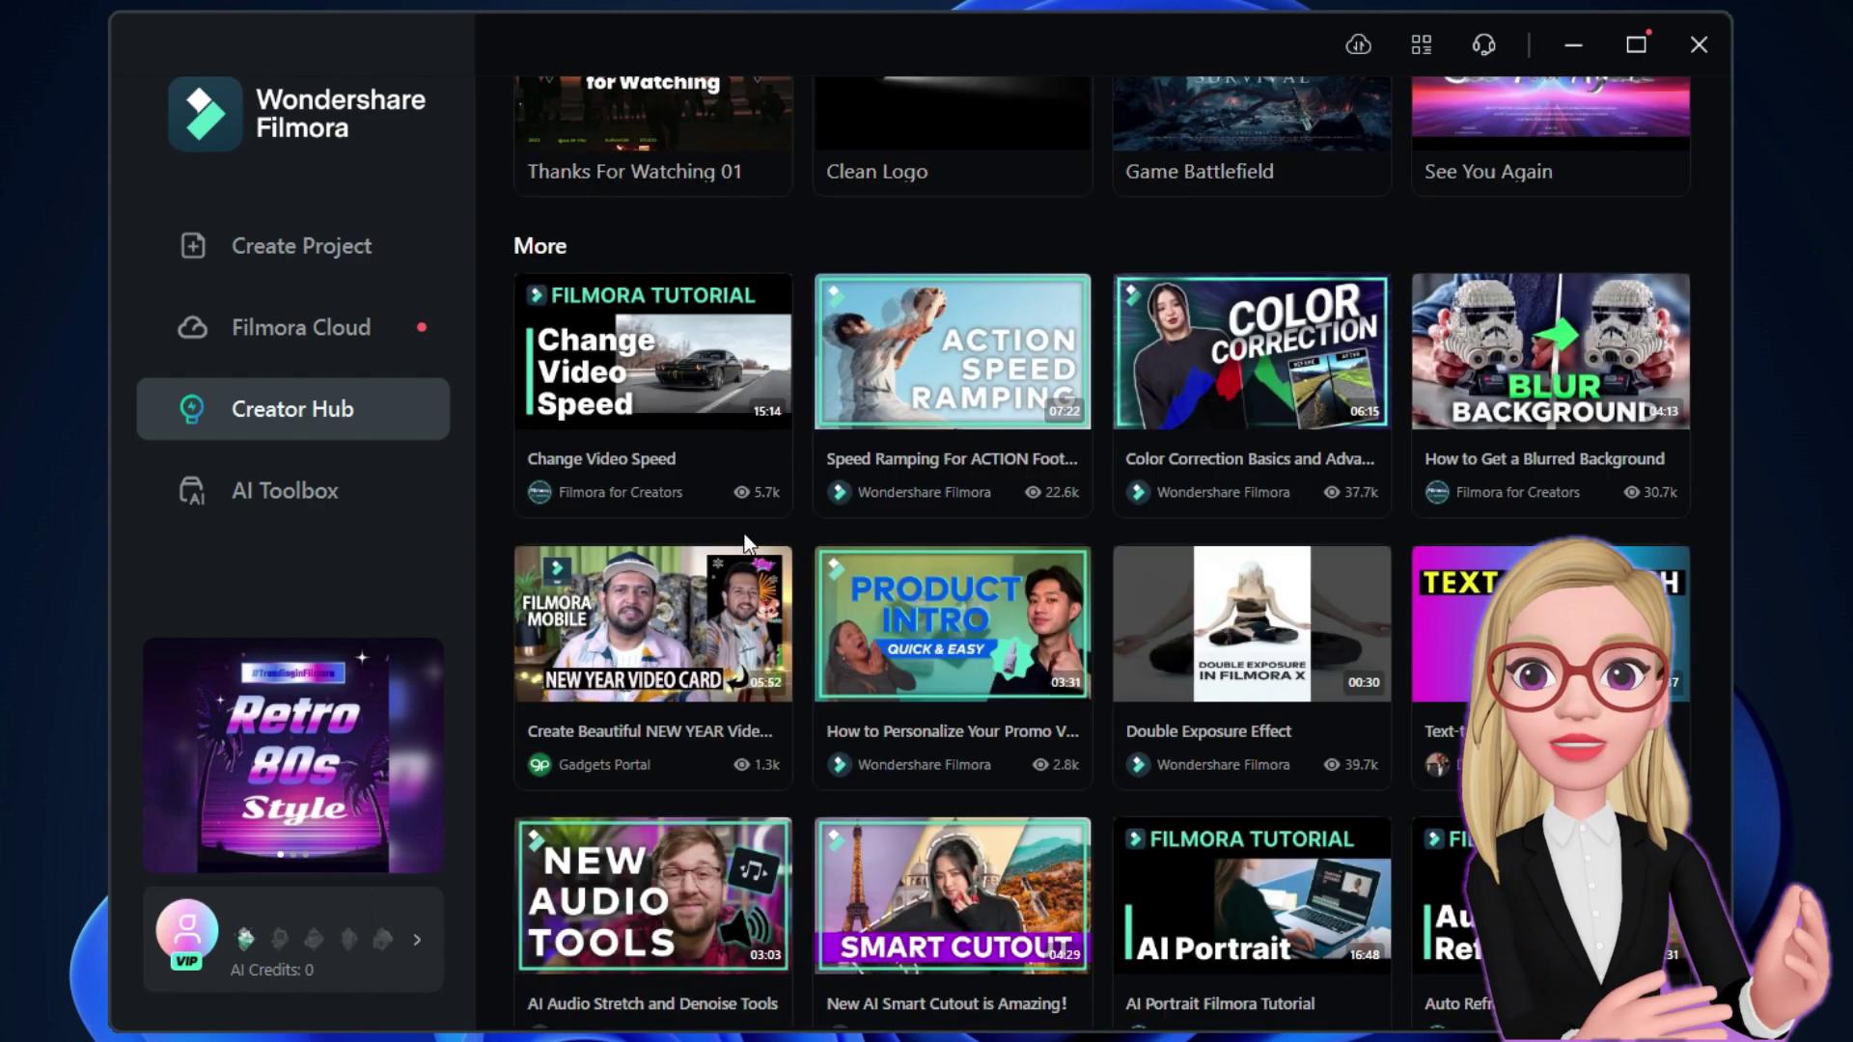
scroll(744, 543, down, 7)
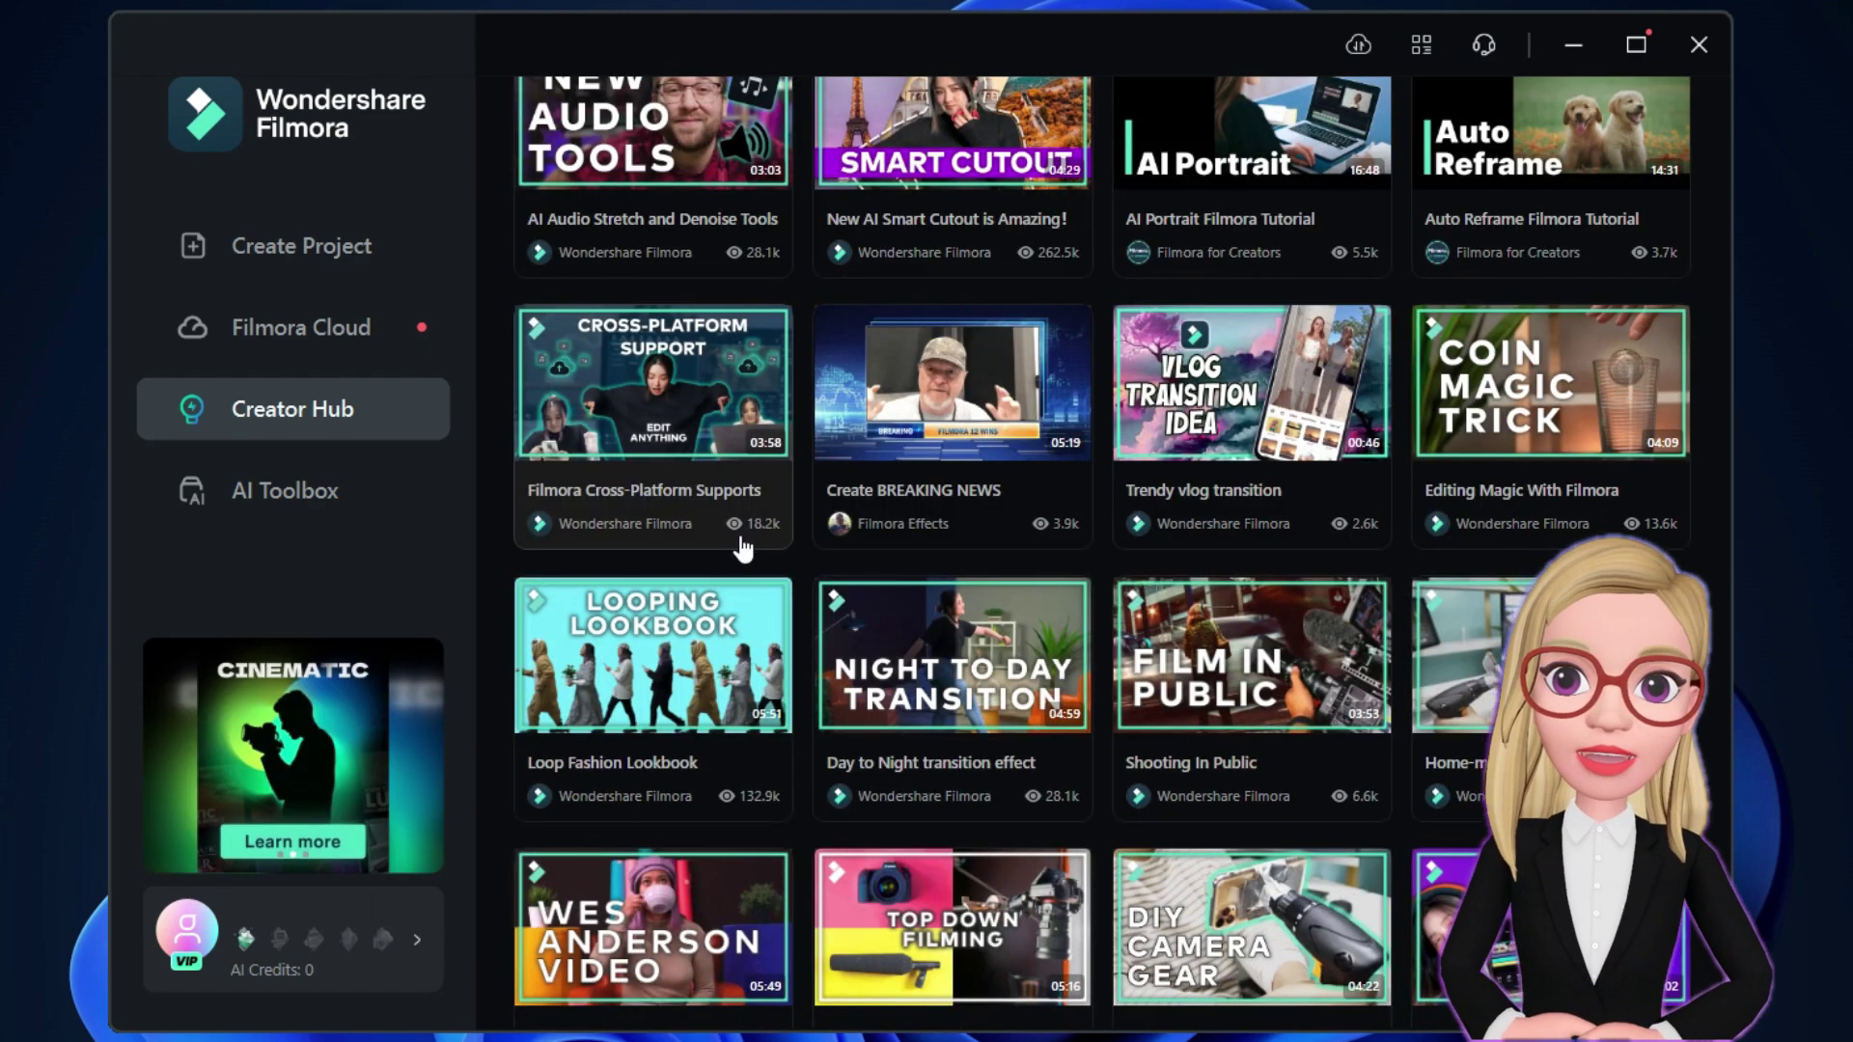
scroll(746, 547, up, 20)
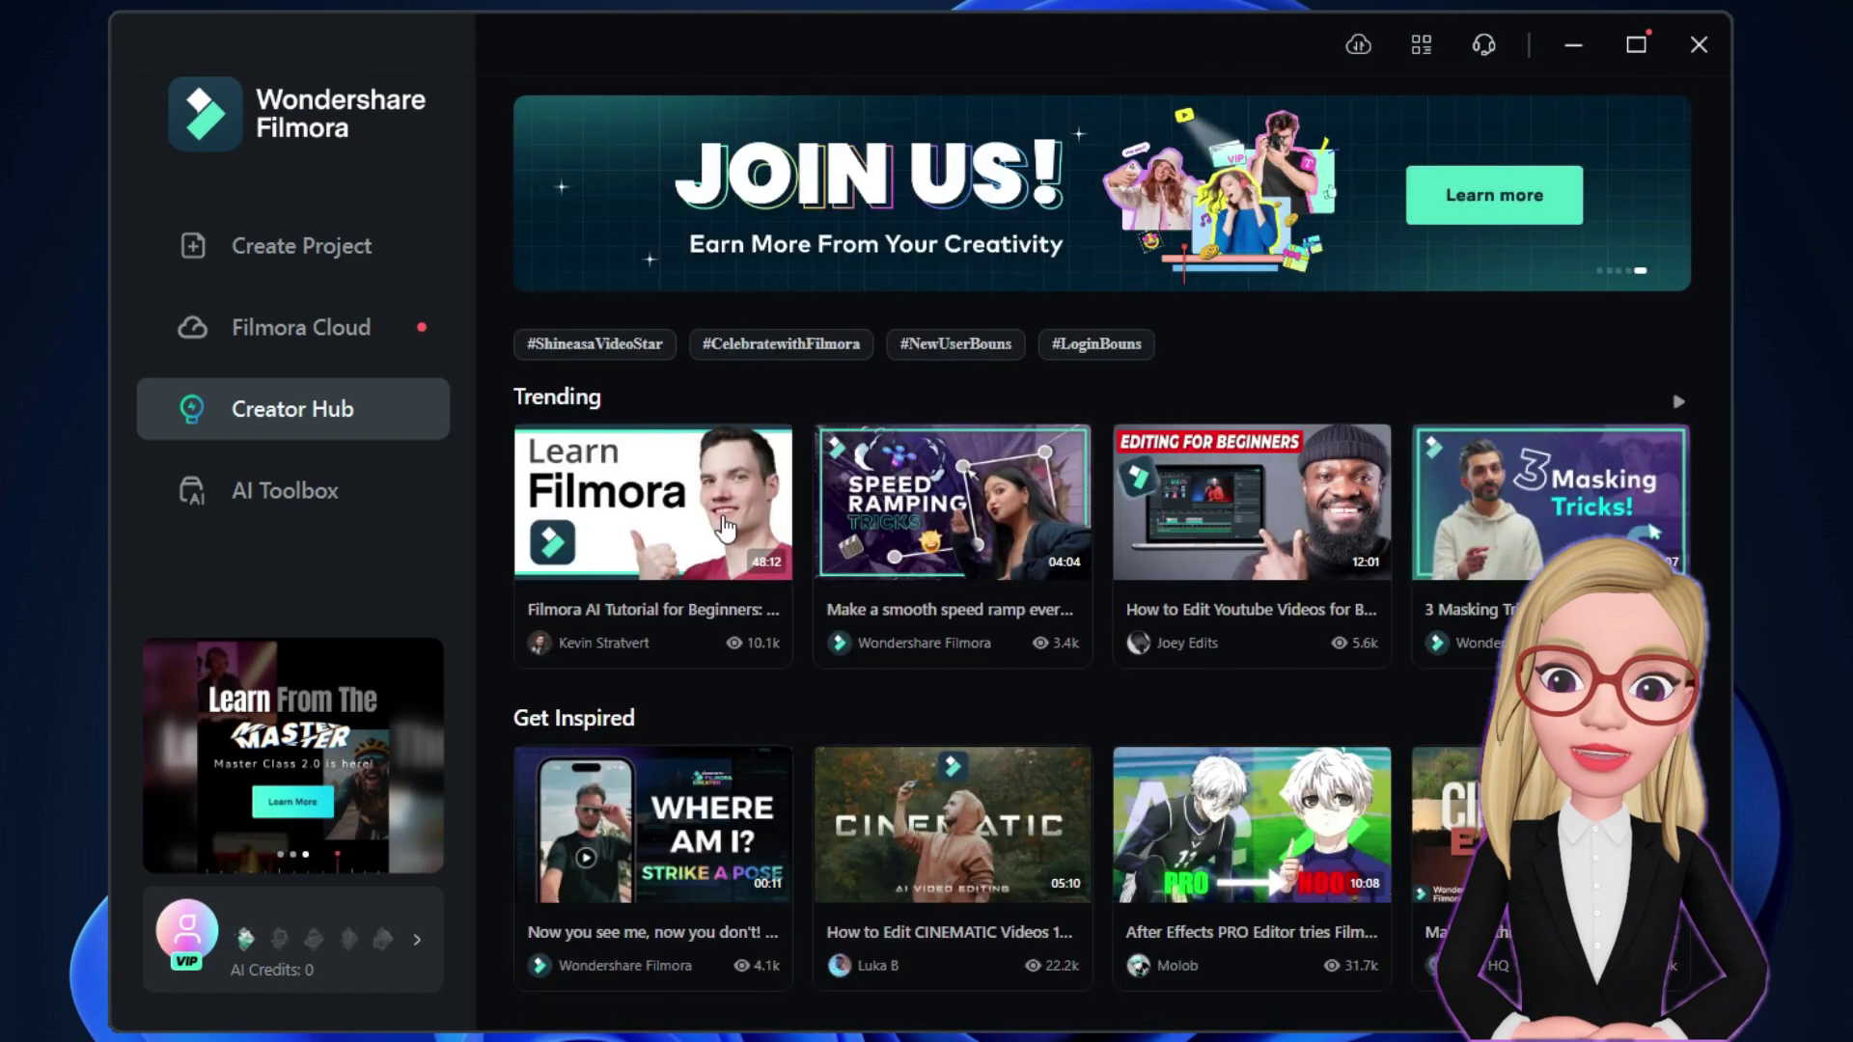
scroll(726, 528, up, 2)
Step: Browse the Creator Hub's Tutorial and Creator tabs, ending on the Activity page
click(637, 220)
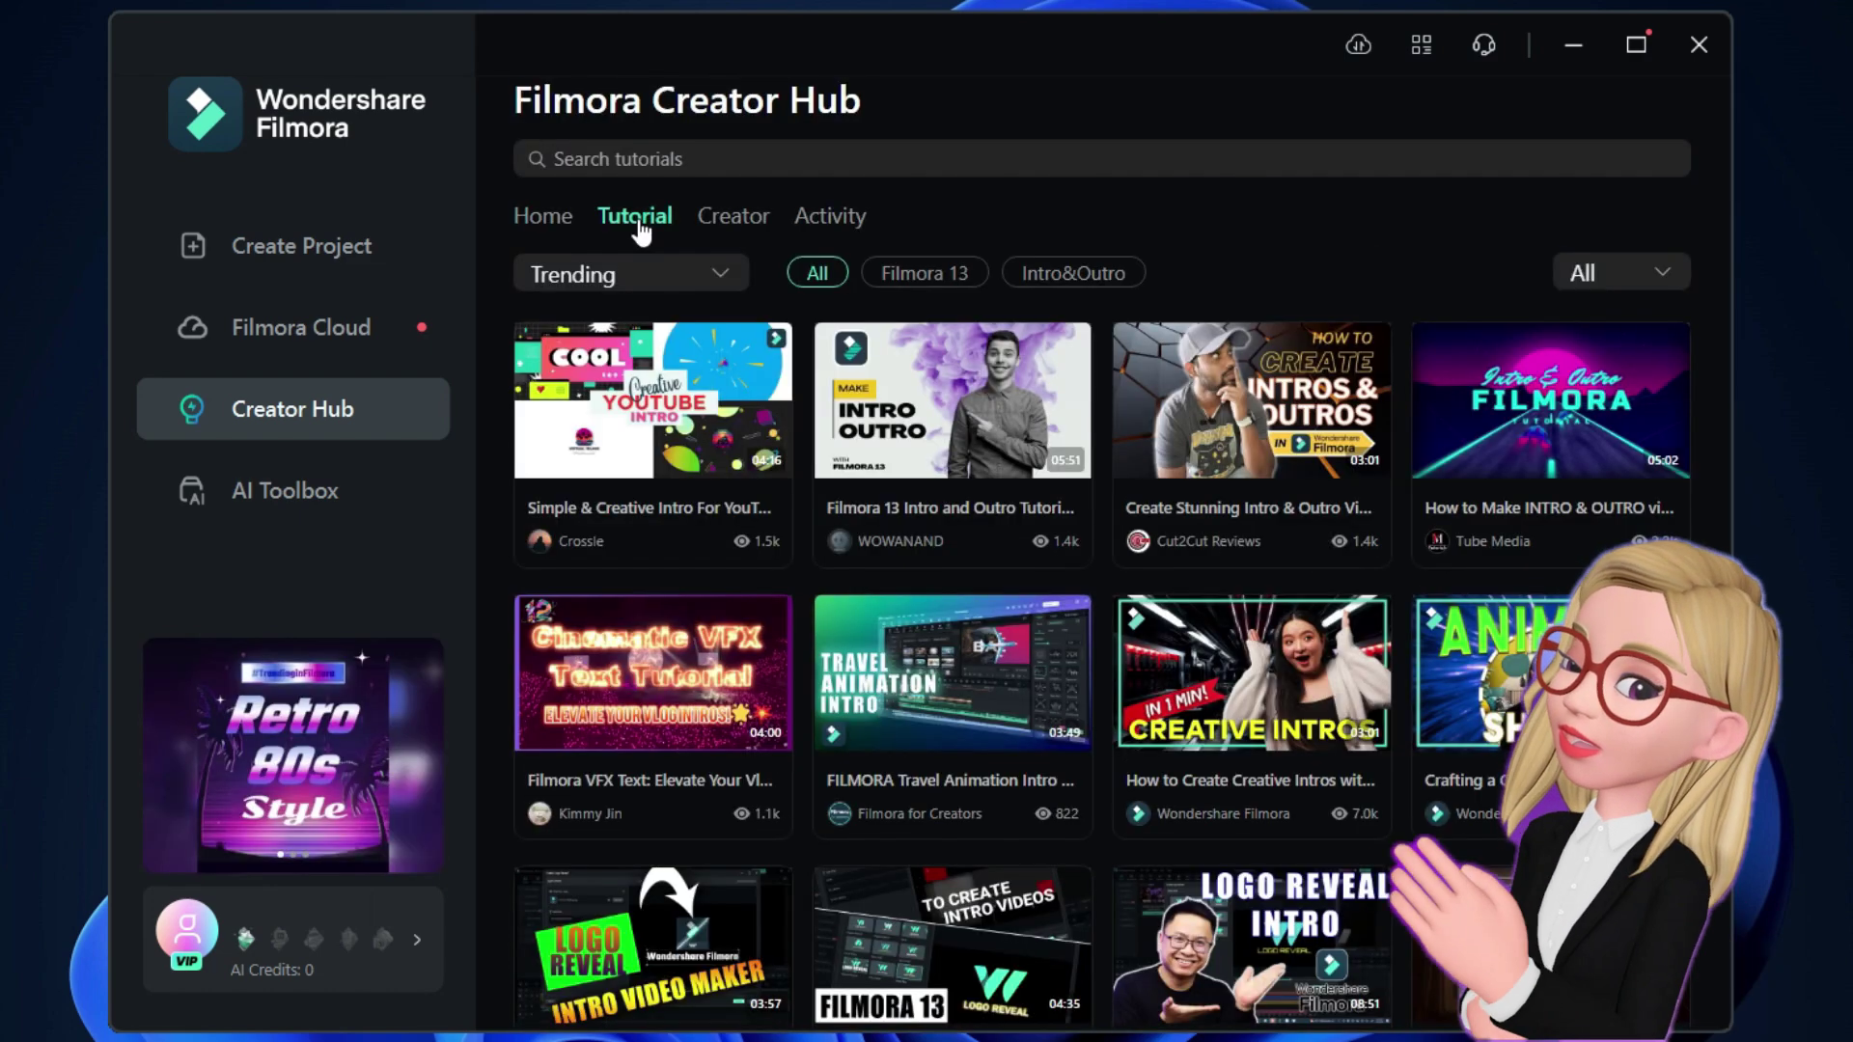
click(743, 218)
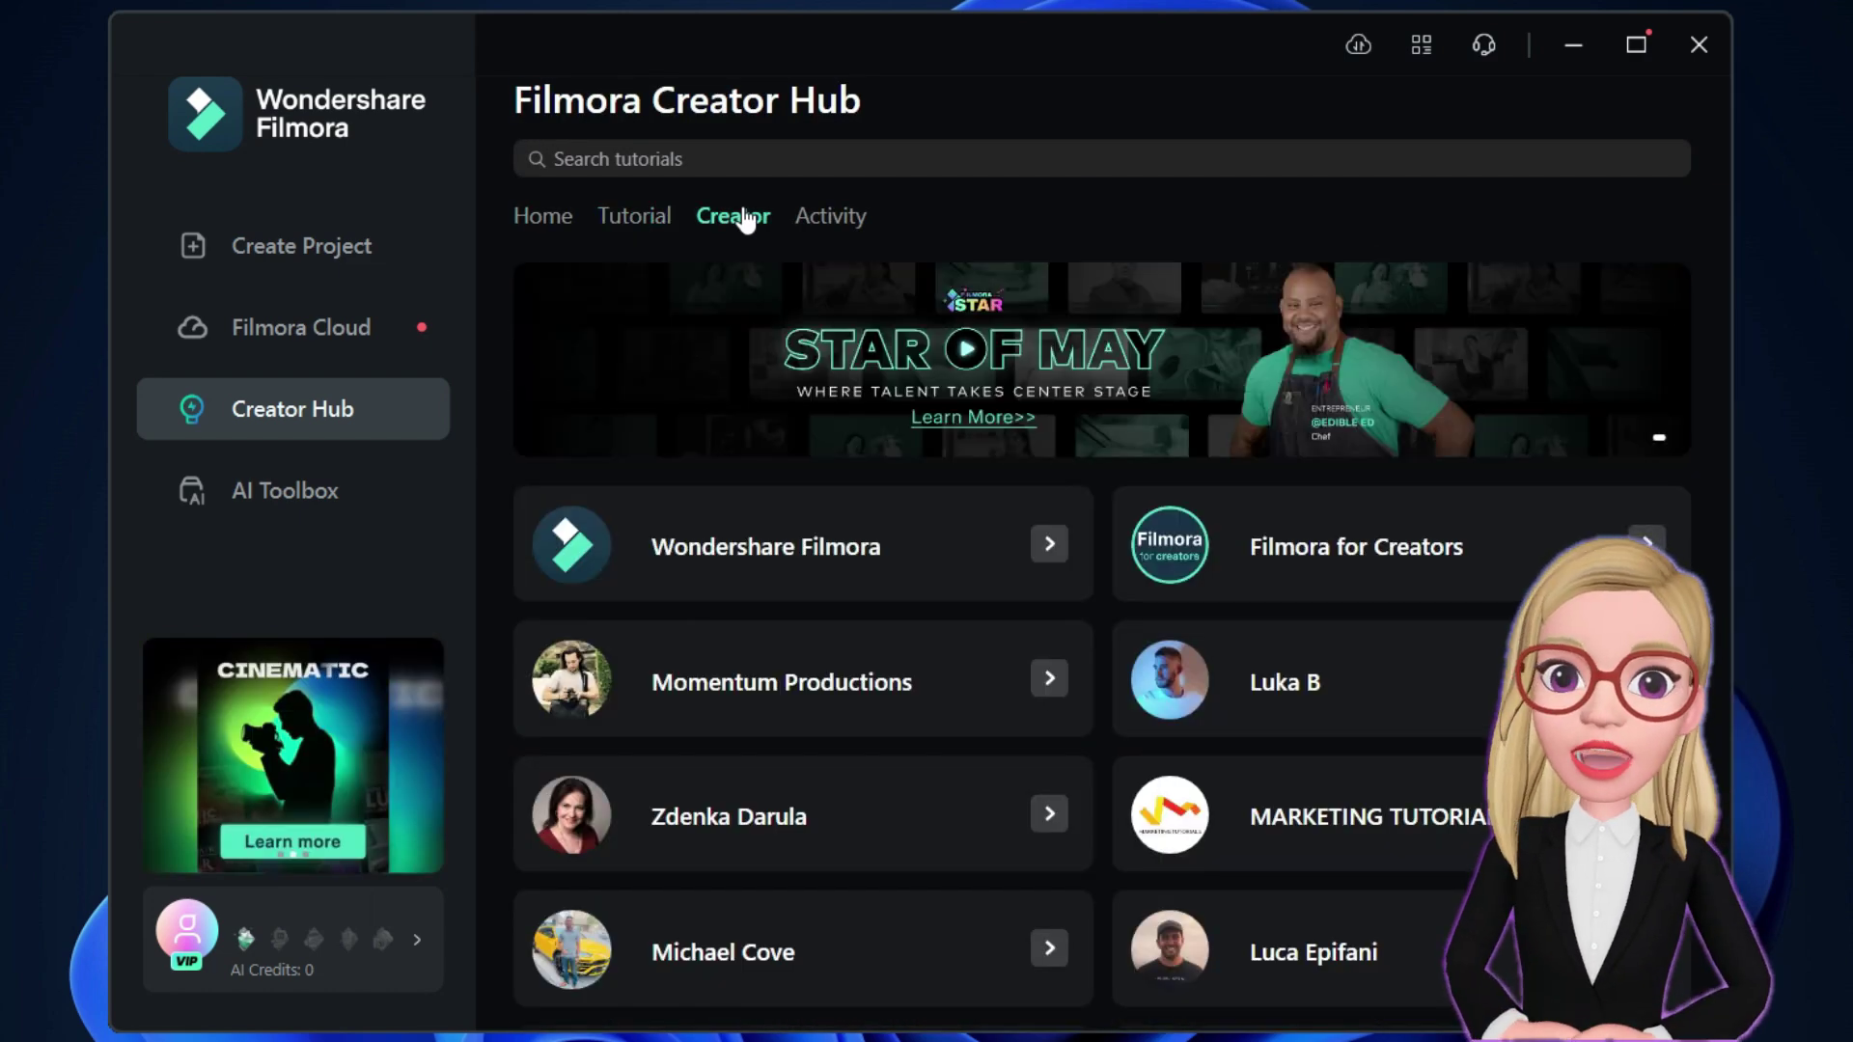
scroll(782, 622, down, 5)
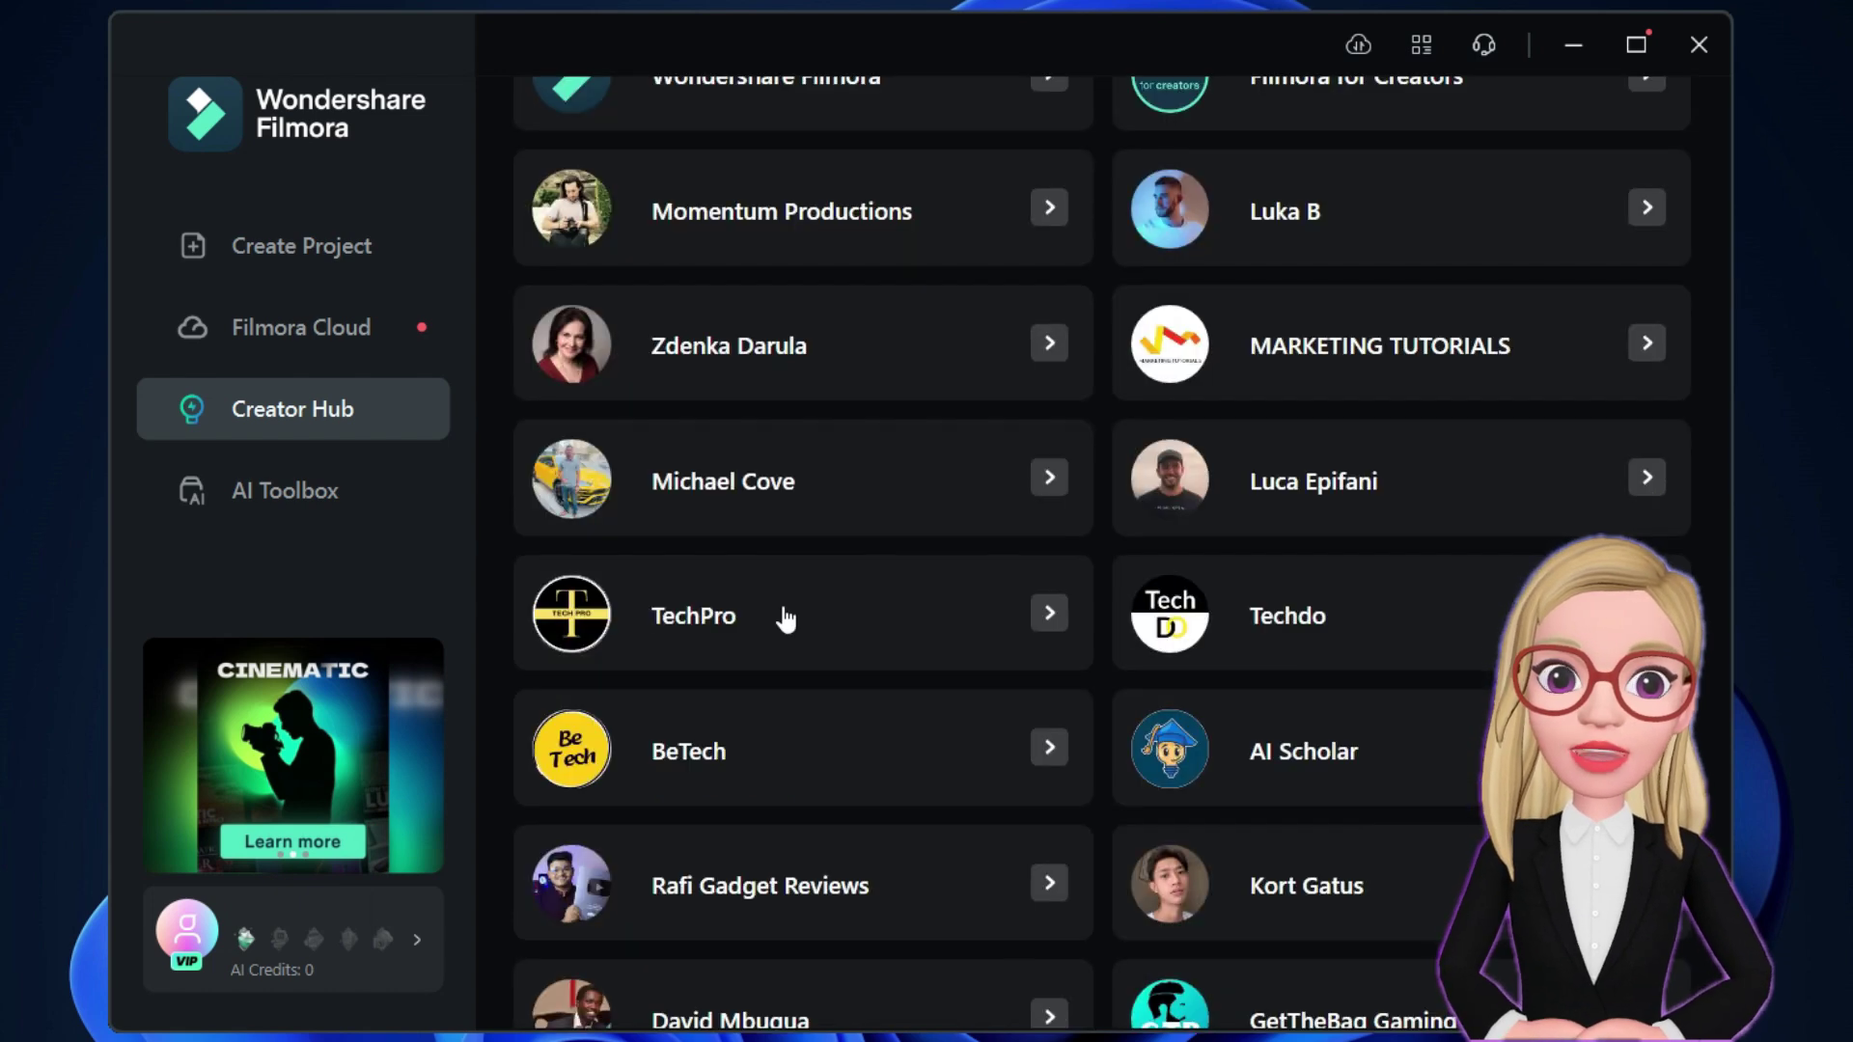
scroll(783, 599, up, 5)
click(848, 216)
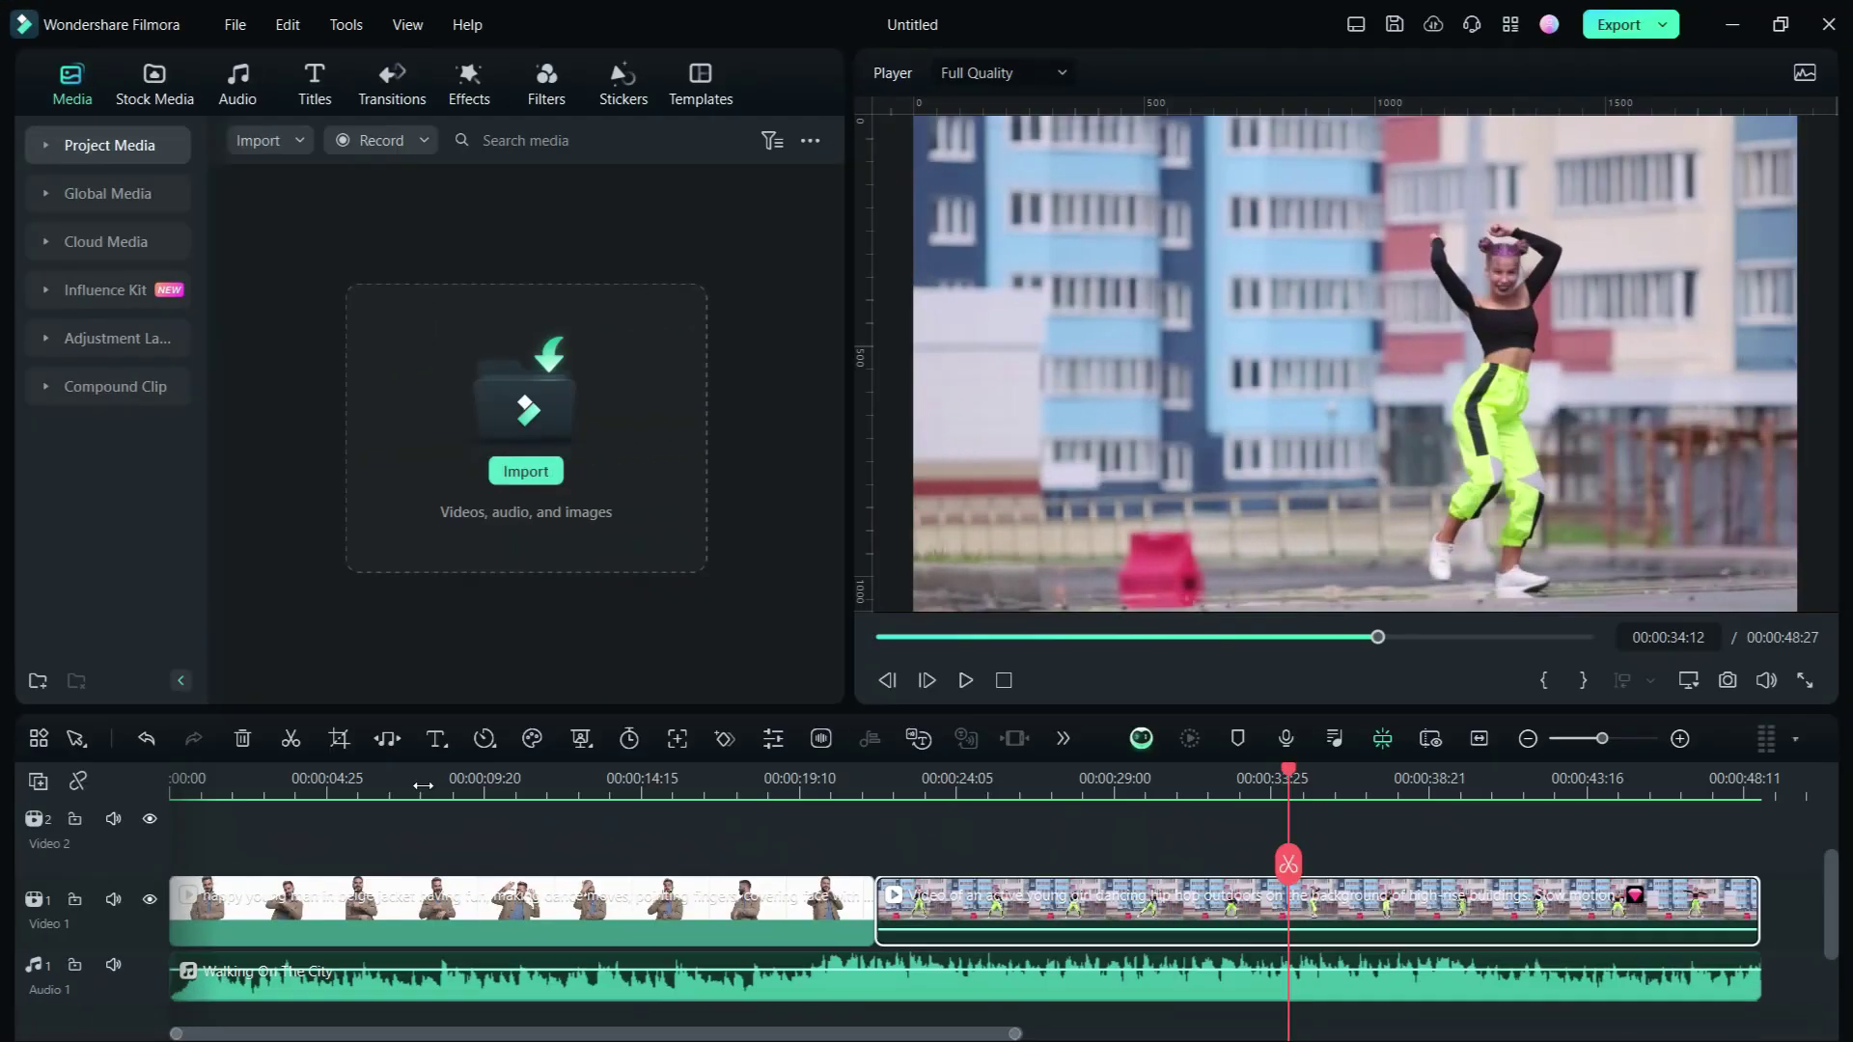
Step: Mute the Audio 1 music track and copy the man clip onto Video 2 at the start
click(428, 901)
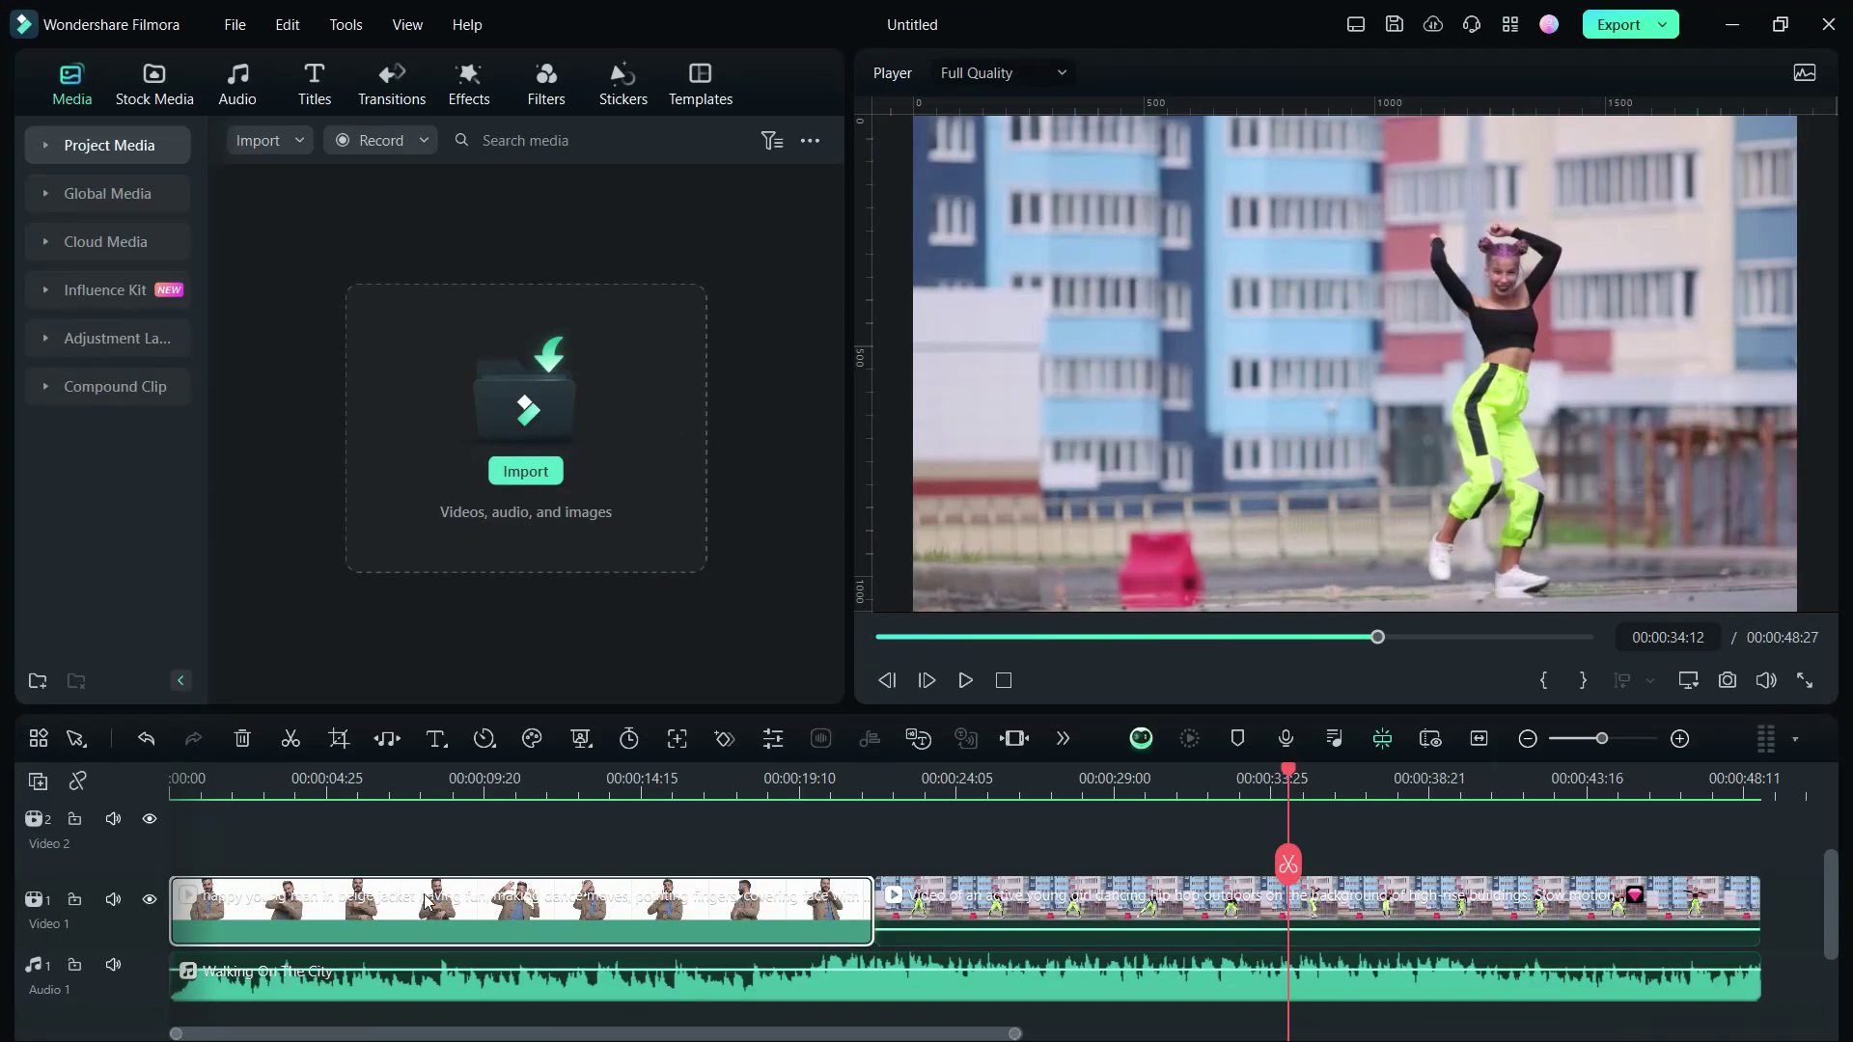
click(113, 966)
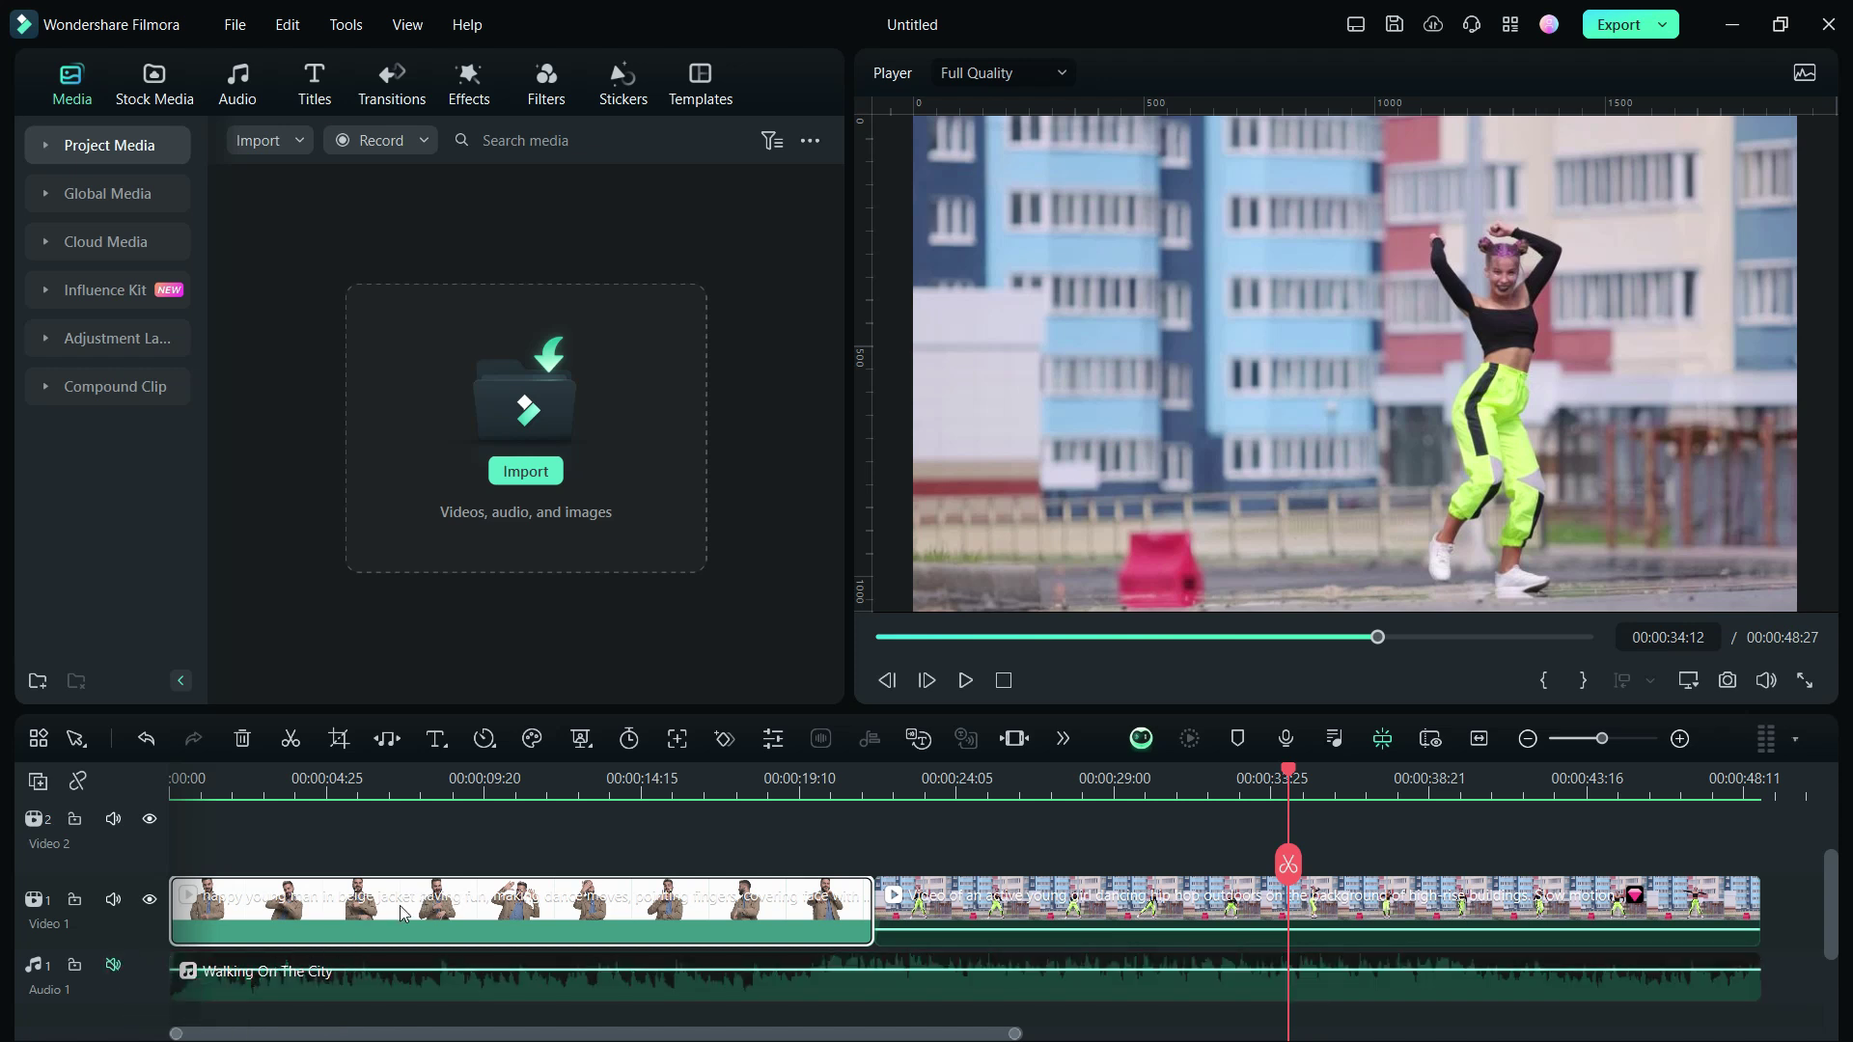
drag(399, 906, 413, 832)
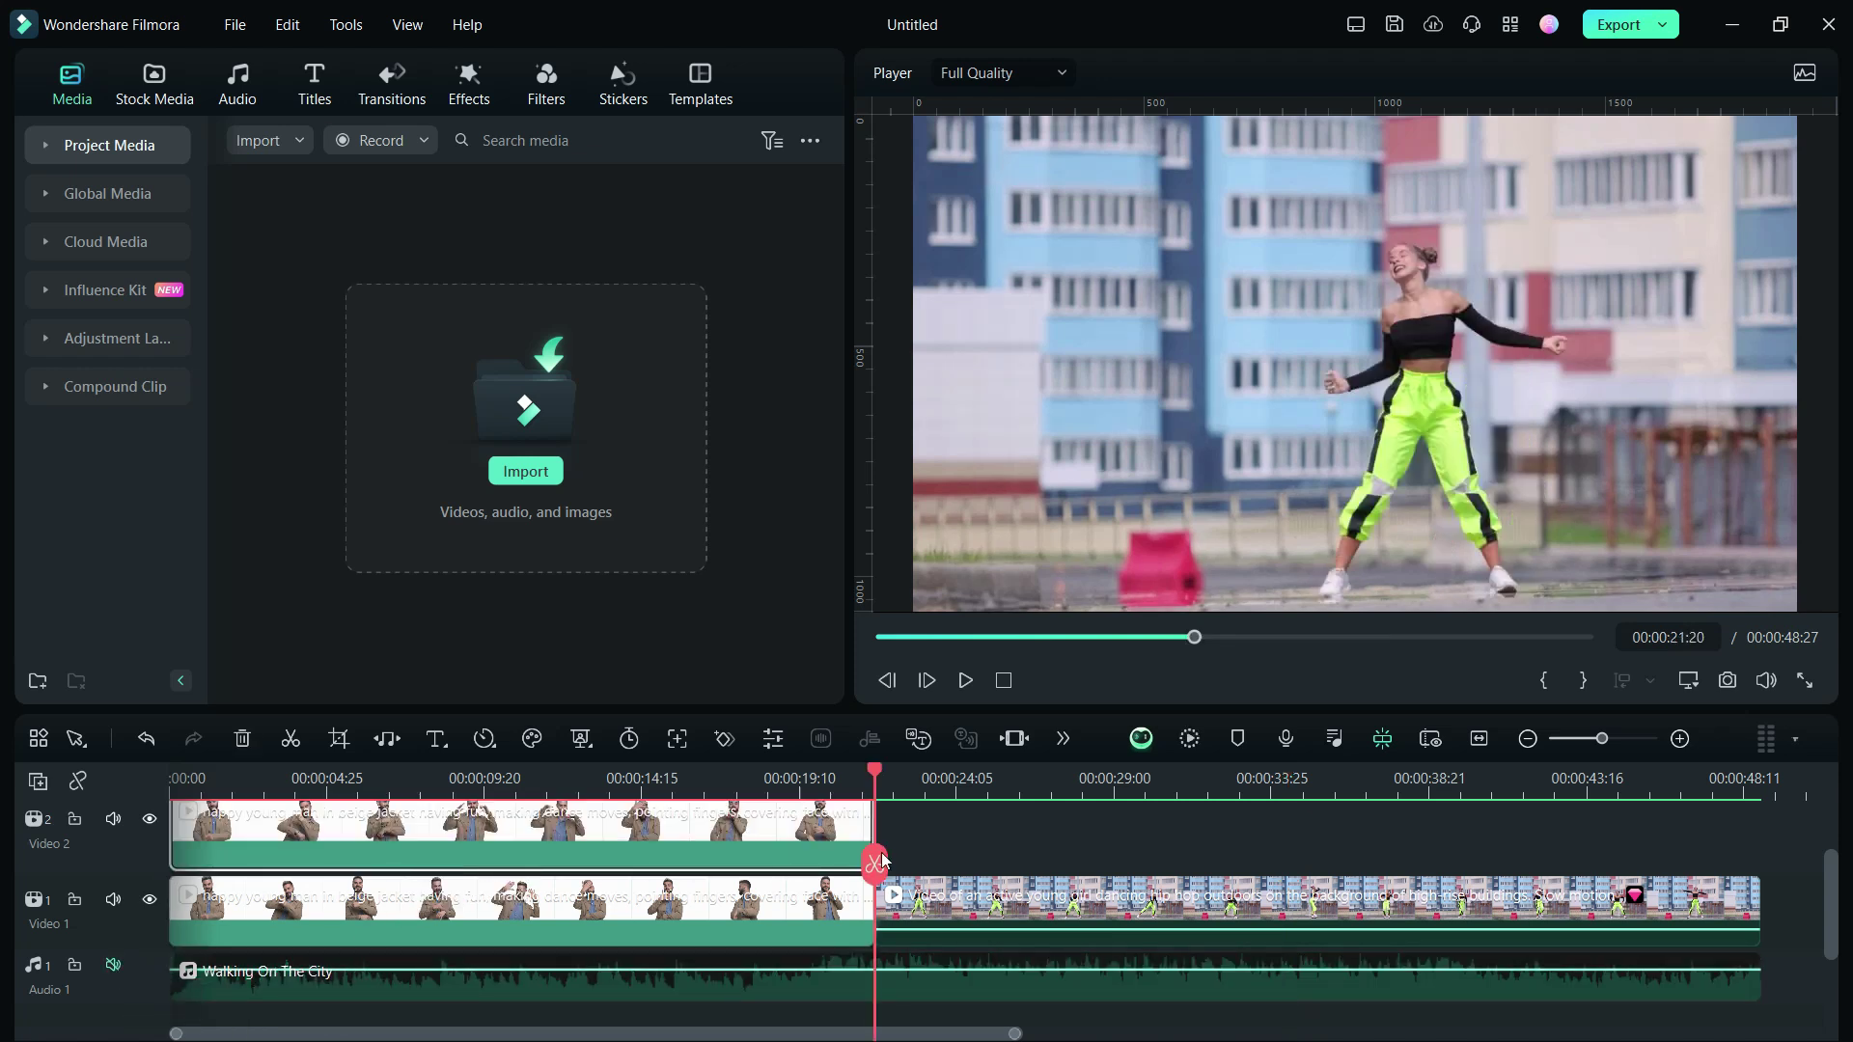
Step: Copy the dancing-girl clip onto Video 2 after the man, and move the playhead to 00:00:05:14
click(1074, 787)
click(1124, 909)
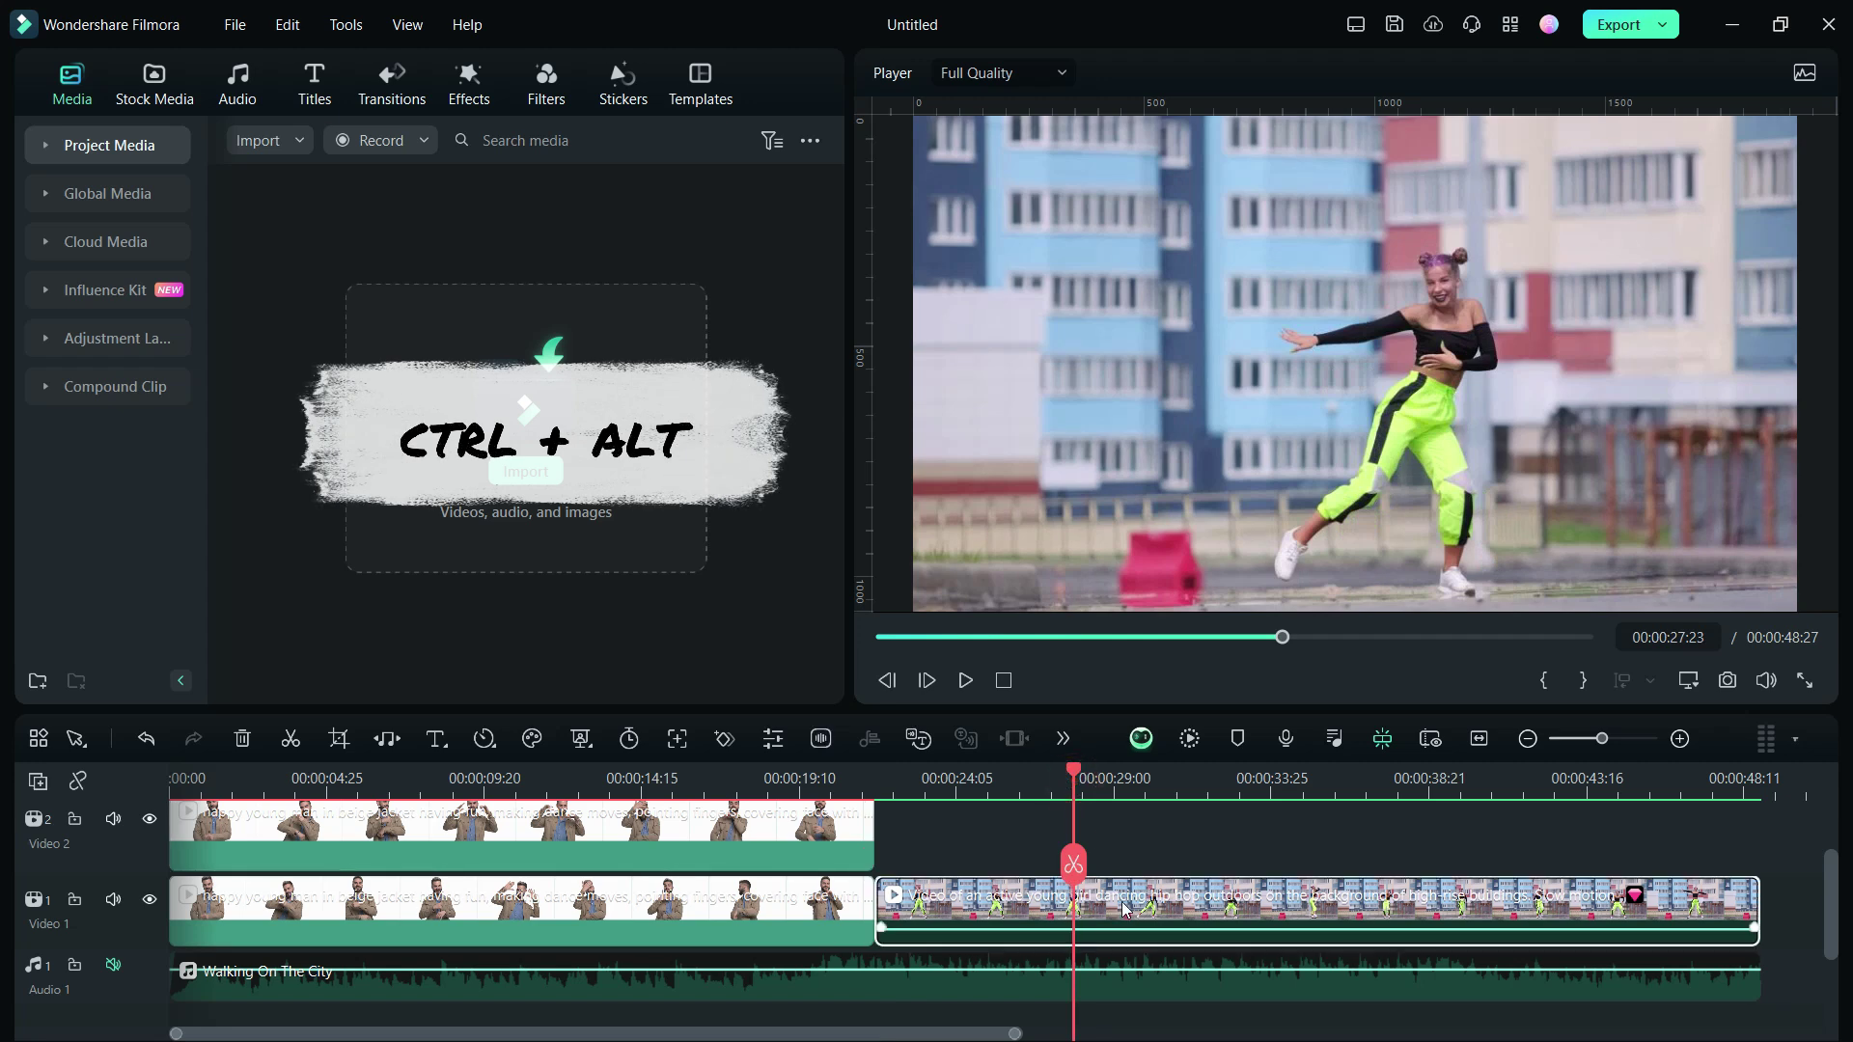
drag(1125, 909, 1120, 857)
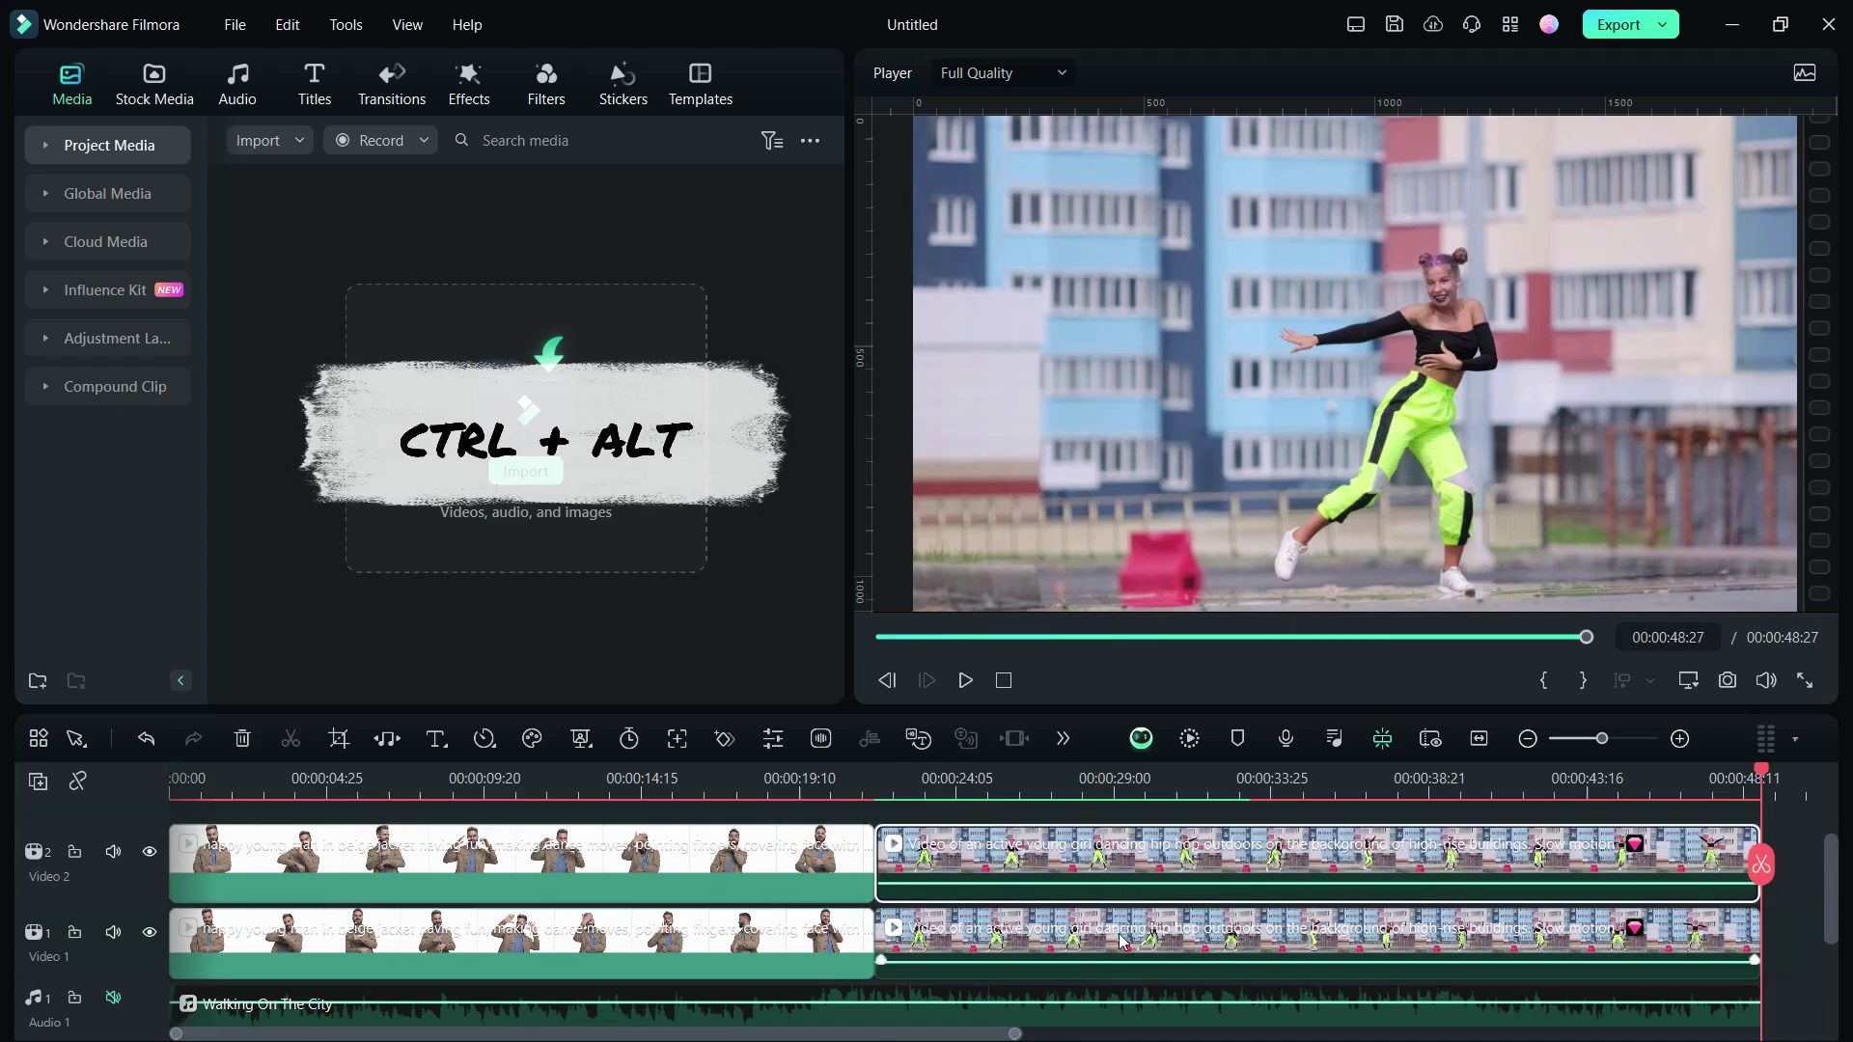
click(400, 788)
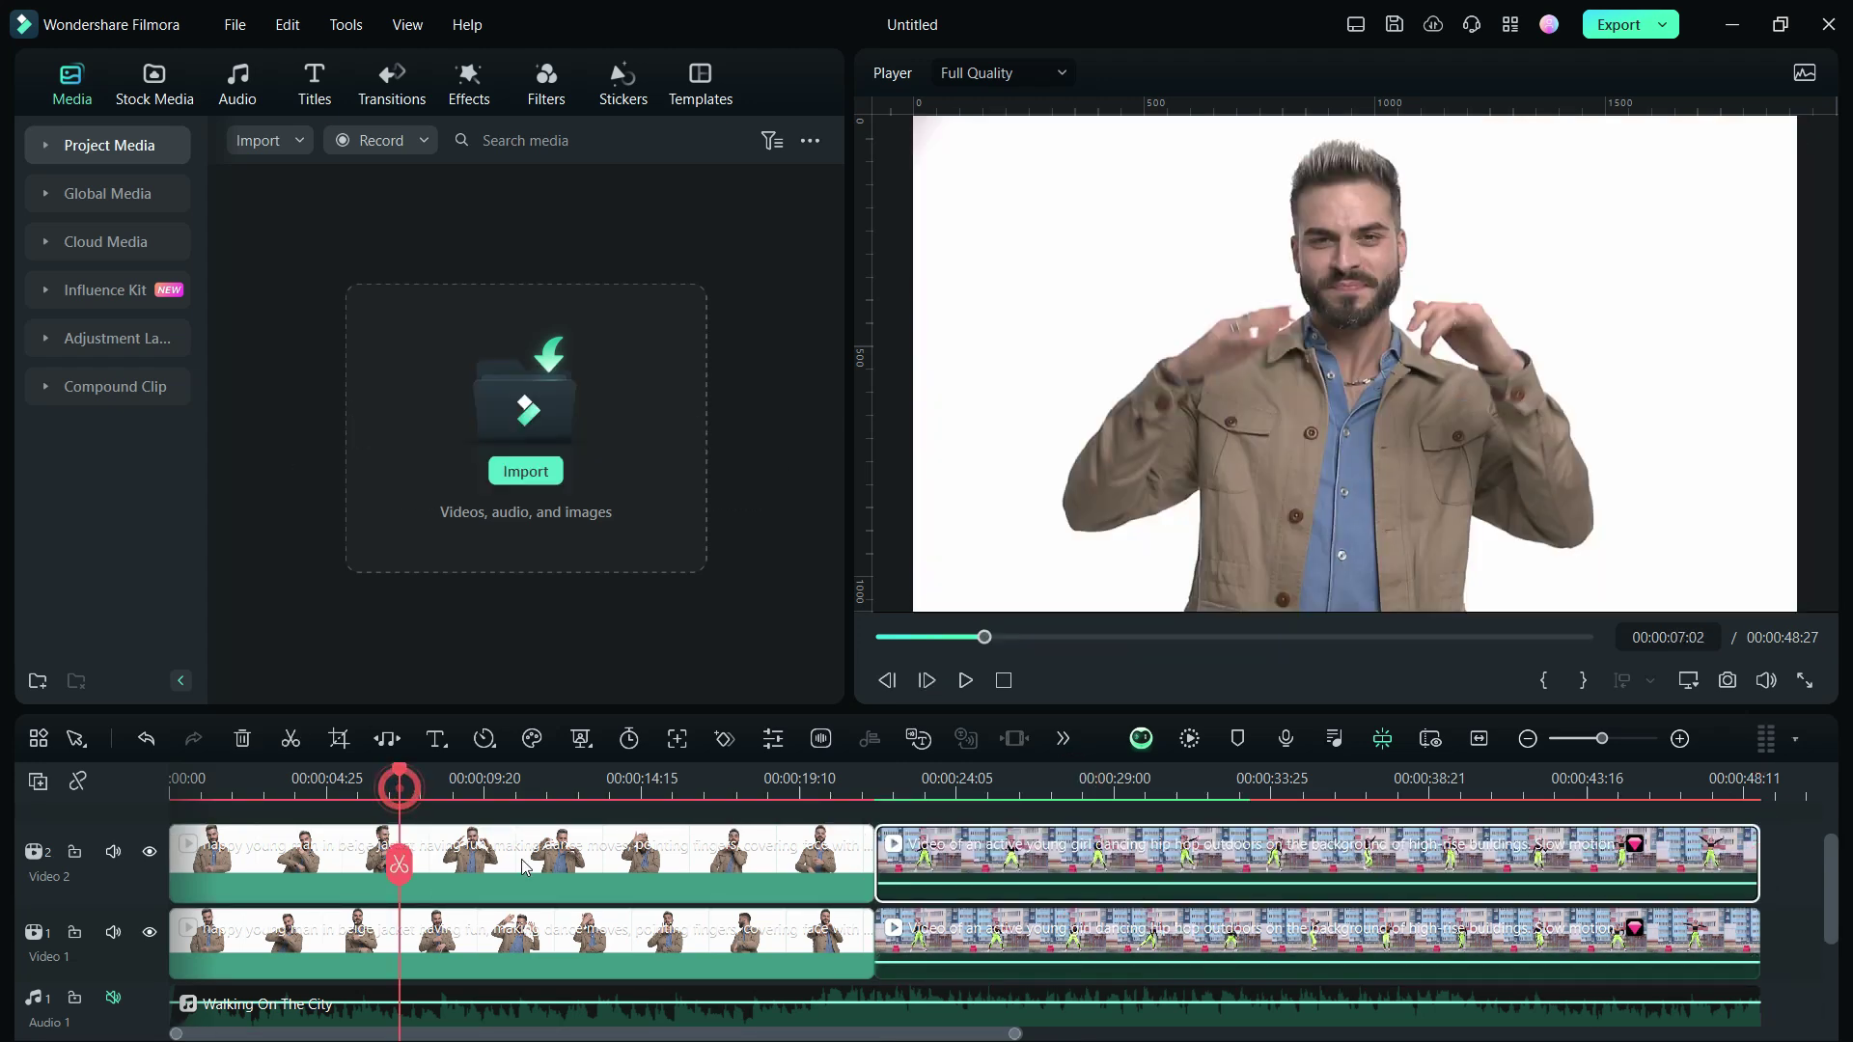
click(347, 786)
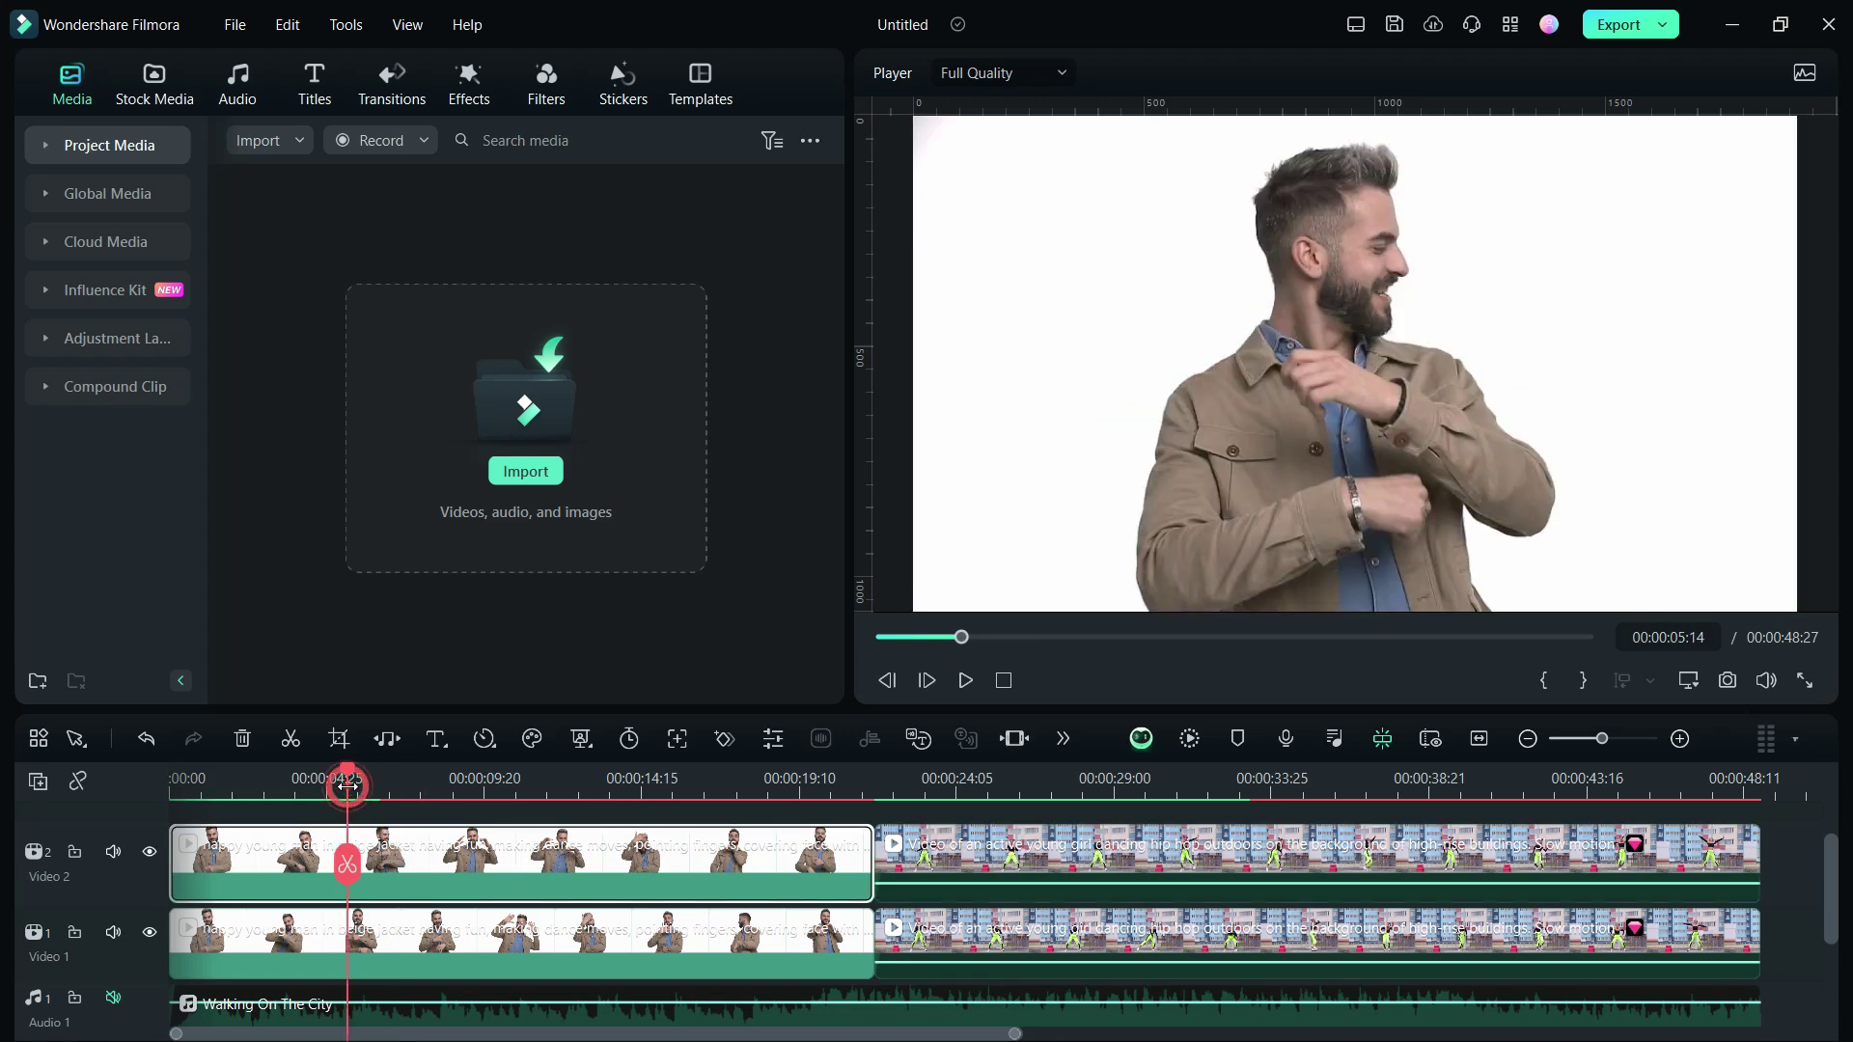
Step: Apply AI Portrait to the Video 2 man copy and thicken its cutout edge
double_click(417, 852)
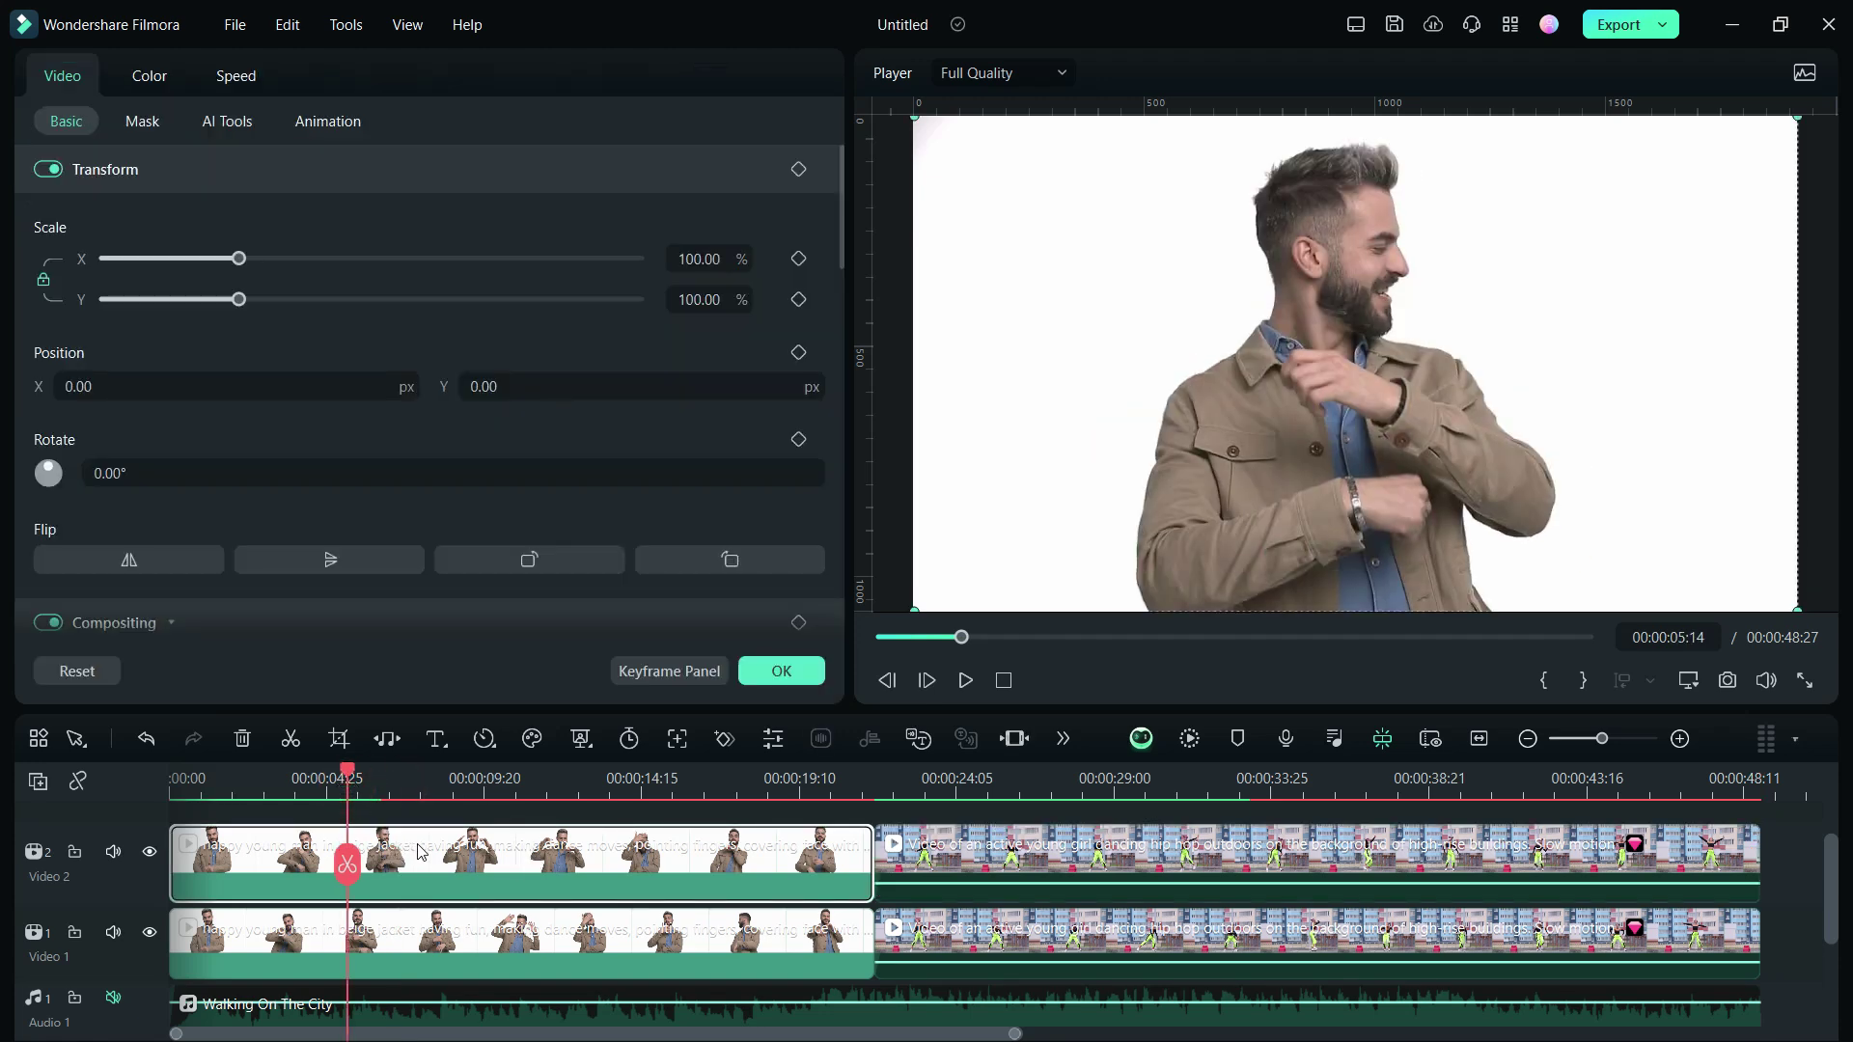
click(230, 122)
scroll(91, 292, up, 2)
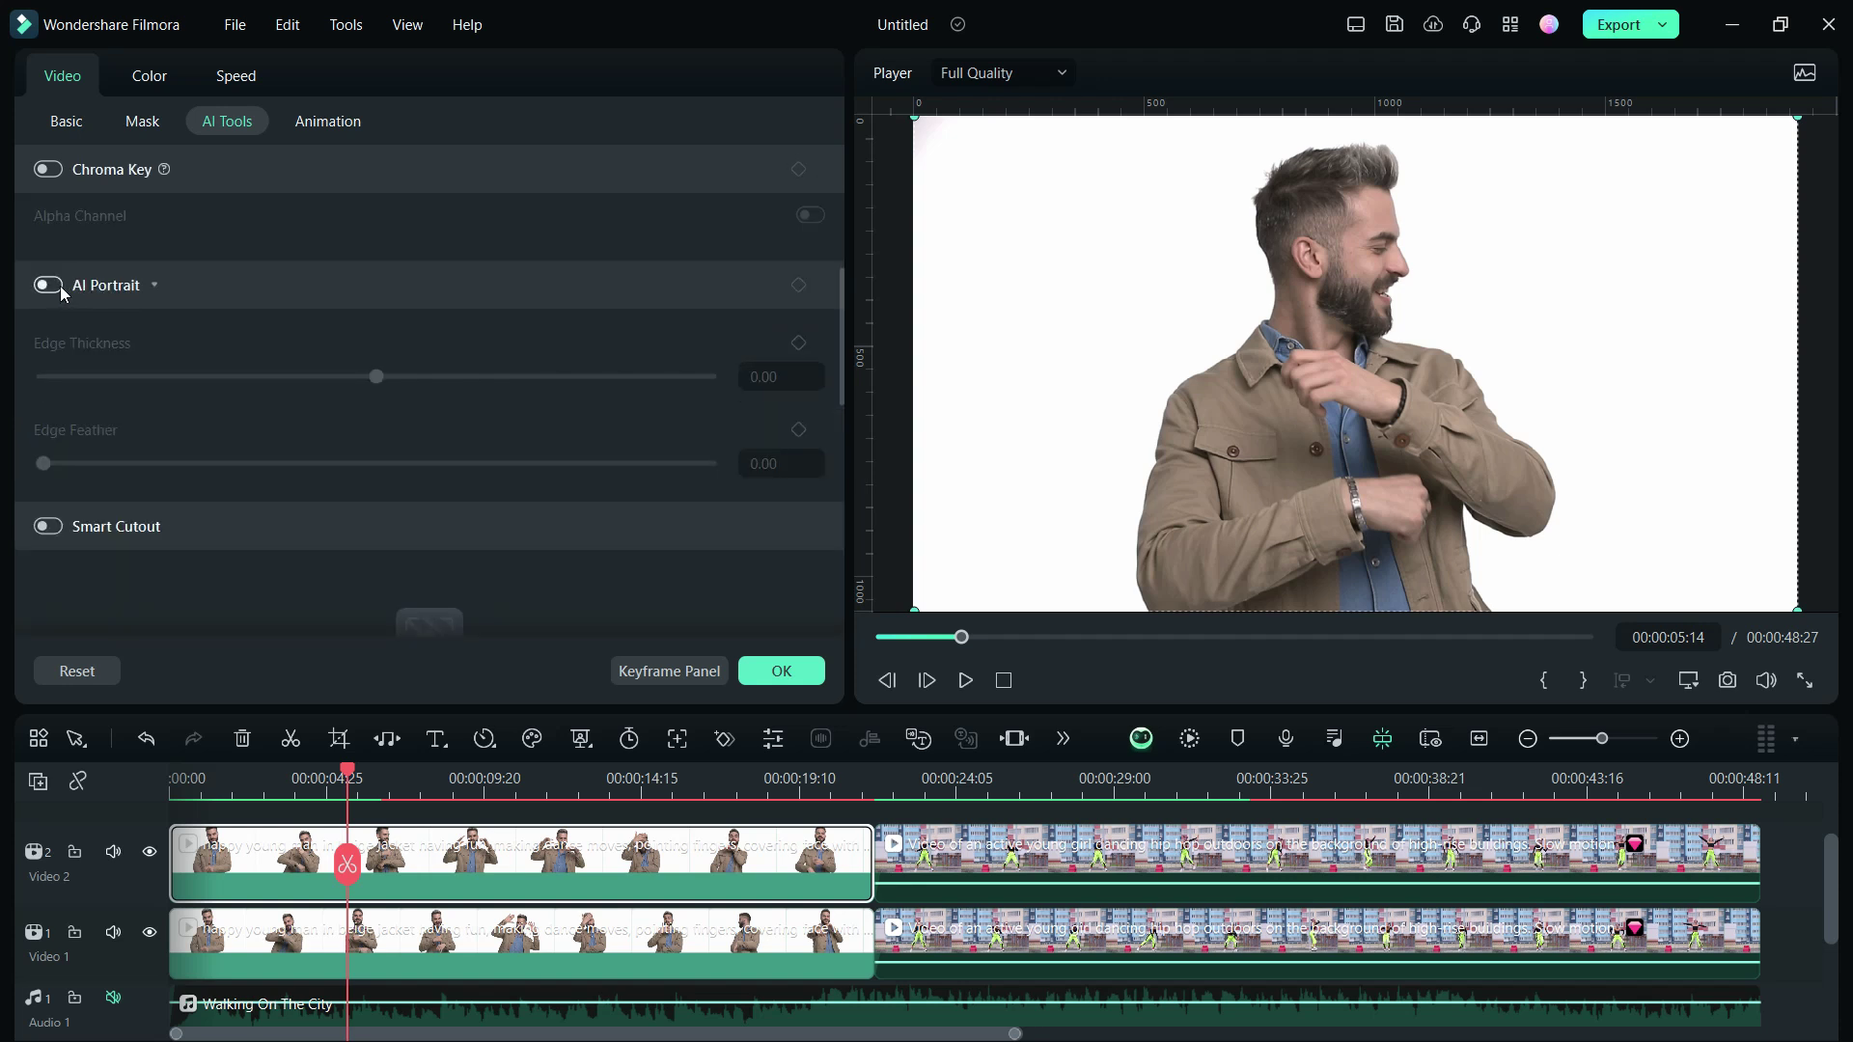
click(50, 284)
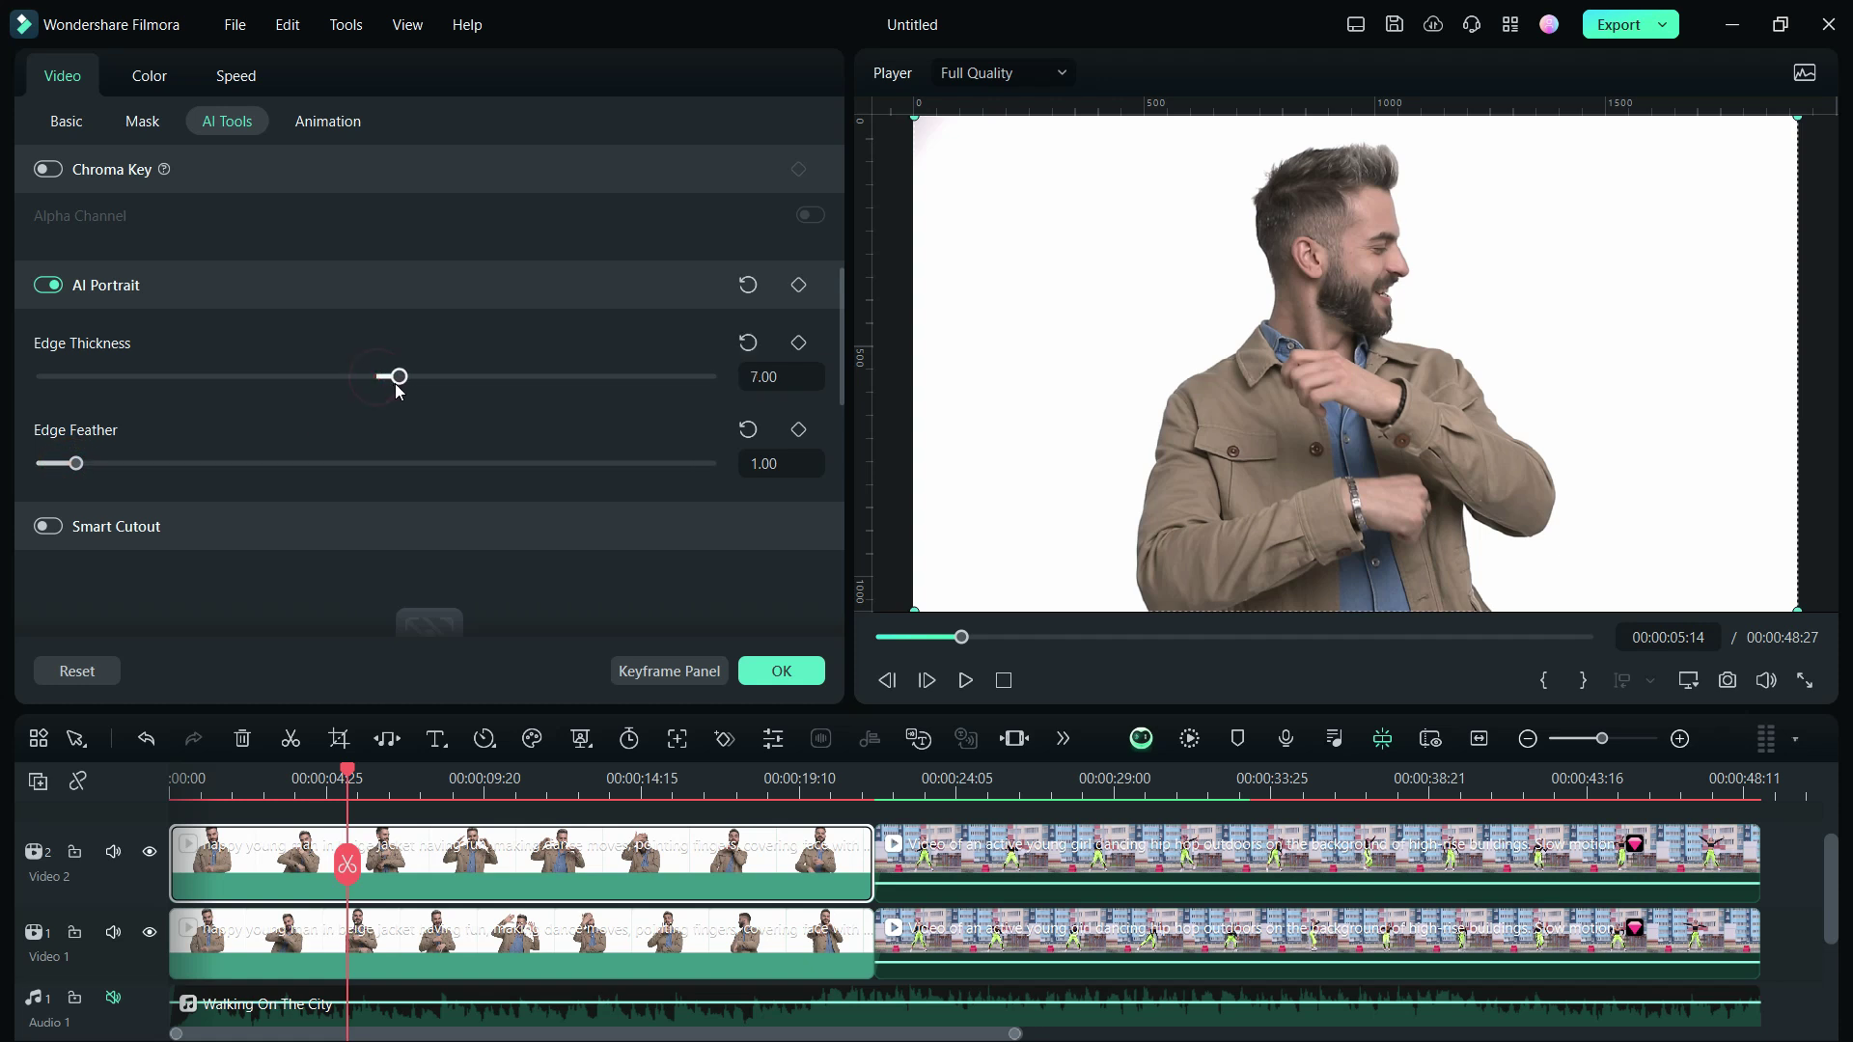
click(149, 933)
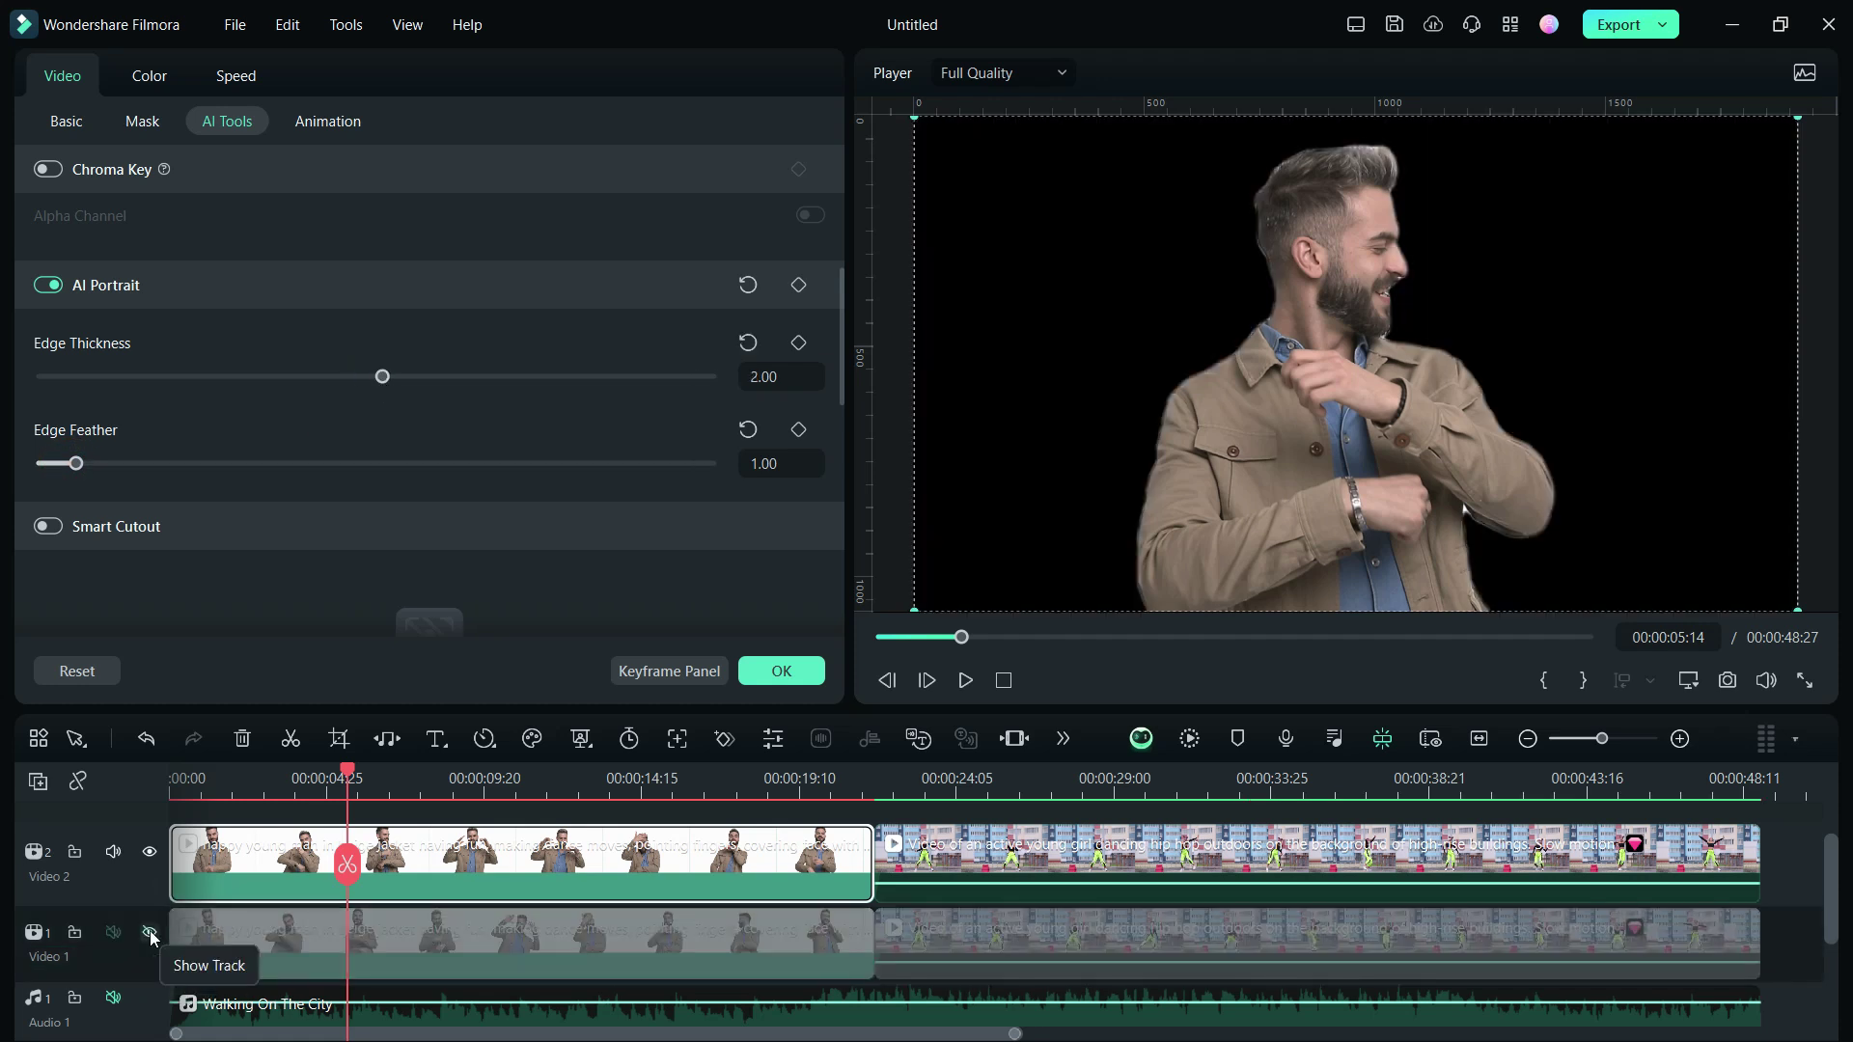
drag(382, 377, 396, 381)
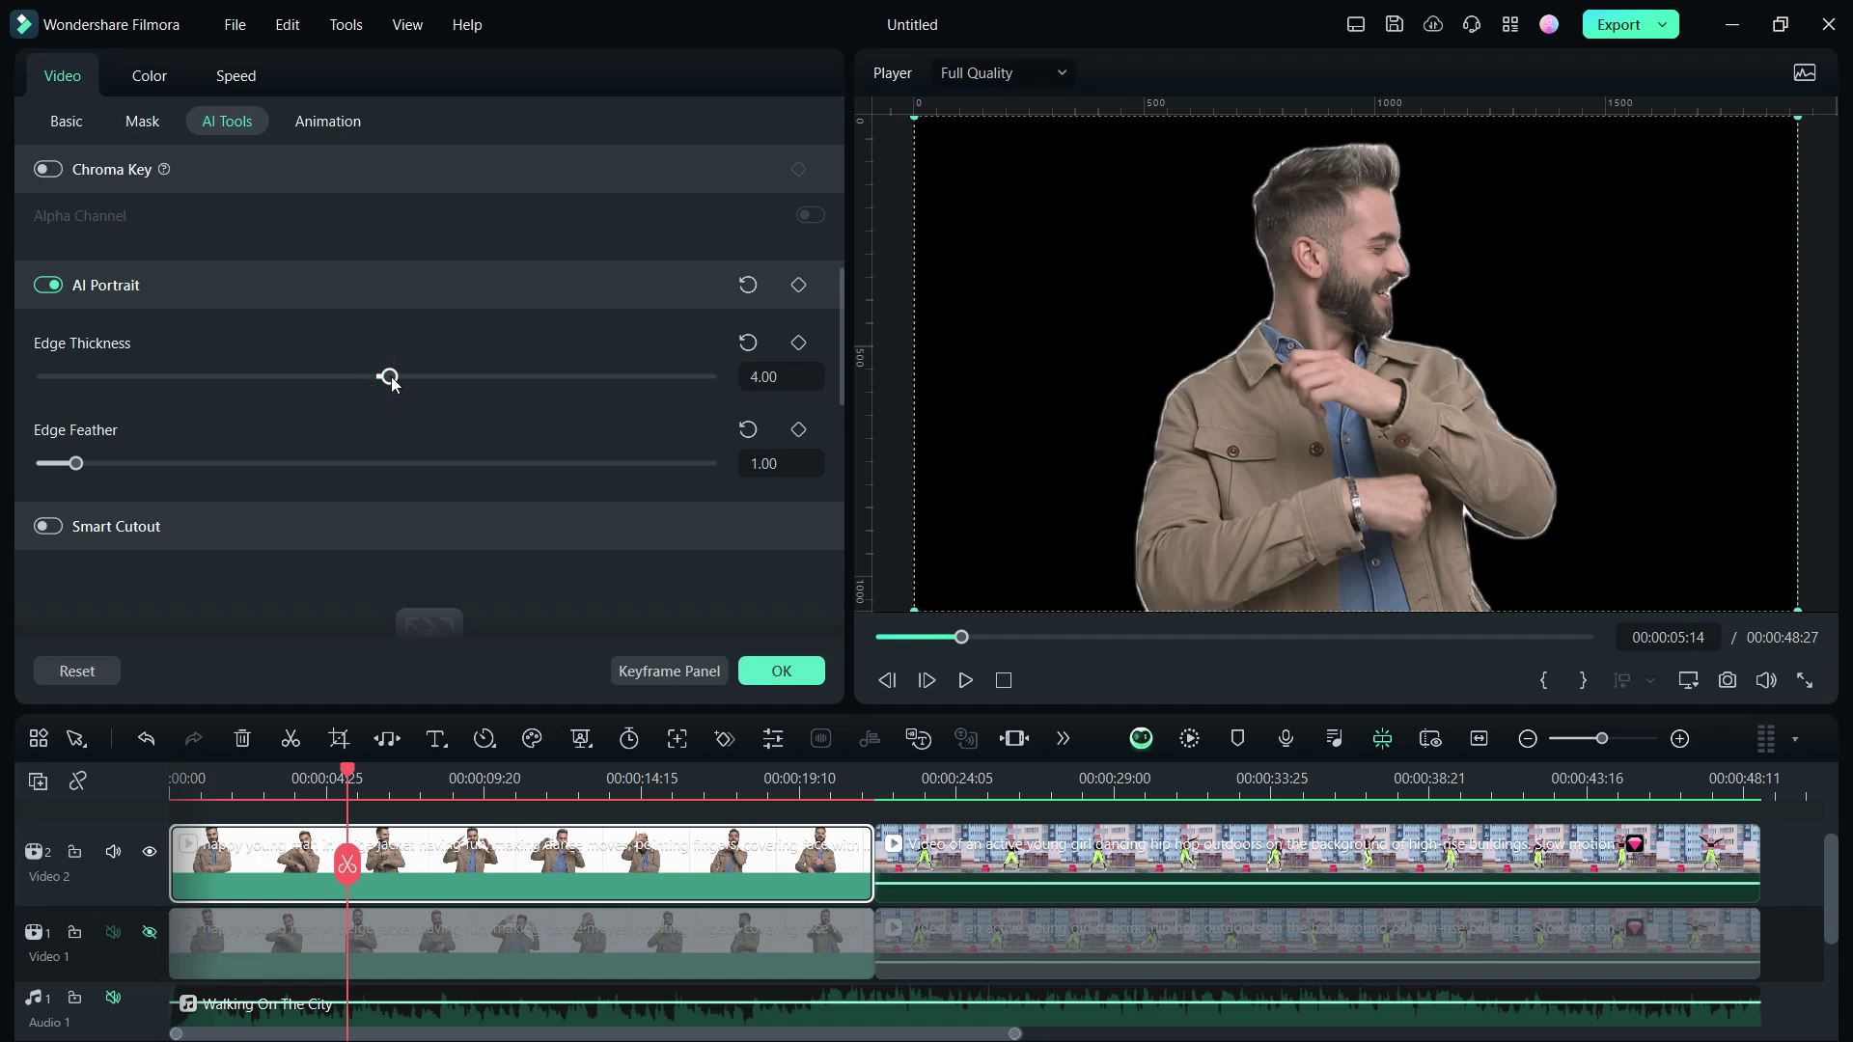
click(781, 671)
Step: Shift the top man copy right so two men dance side by side, and play to check
click(150, 935)
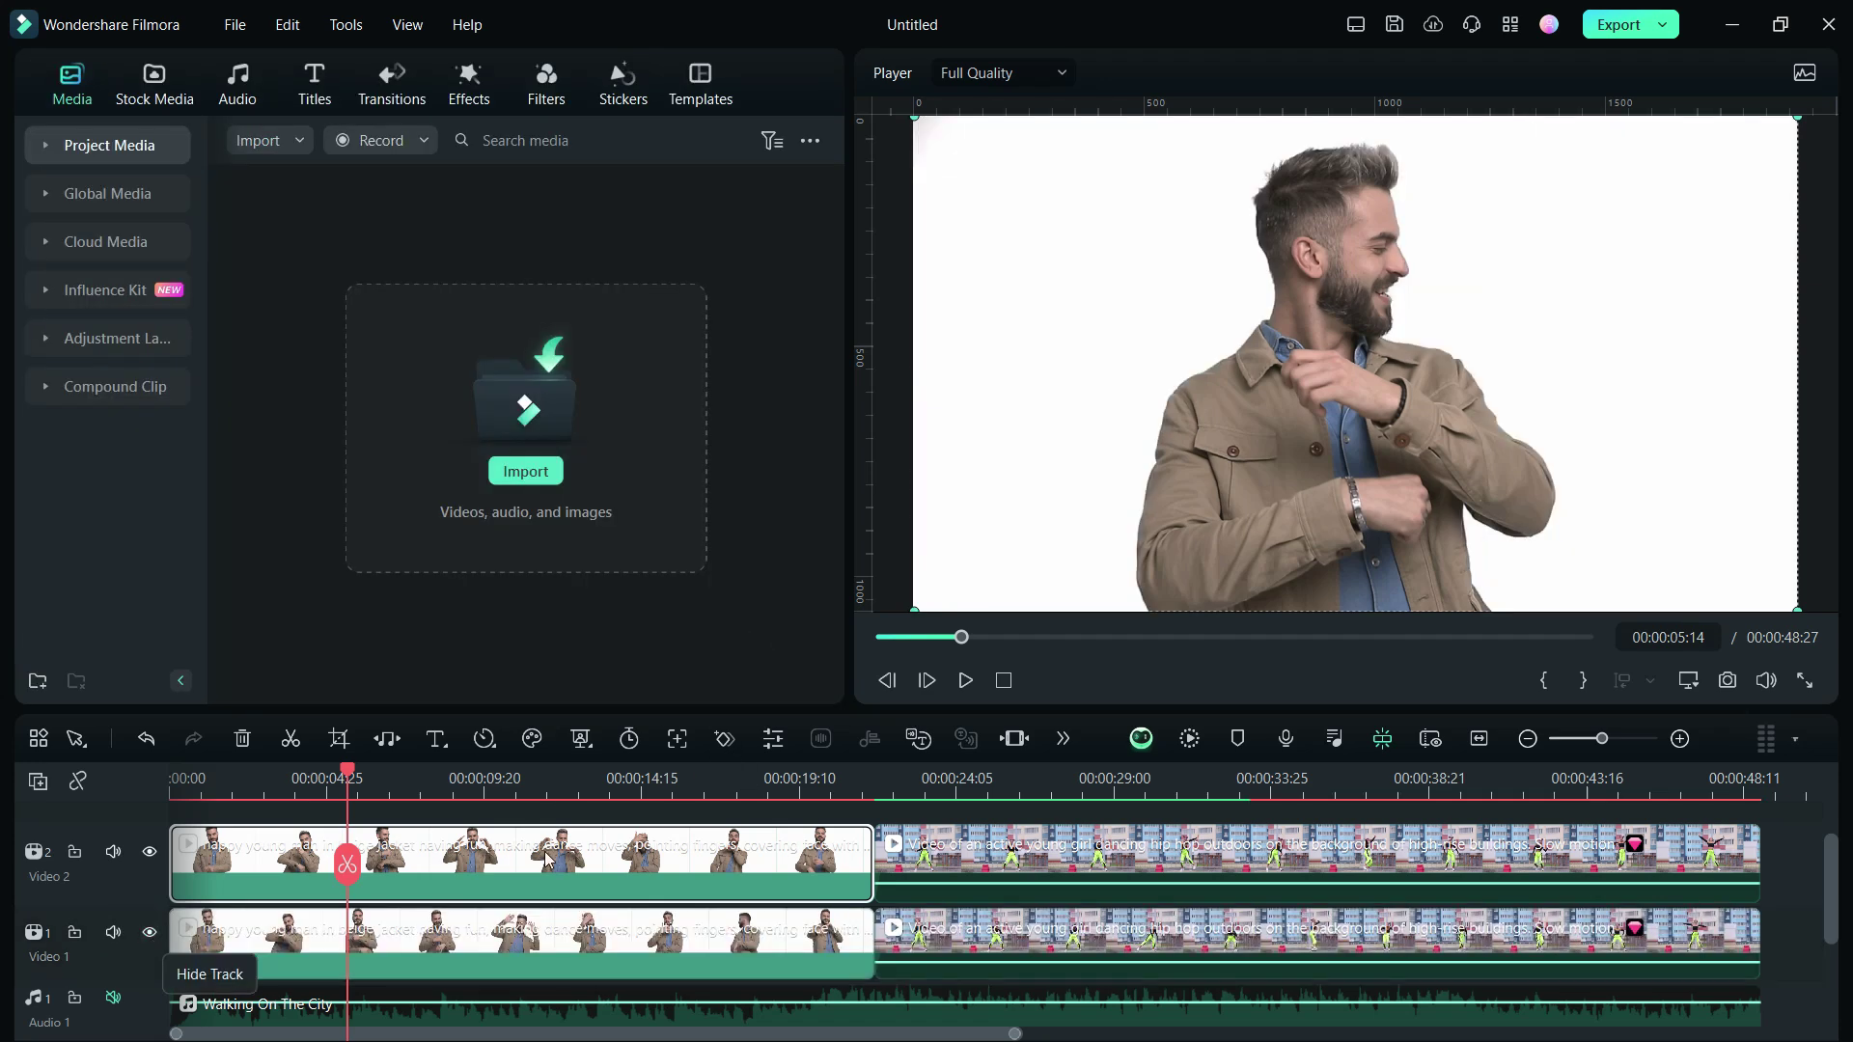
drag(1309, 460, 1599, 456)
click(965, 680)
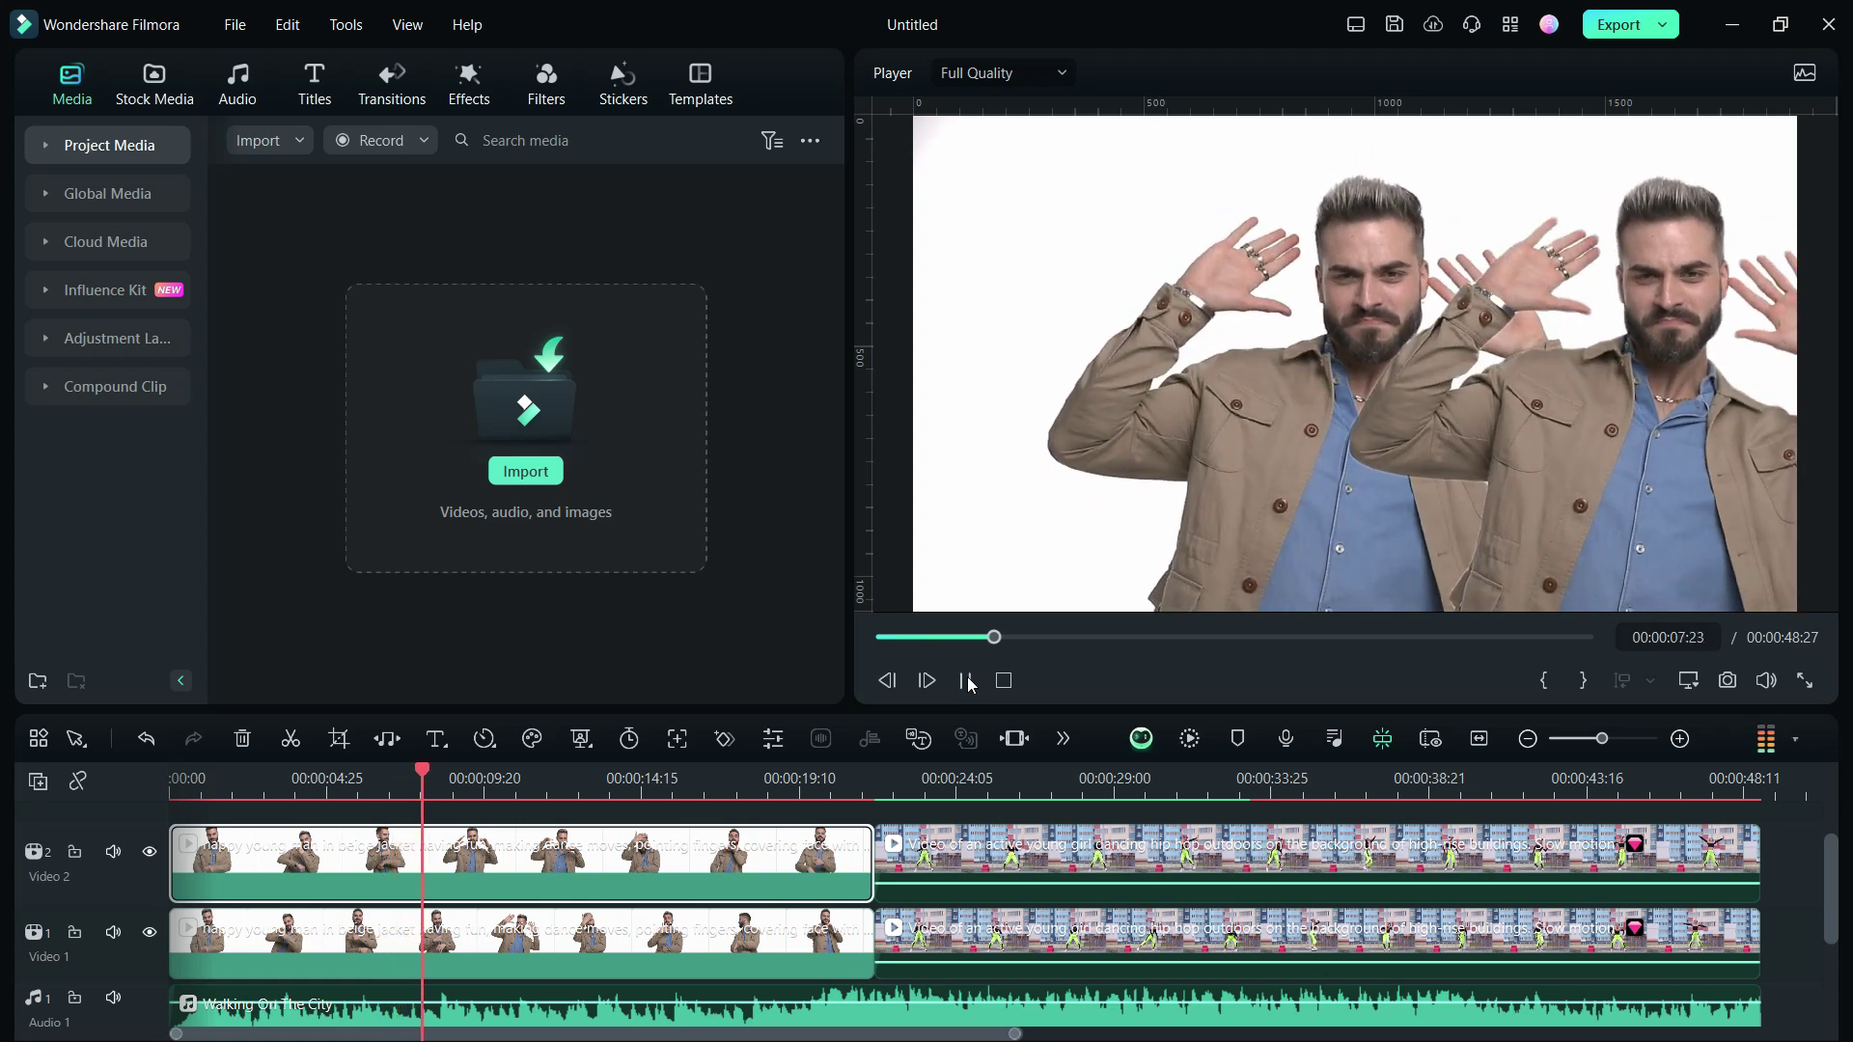
click(967, 681)
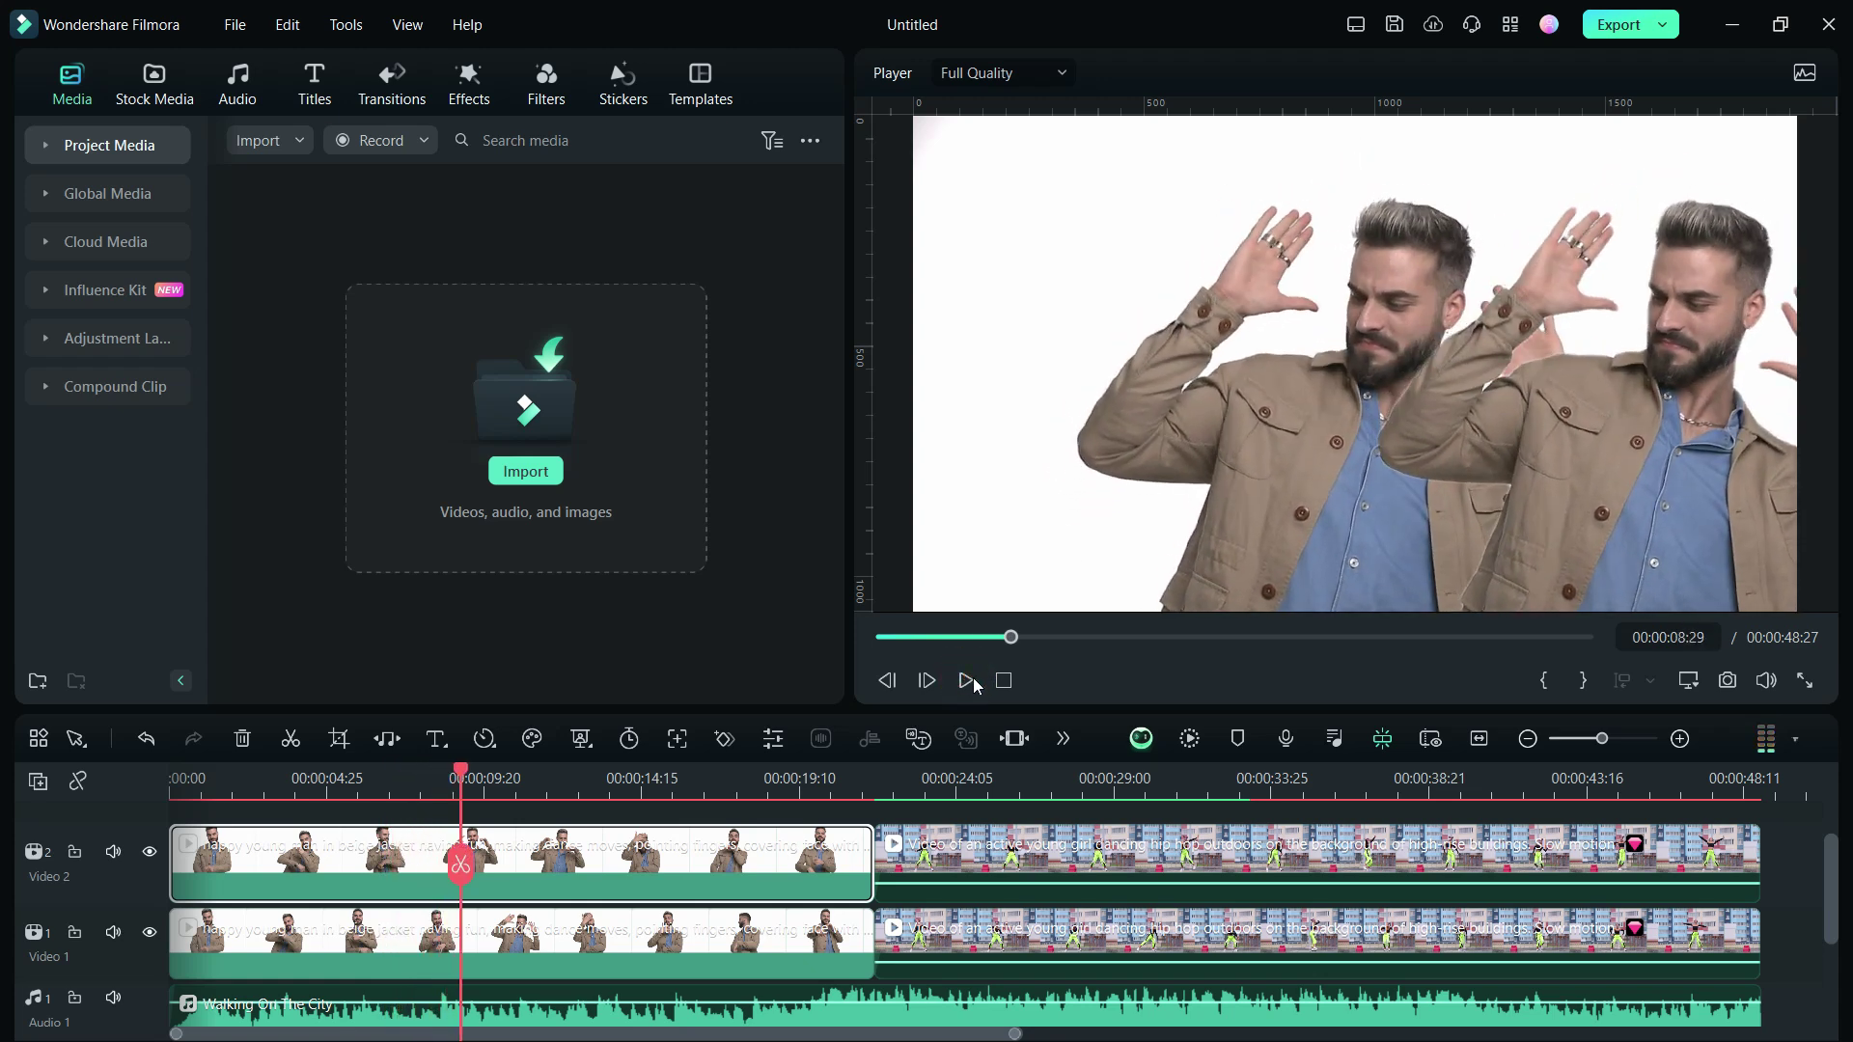
click(1074, 784)
Step: Try AI Portrait on the girl copy, then switch it to Smart Cutout and launch the editor
double_click(1043, 847)
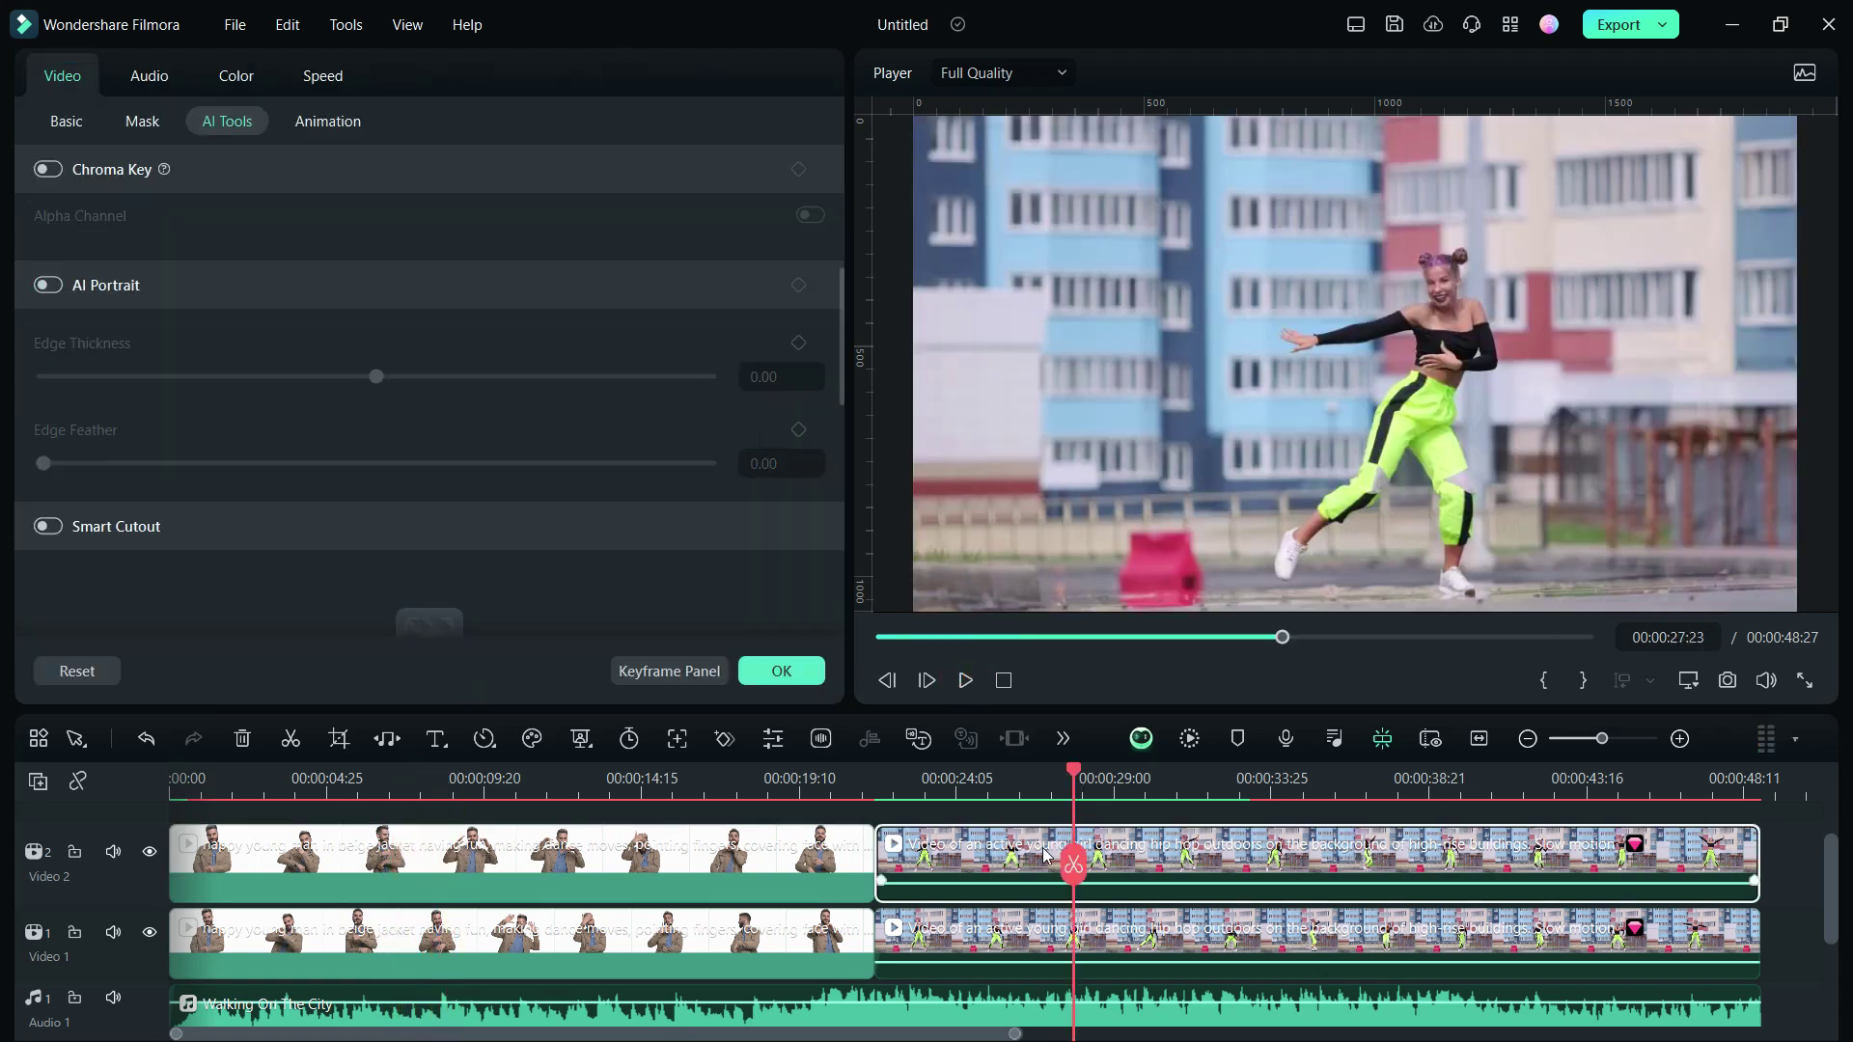
click(48, 285)
click(149, 934)
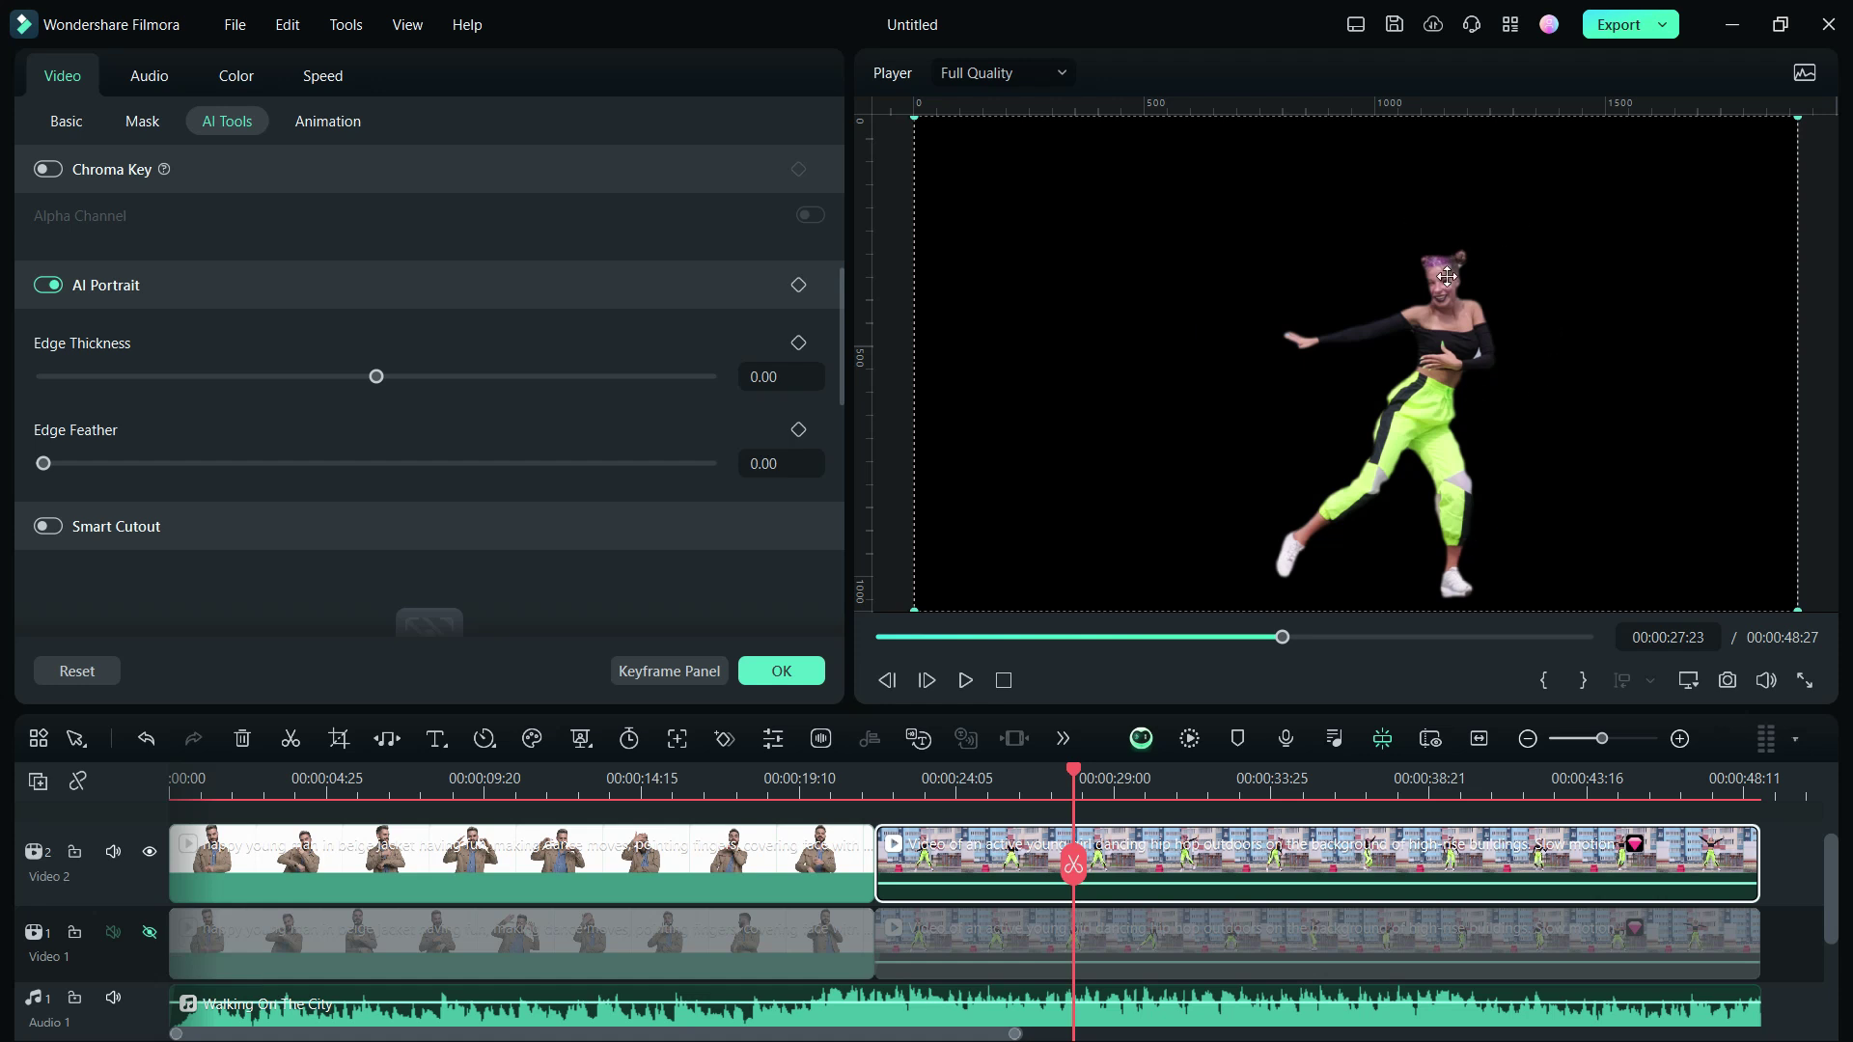
click(48, 285)
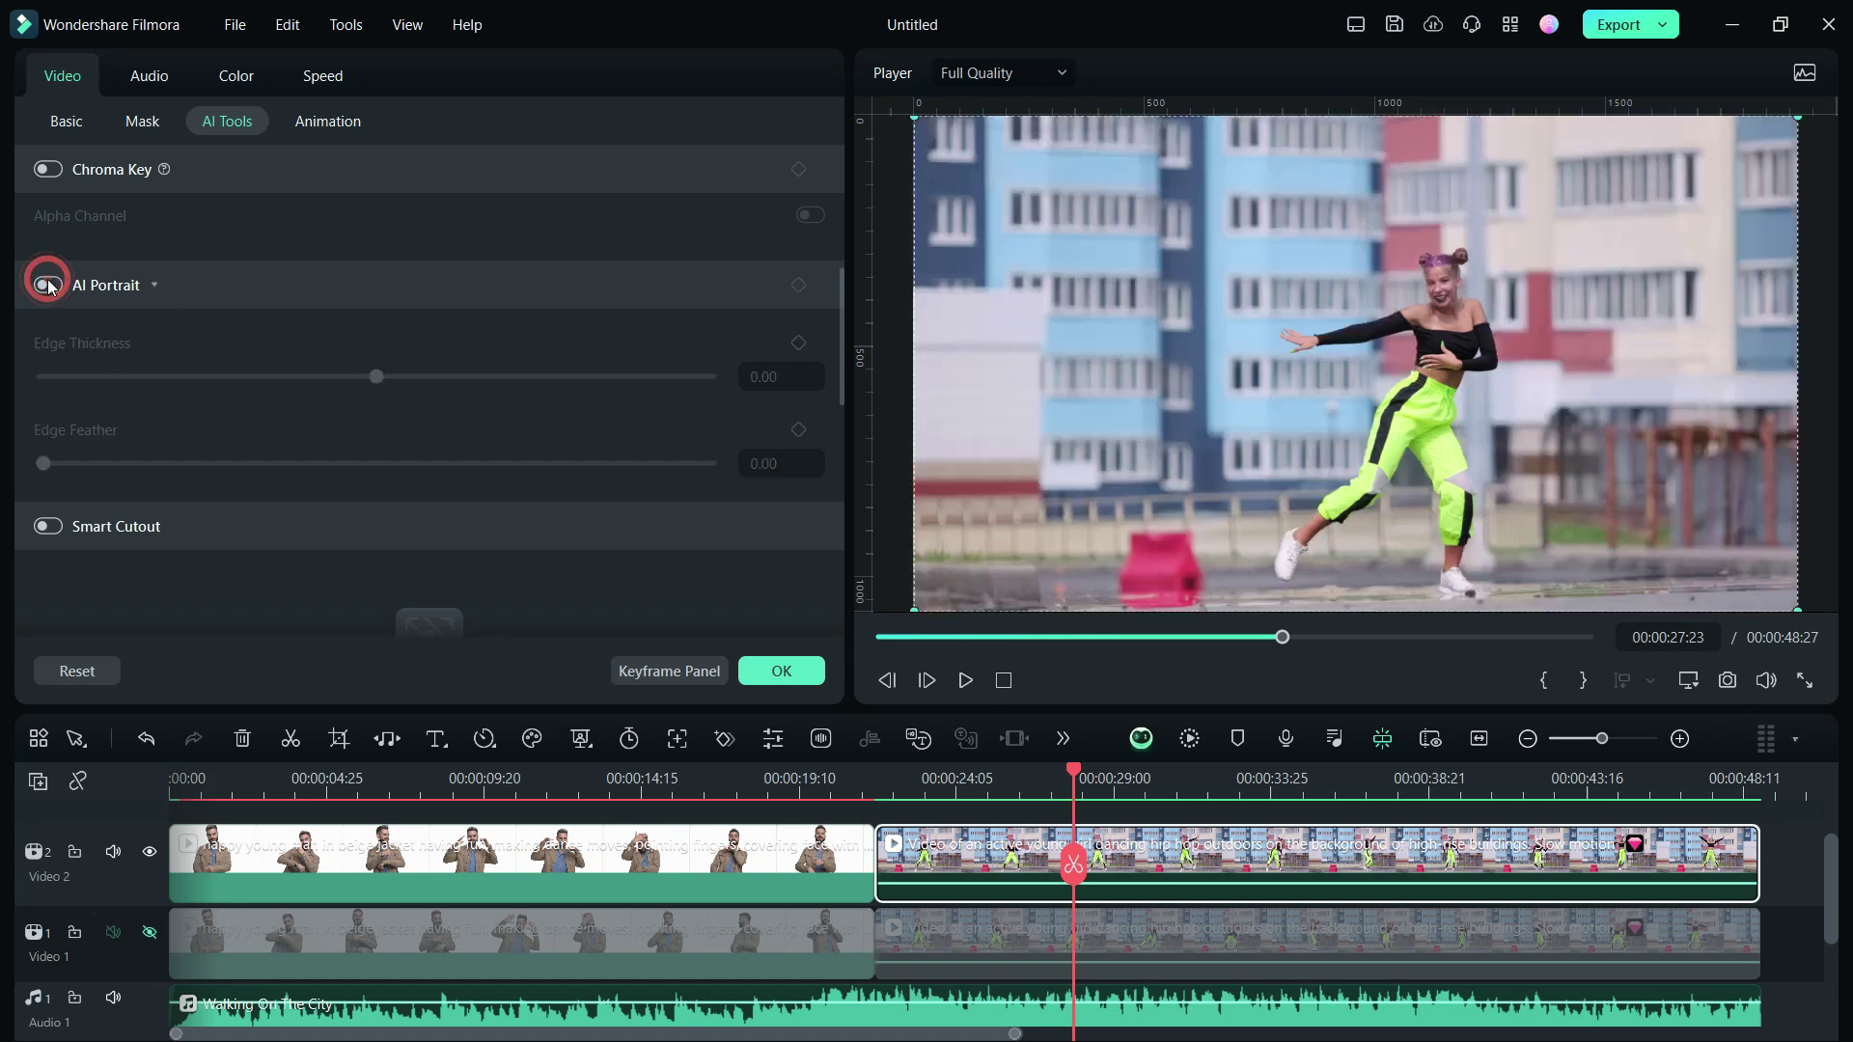
click(50, 308)
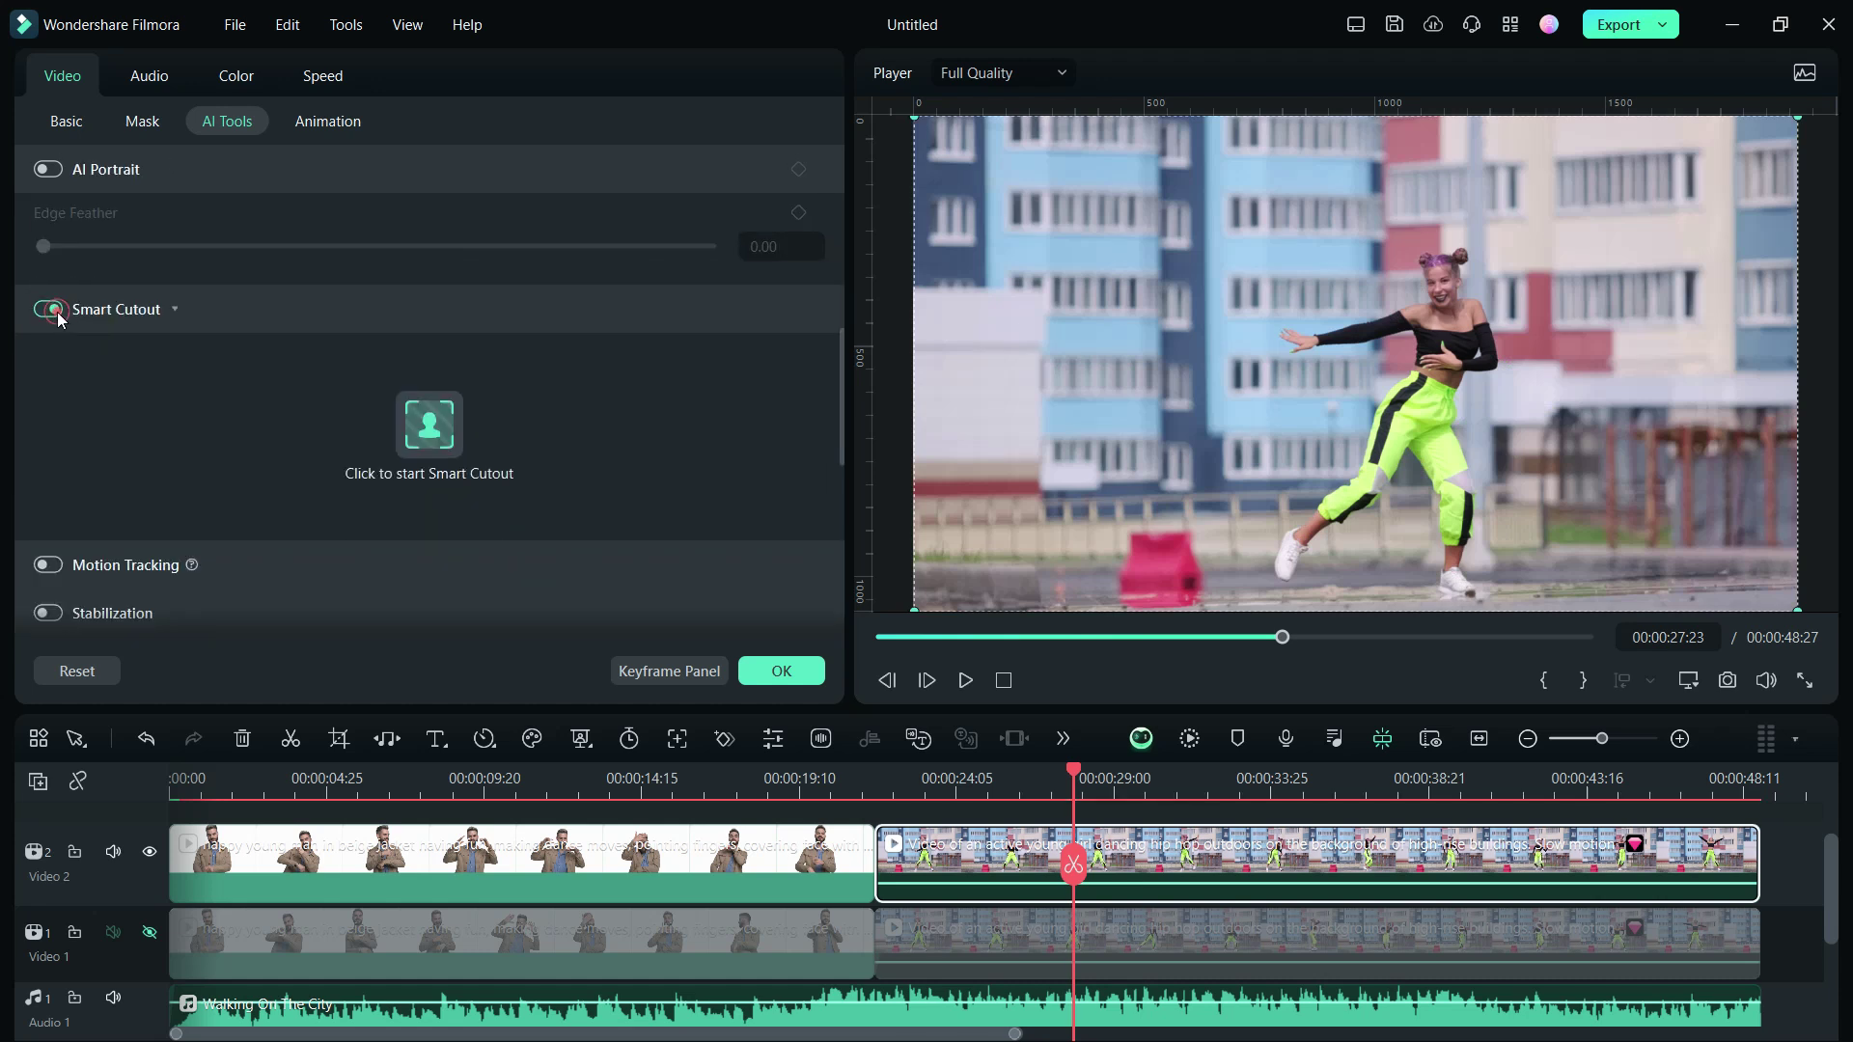
click(429, 425)
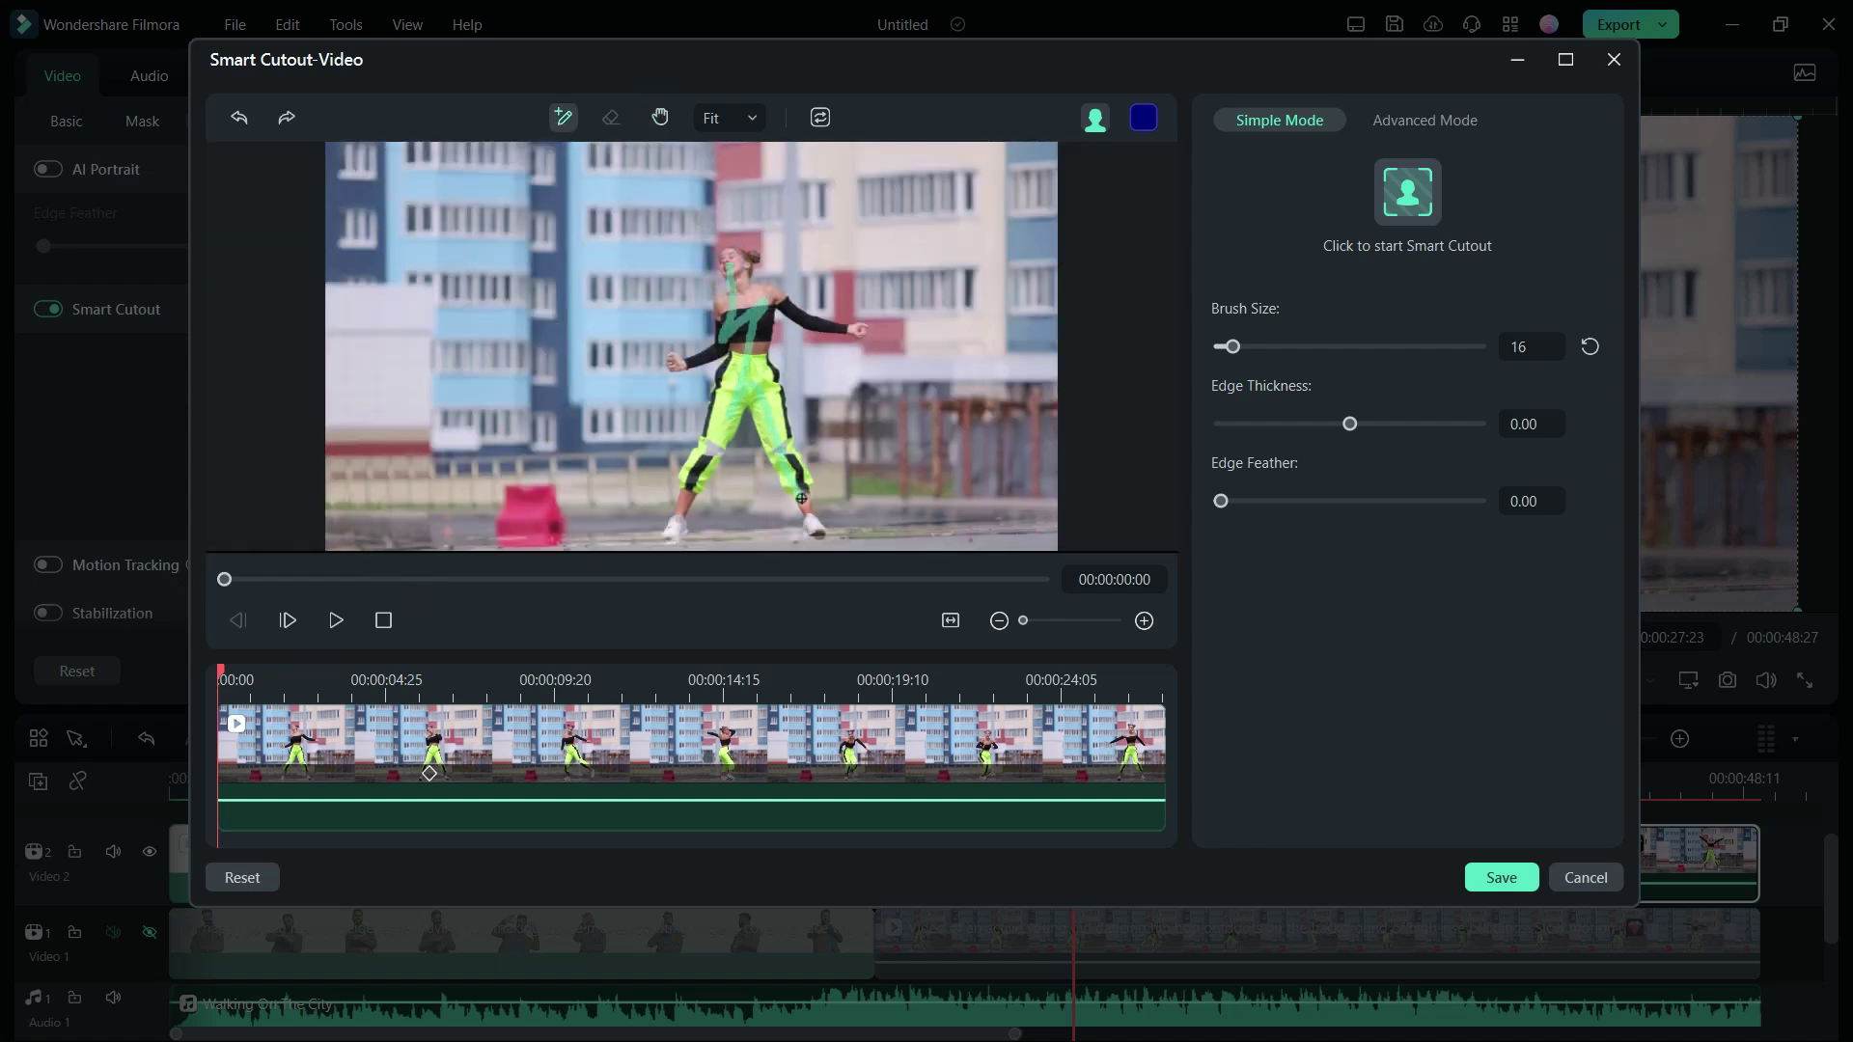
Step: Zoom the Smart Cutout preview to 100%, set Edge Thickness to -3.74, and track the cutout
click(728, 118)
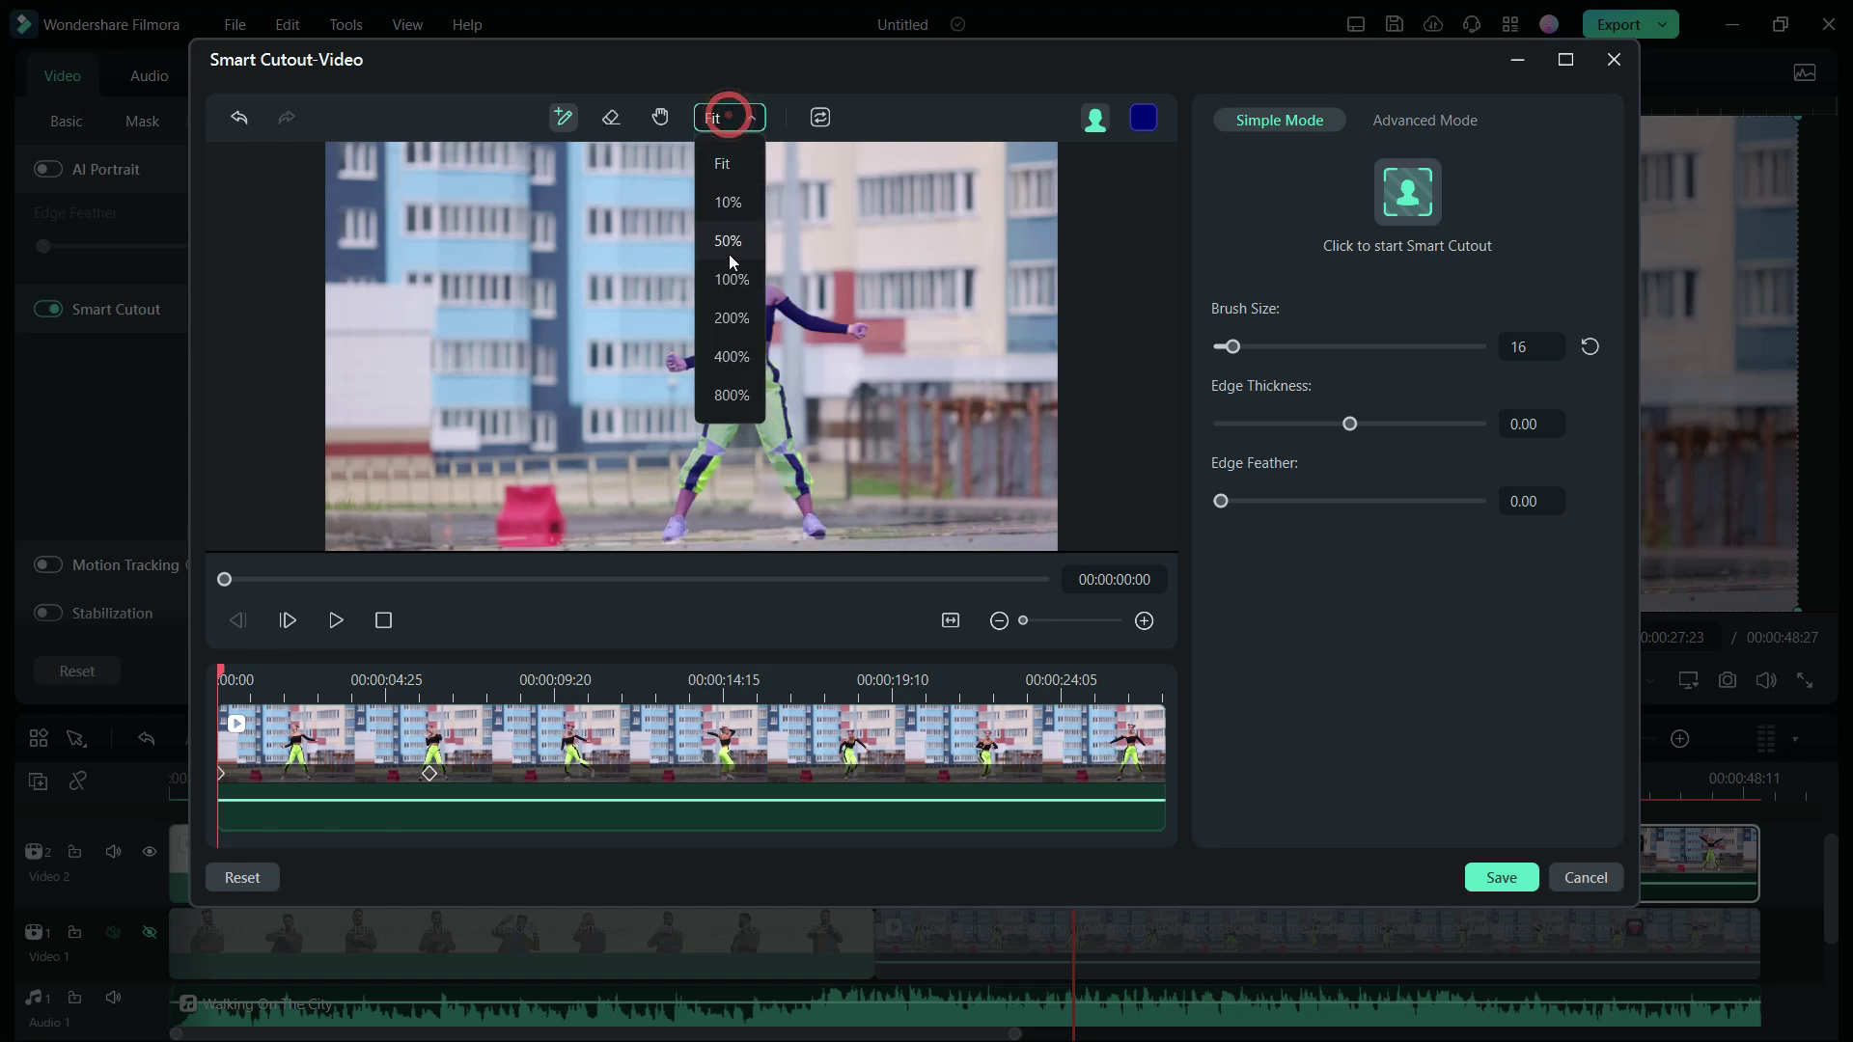
click(731, 278)
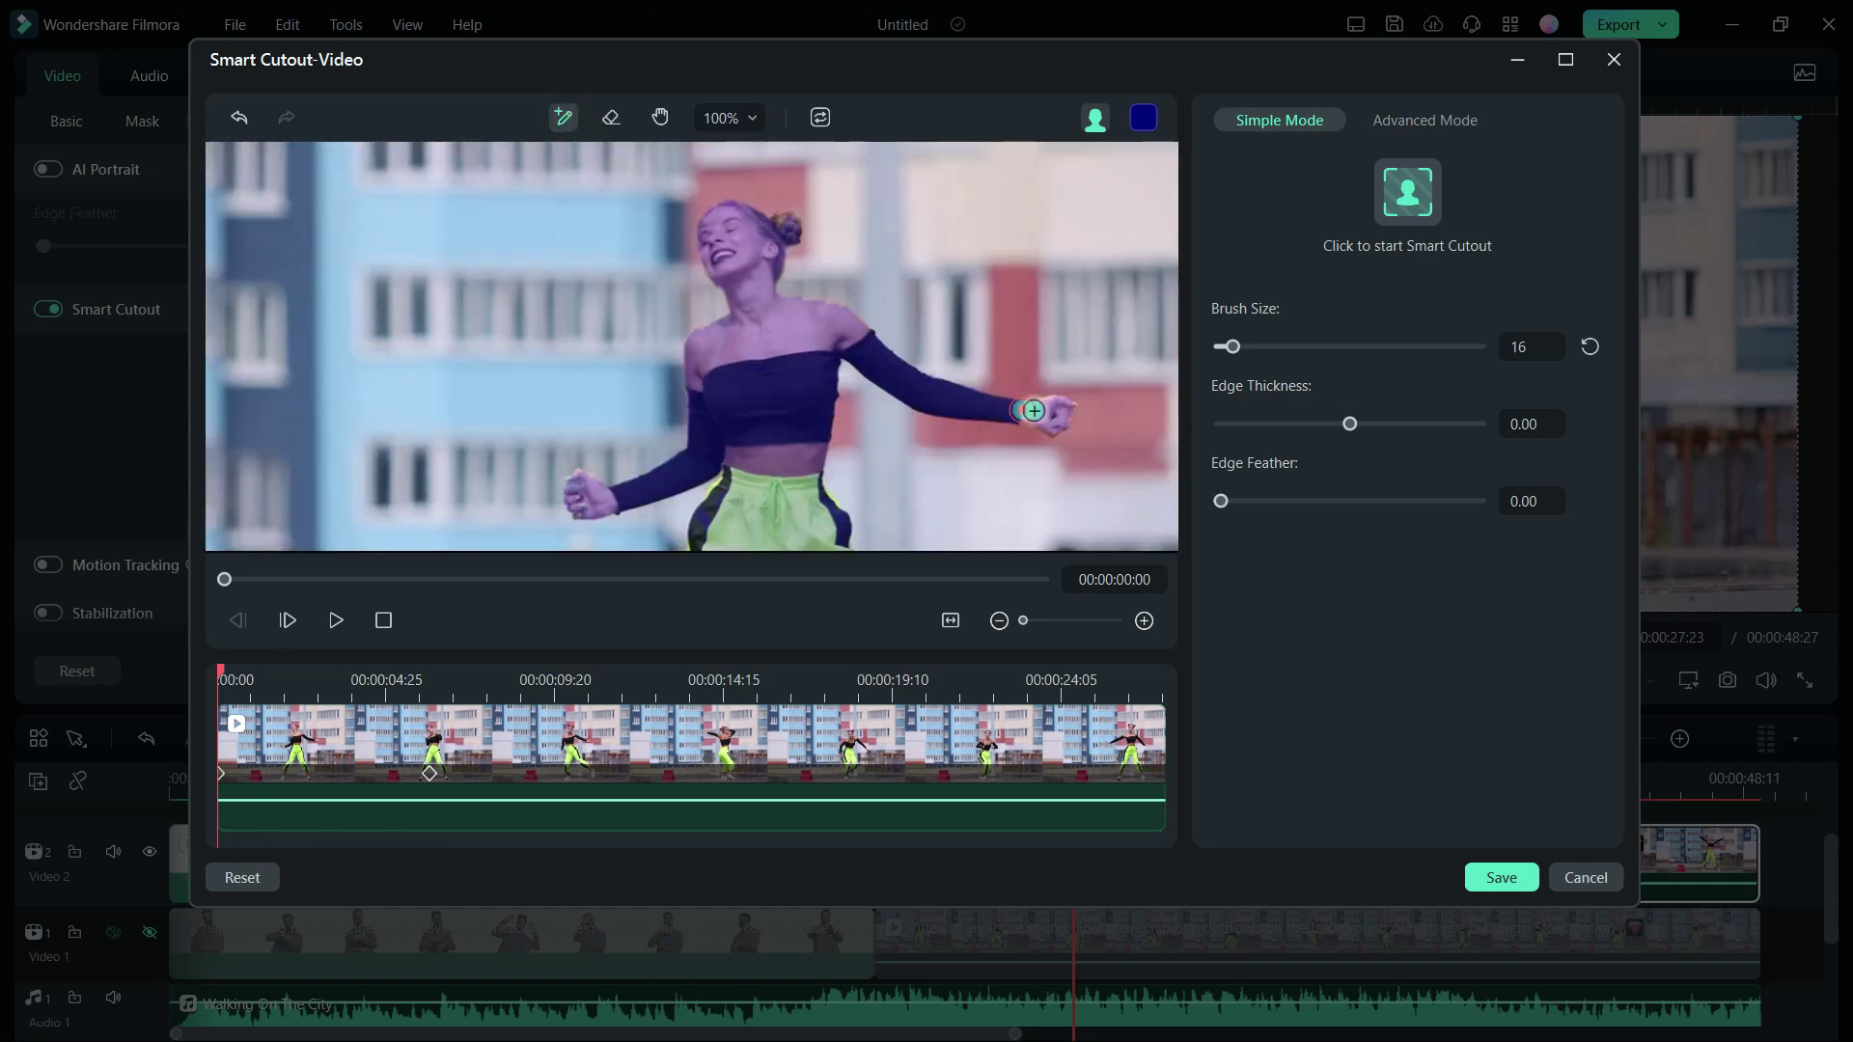
scroll(1026, 425, down, 3)
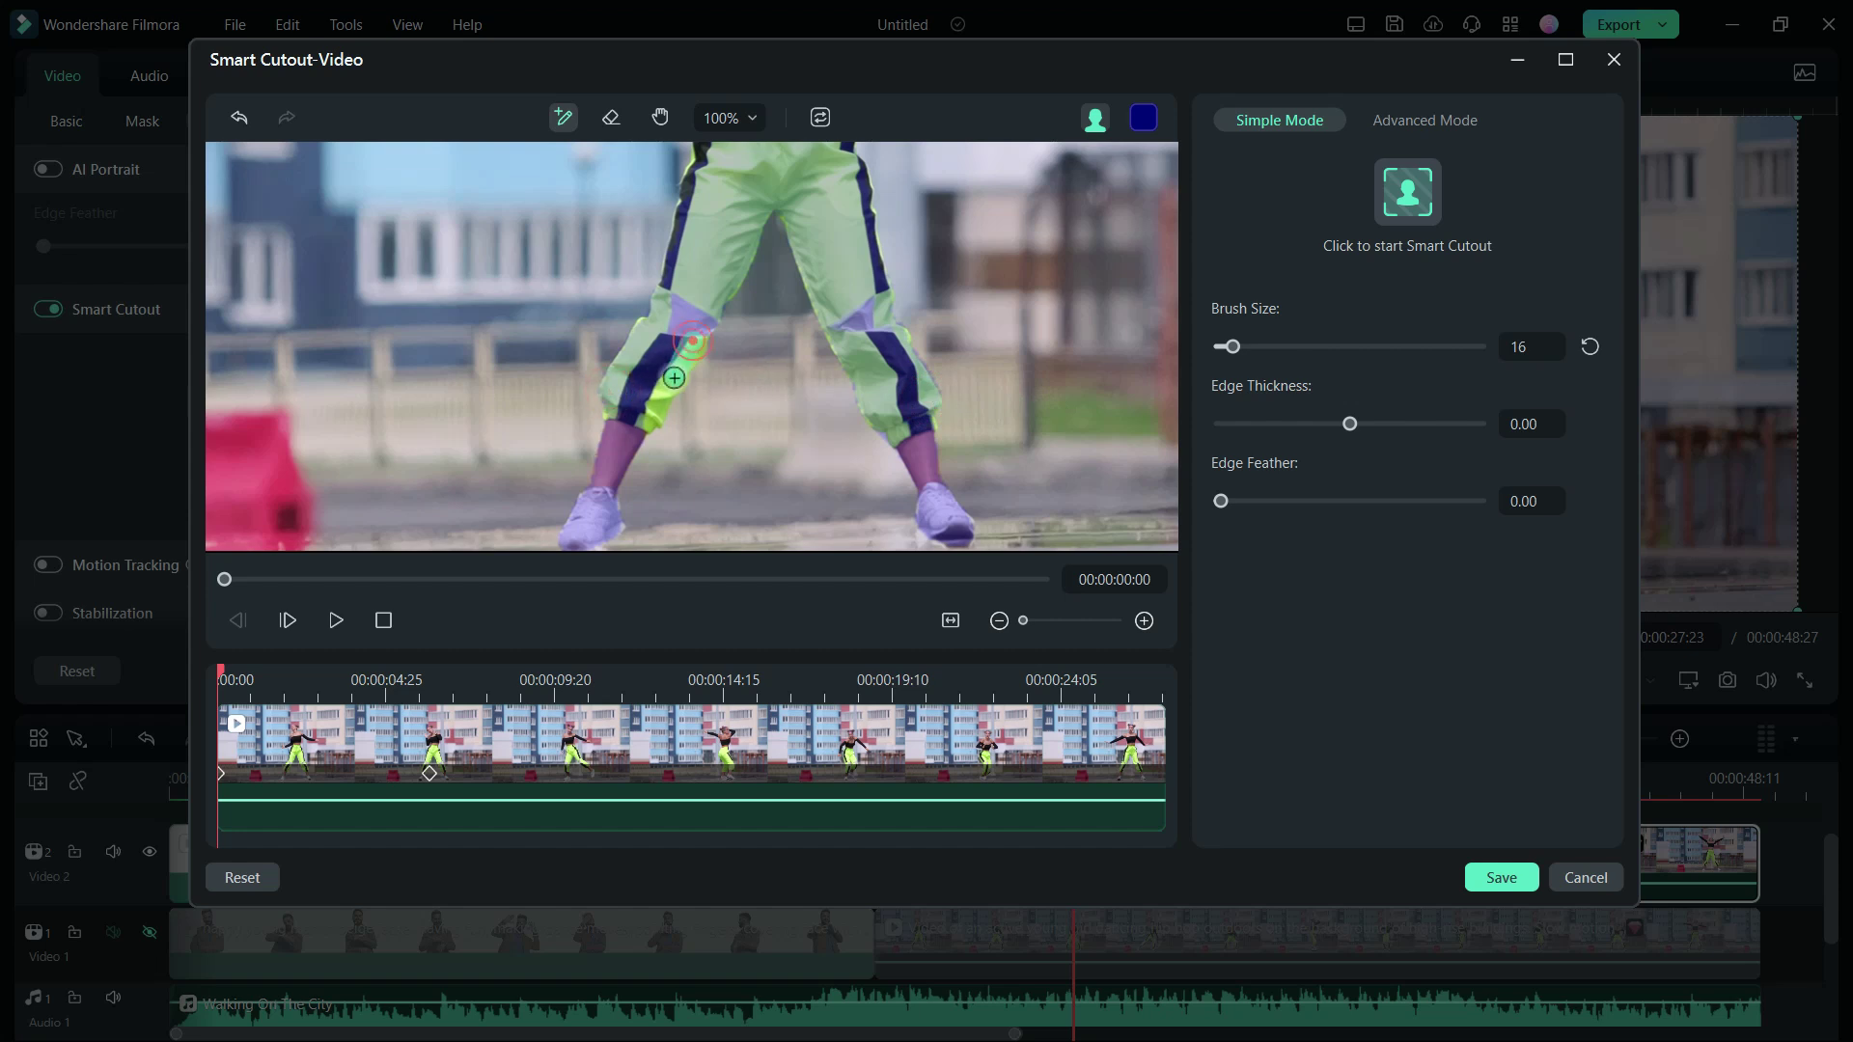
drag(1349, 424, 1350, 425)
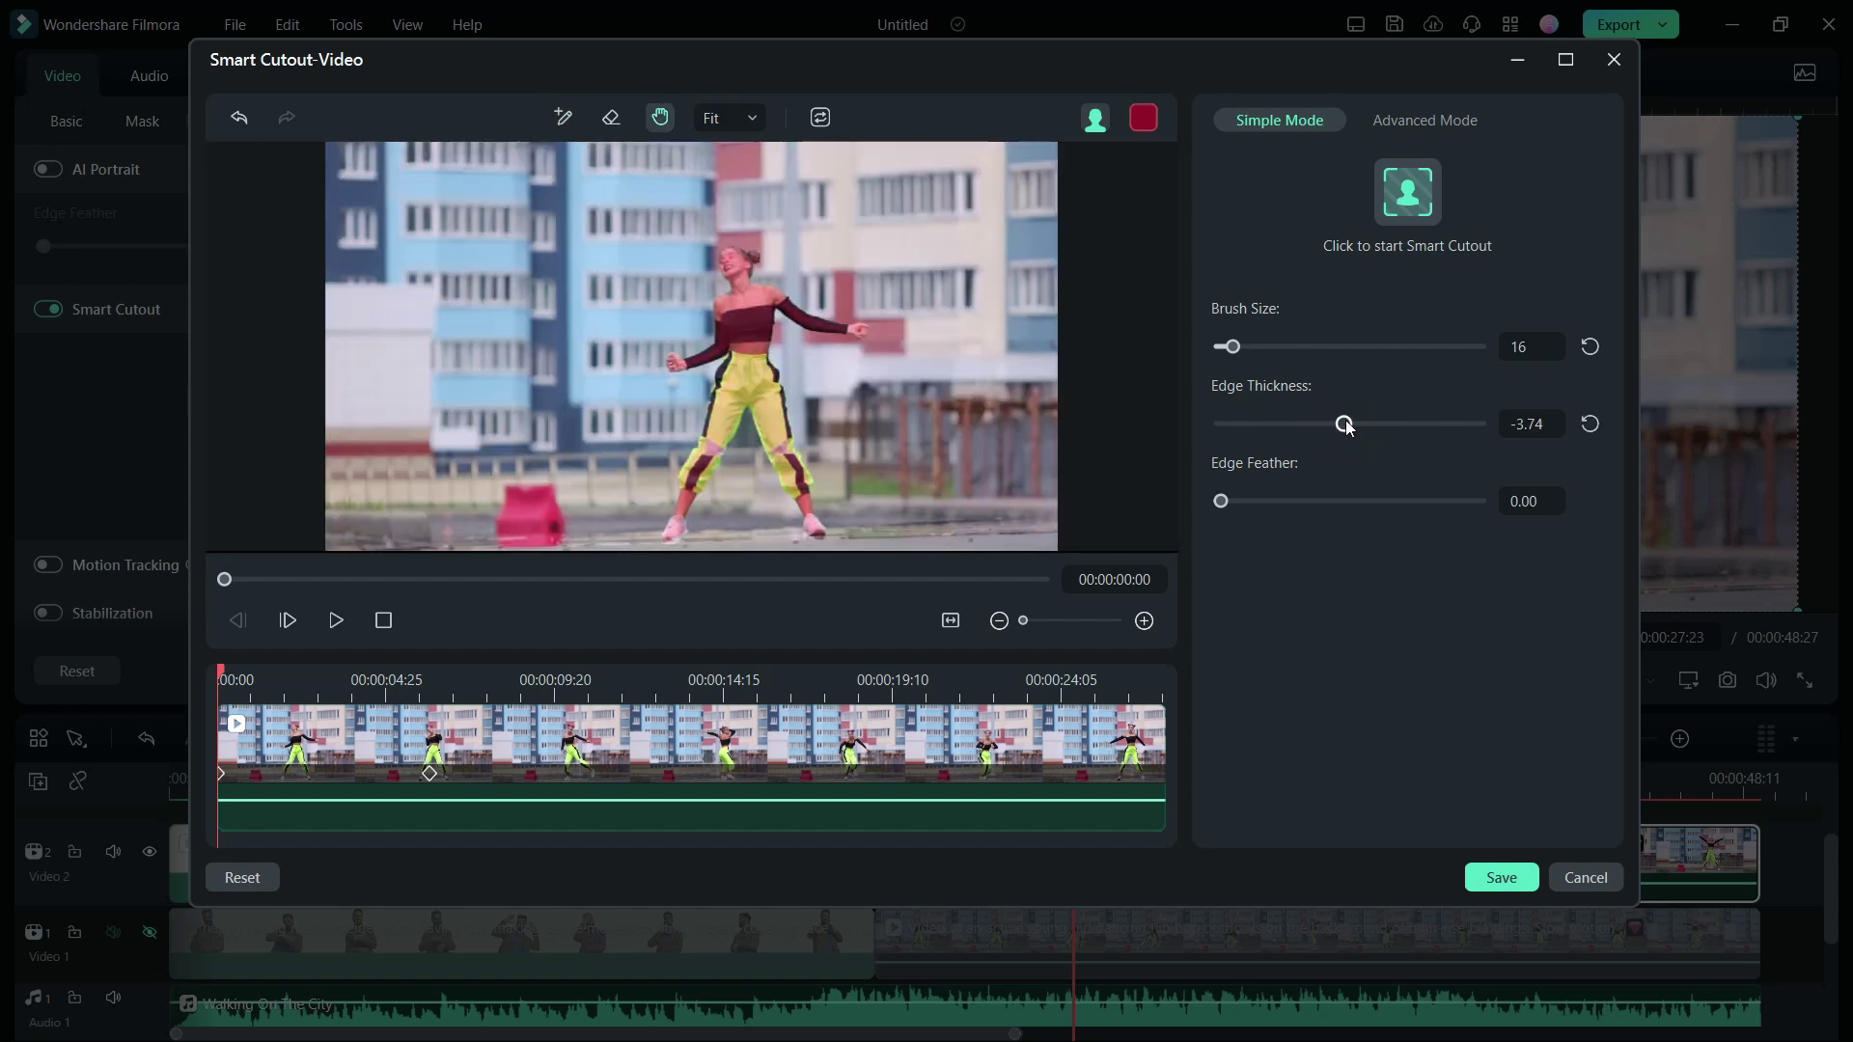
click(1407, 198)
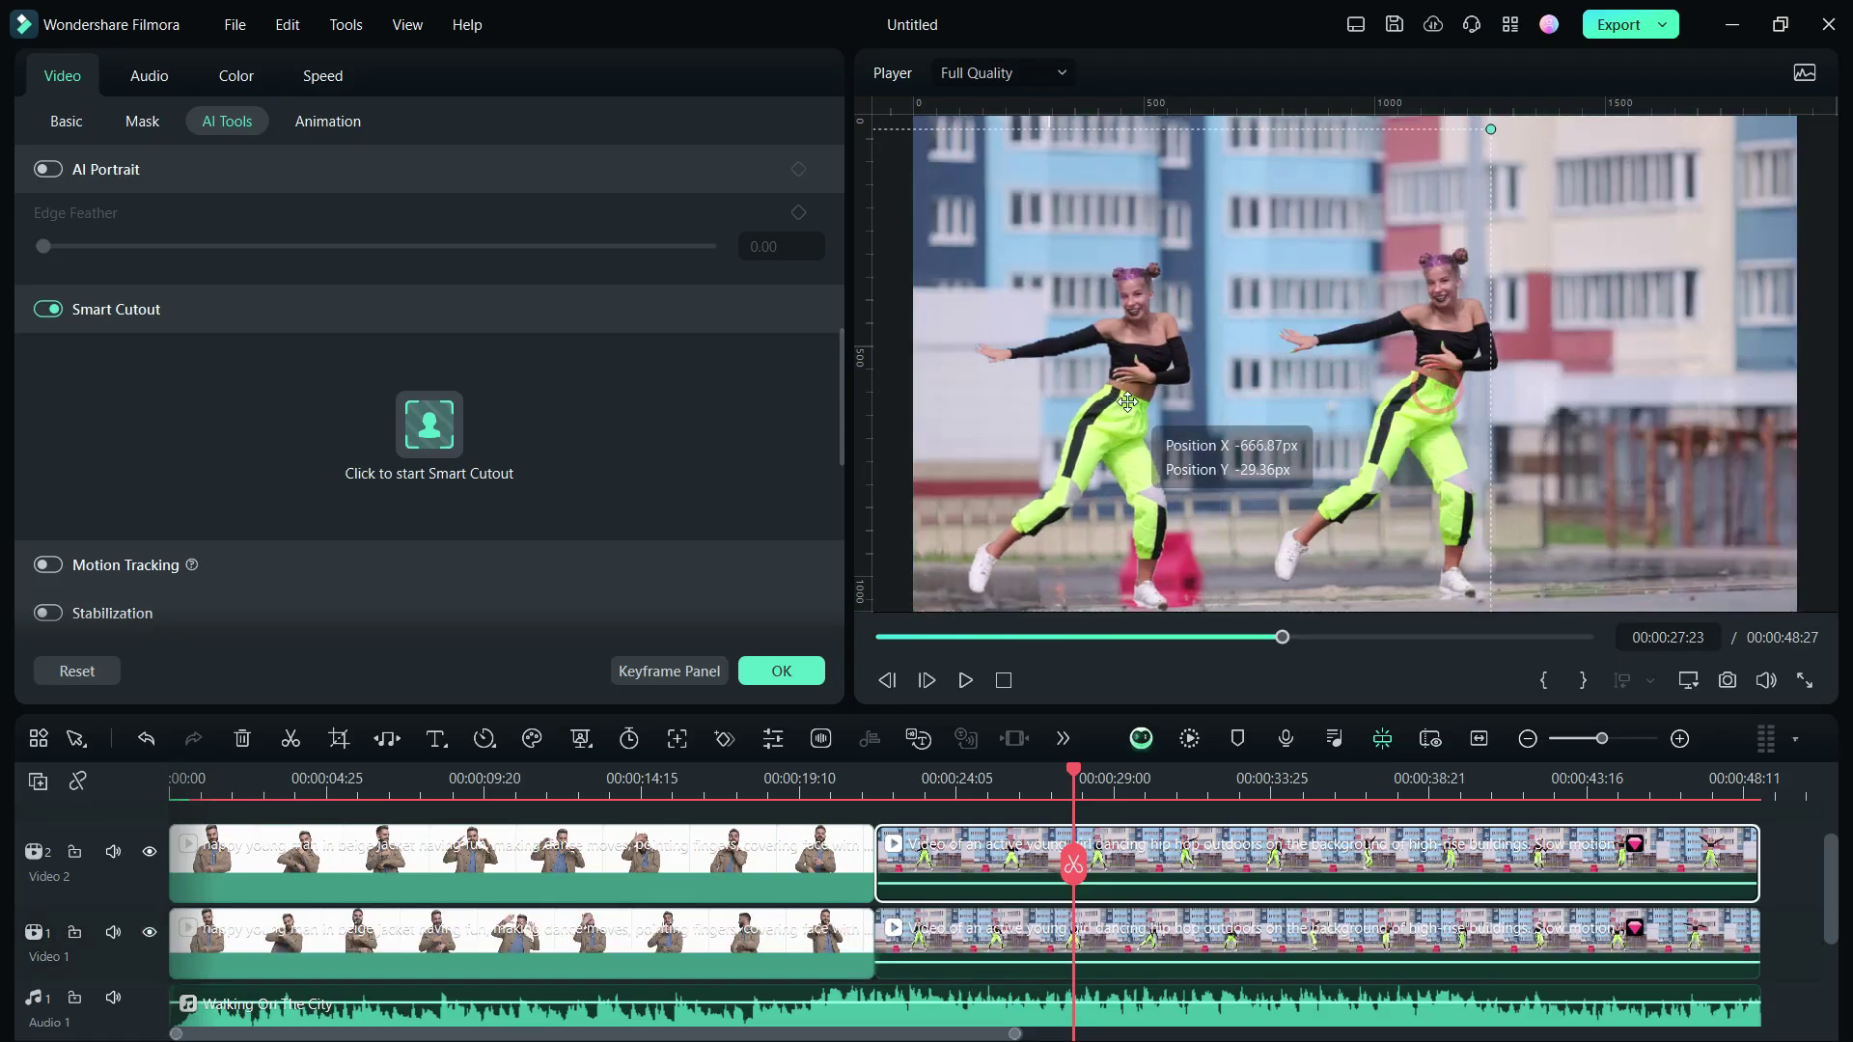
click(966, 680)
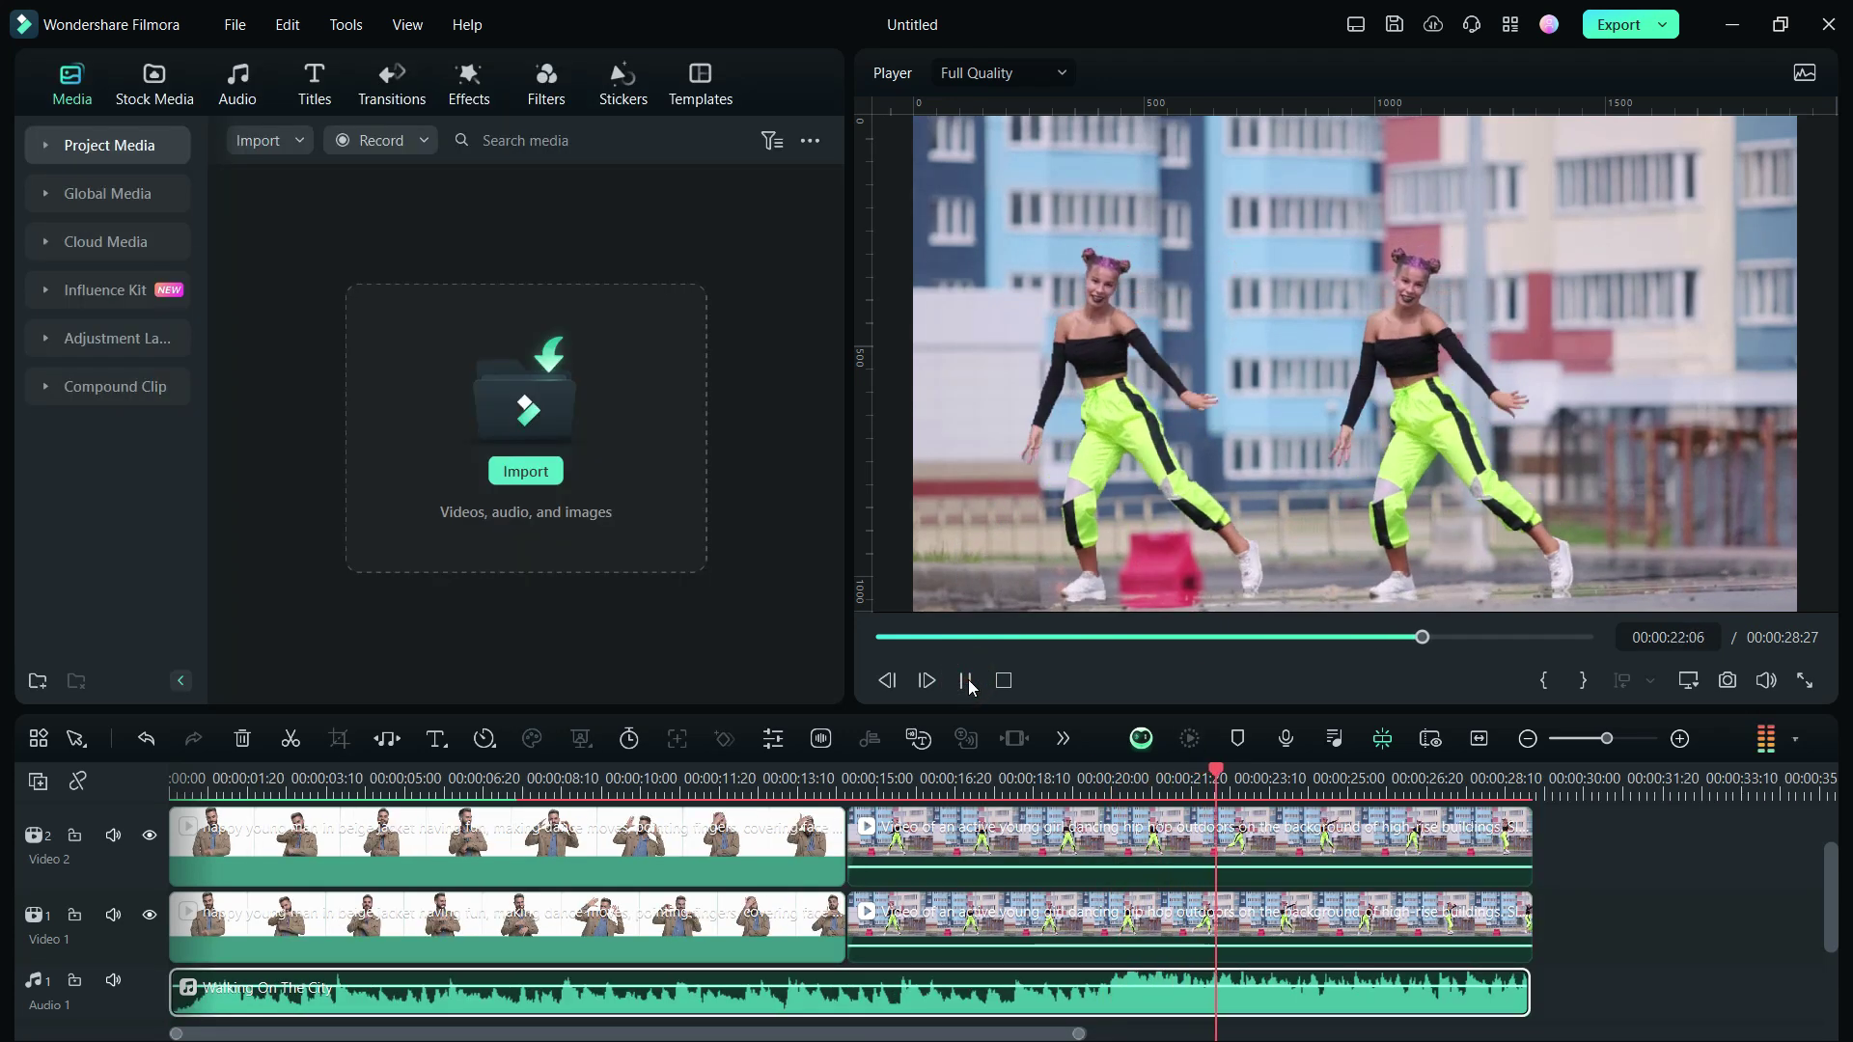
Step: Add girl copies on new Video 3 and Video 4 tracks, offsetting each sideways in the preview
click(966, 680)
drag(1095, 845, 1092, 861)
drag(1152, 403, 1759, 402)
drag(1058, 875, 1058, 861)
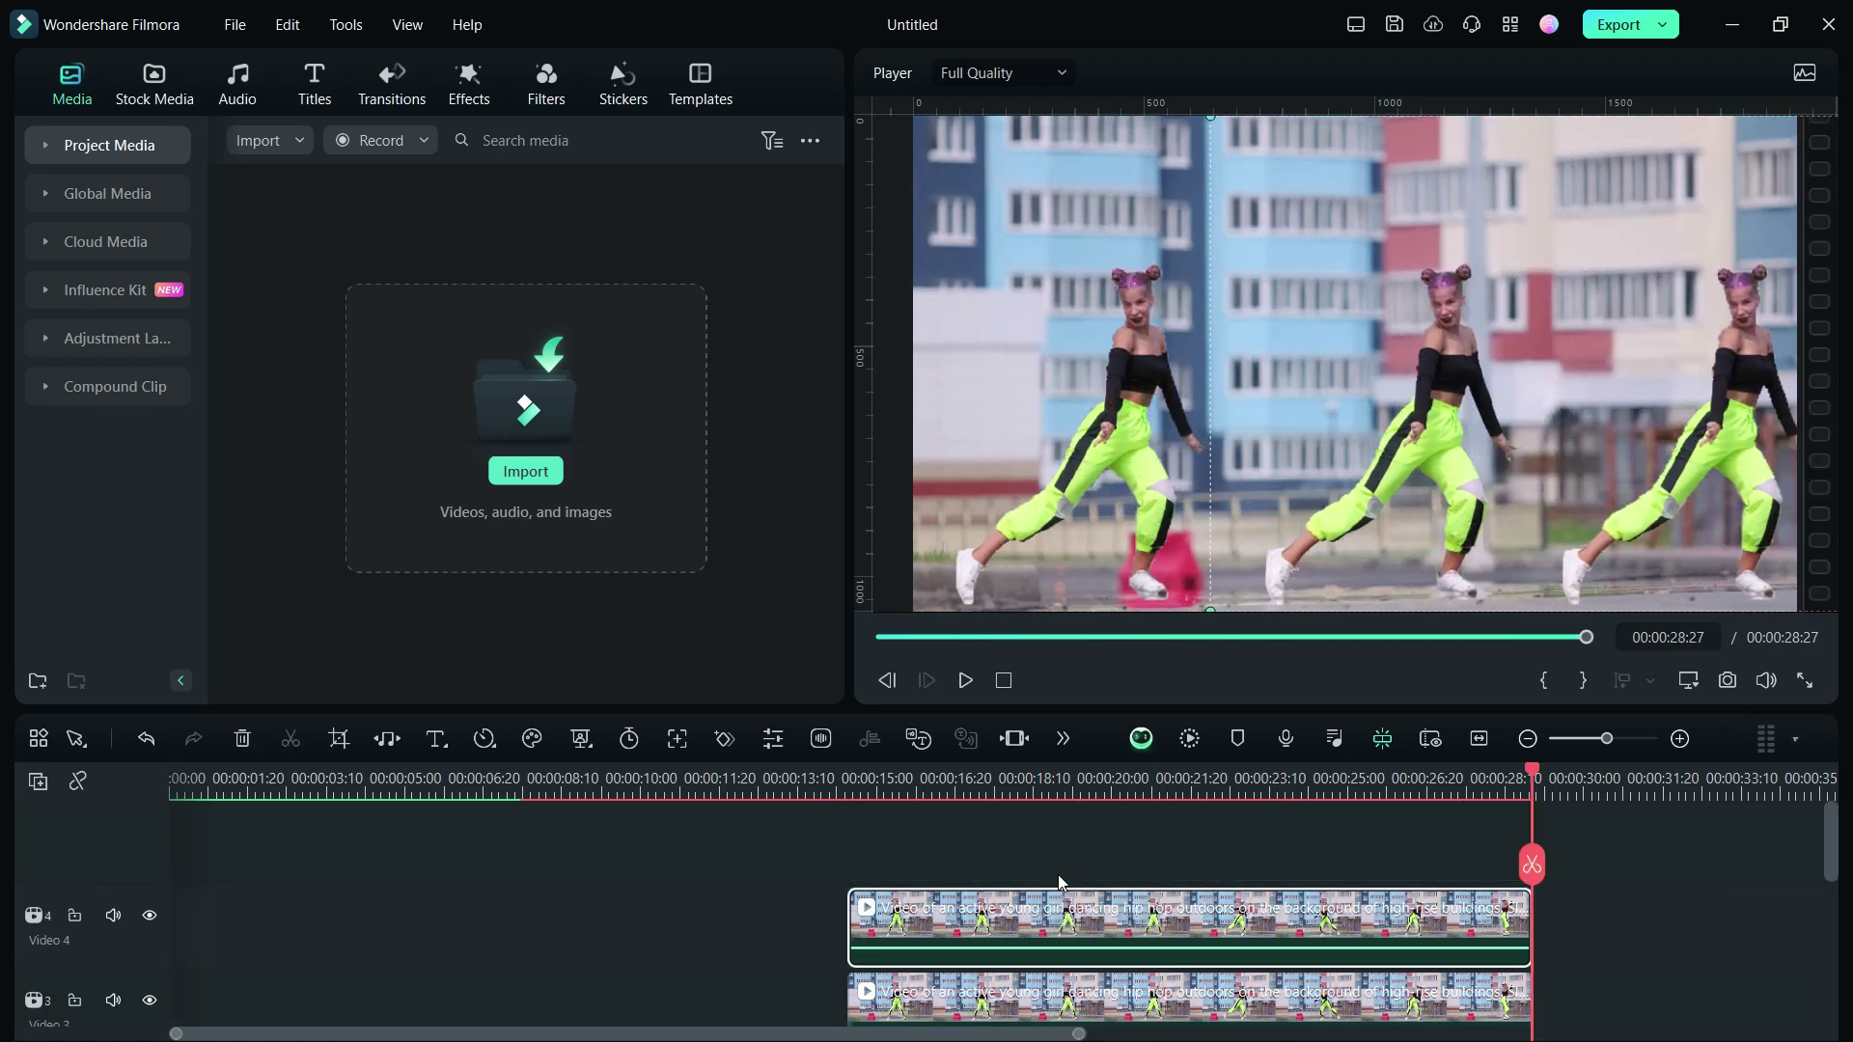
click(1083, 777)
drag(1544, 255, 1649, 255)
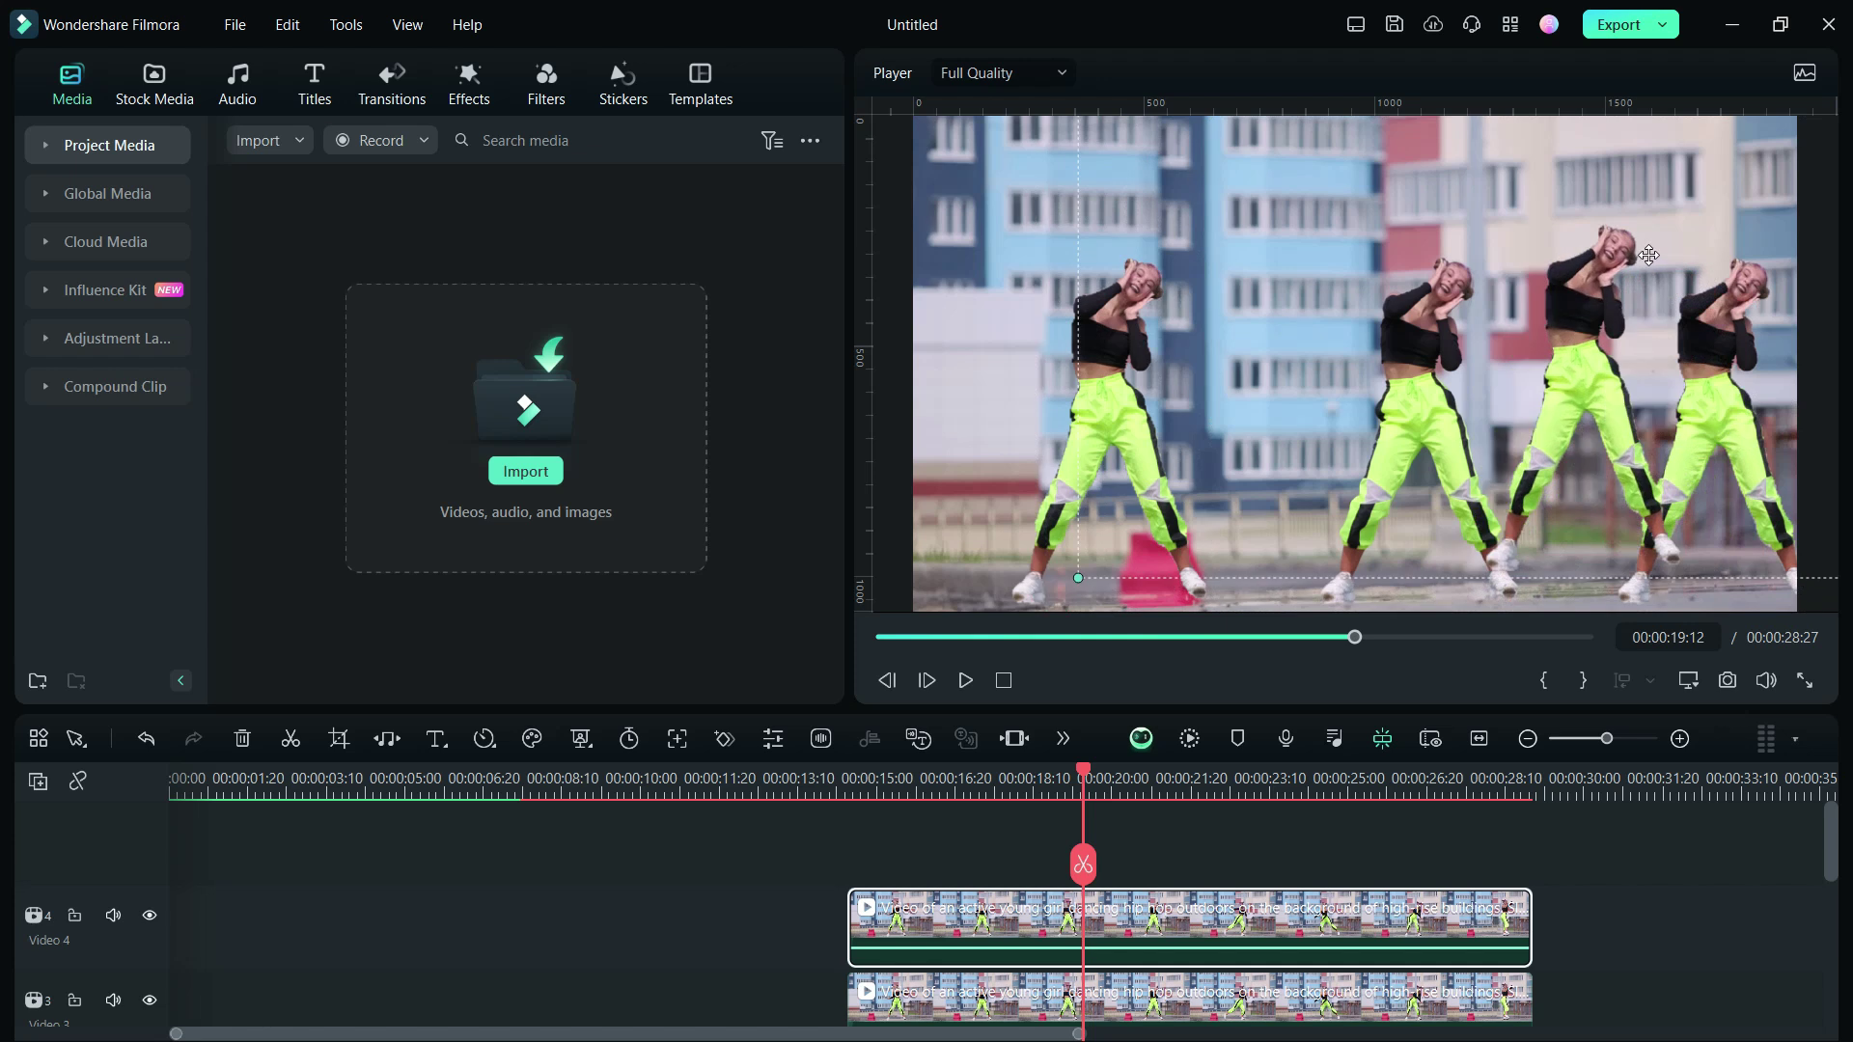
double_click(1623, 310)
Step: Scale one dancer copy to 81.82%, lower it, and stack another copy on a new Video 5 track
click(66, 122)
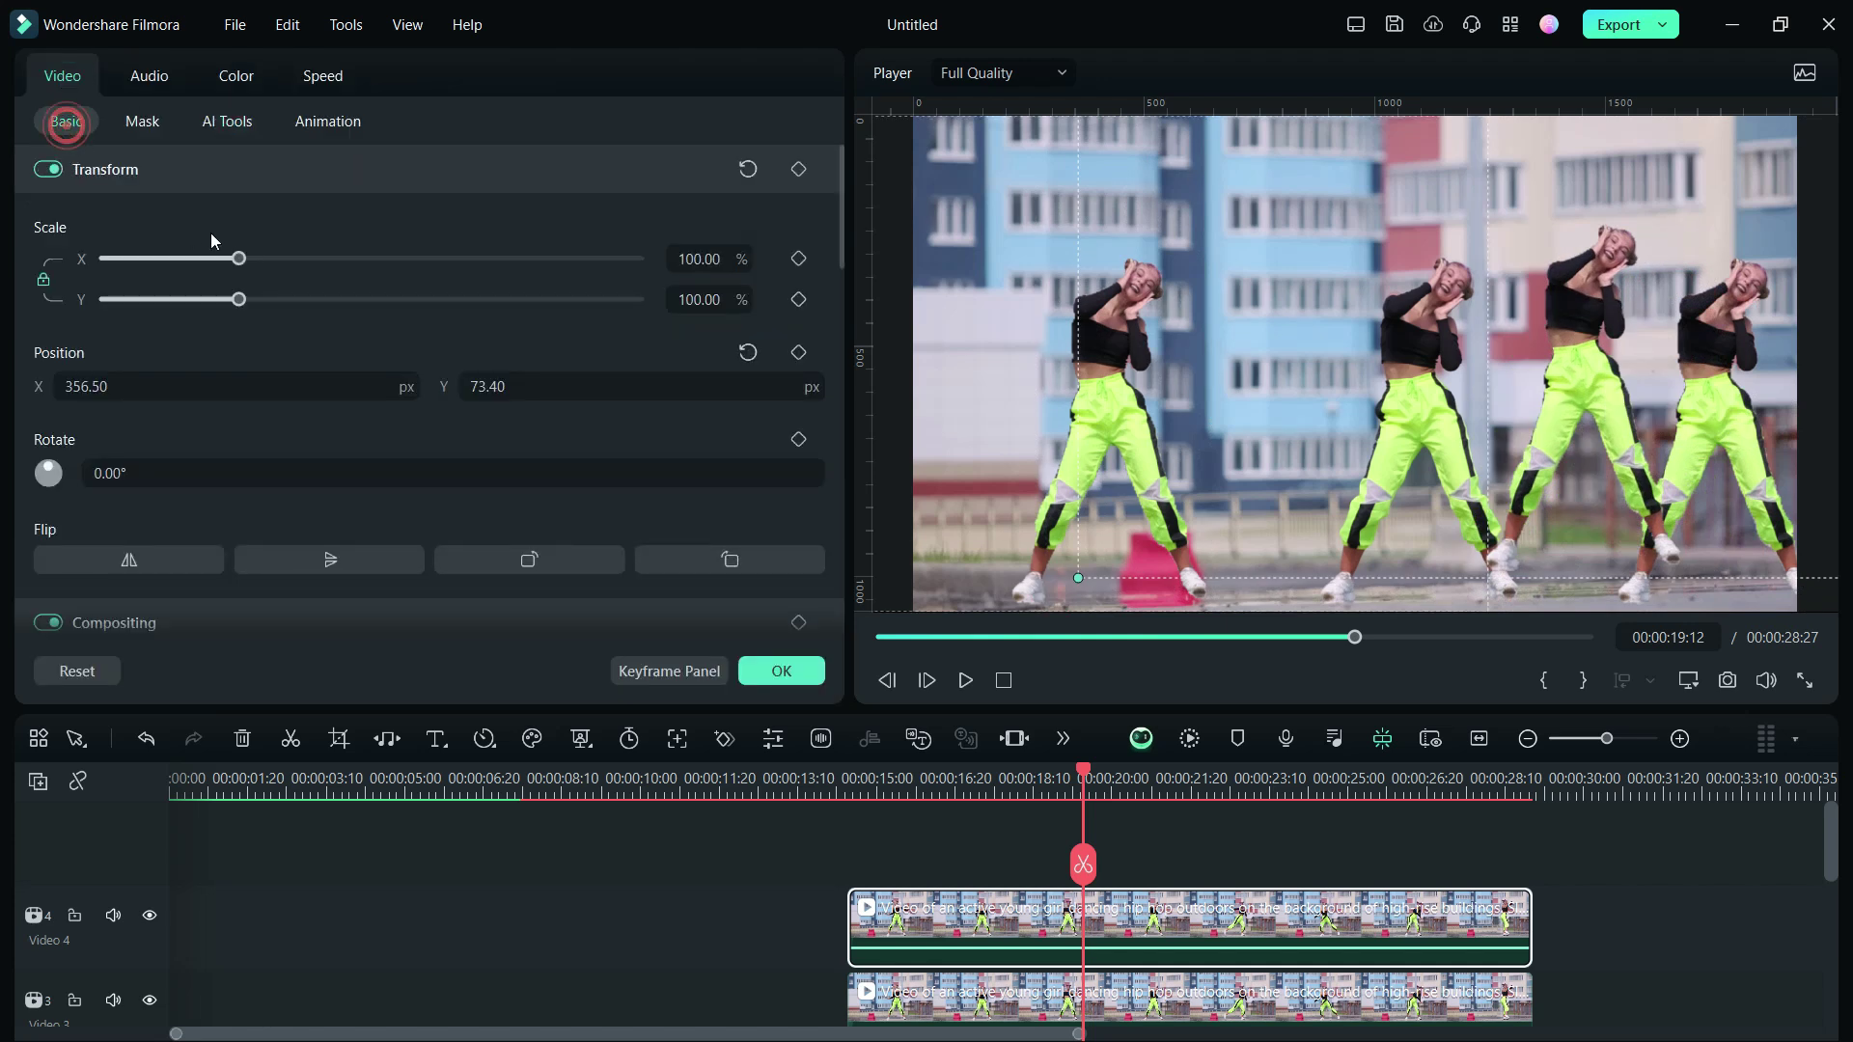
drag(241, 266, 216, 269)
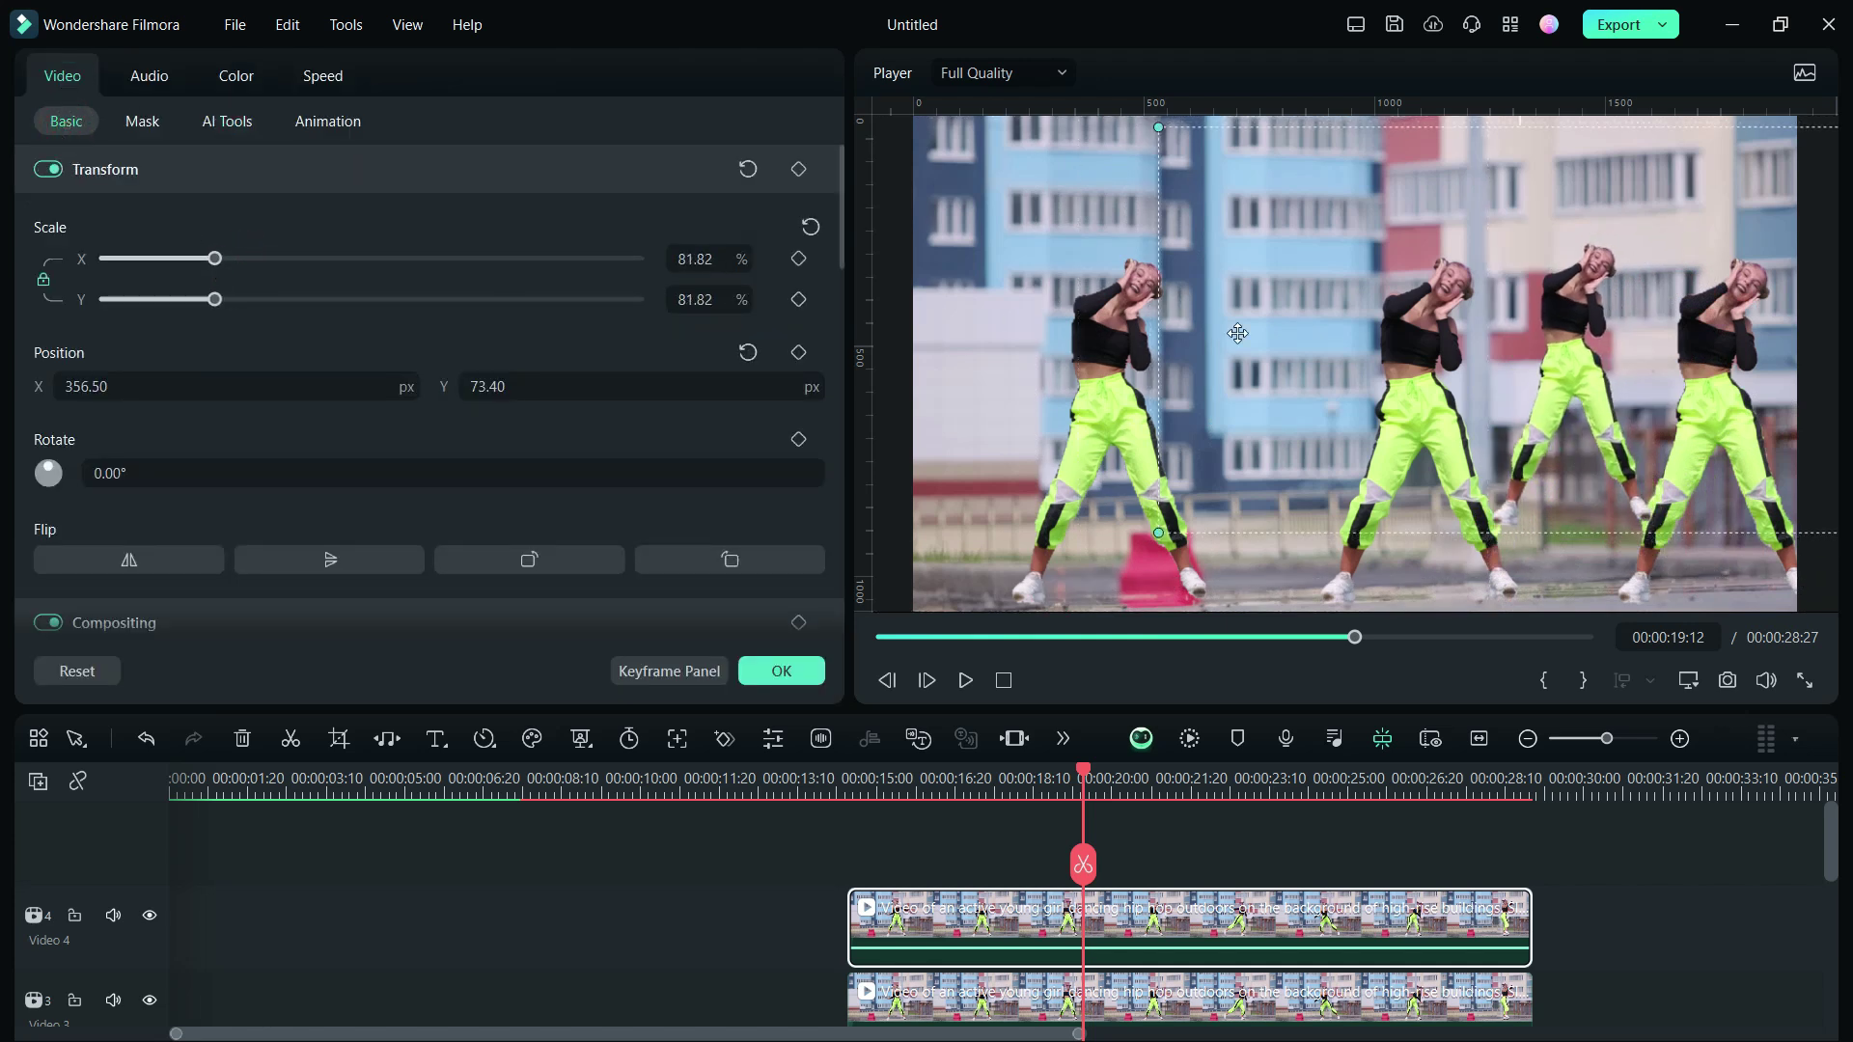
drag(1650, 379, 1688, 456)
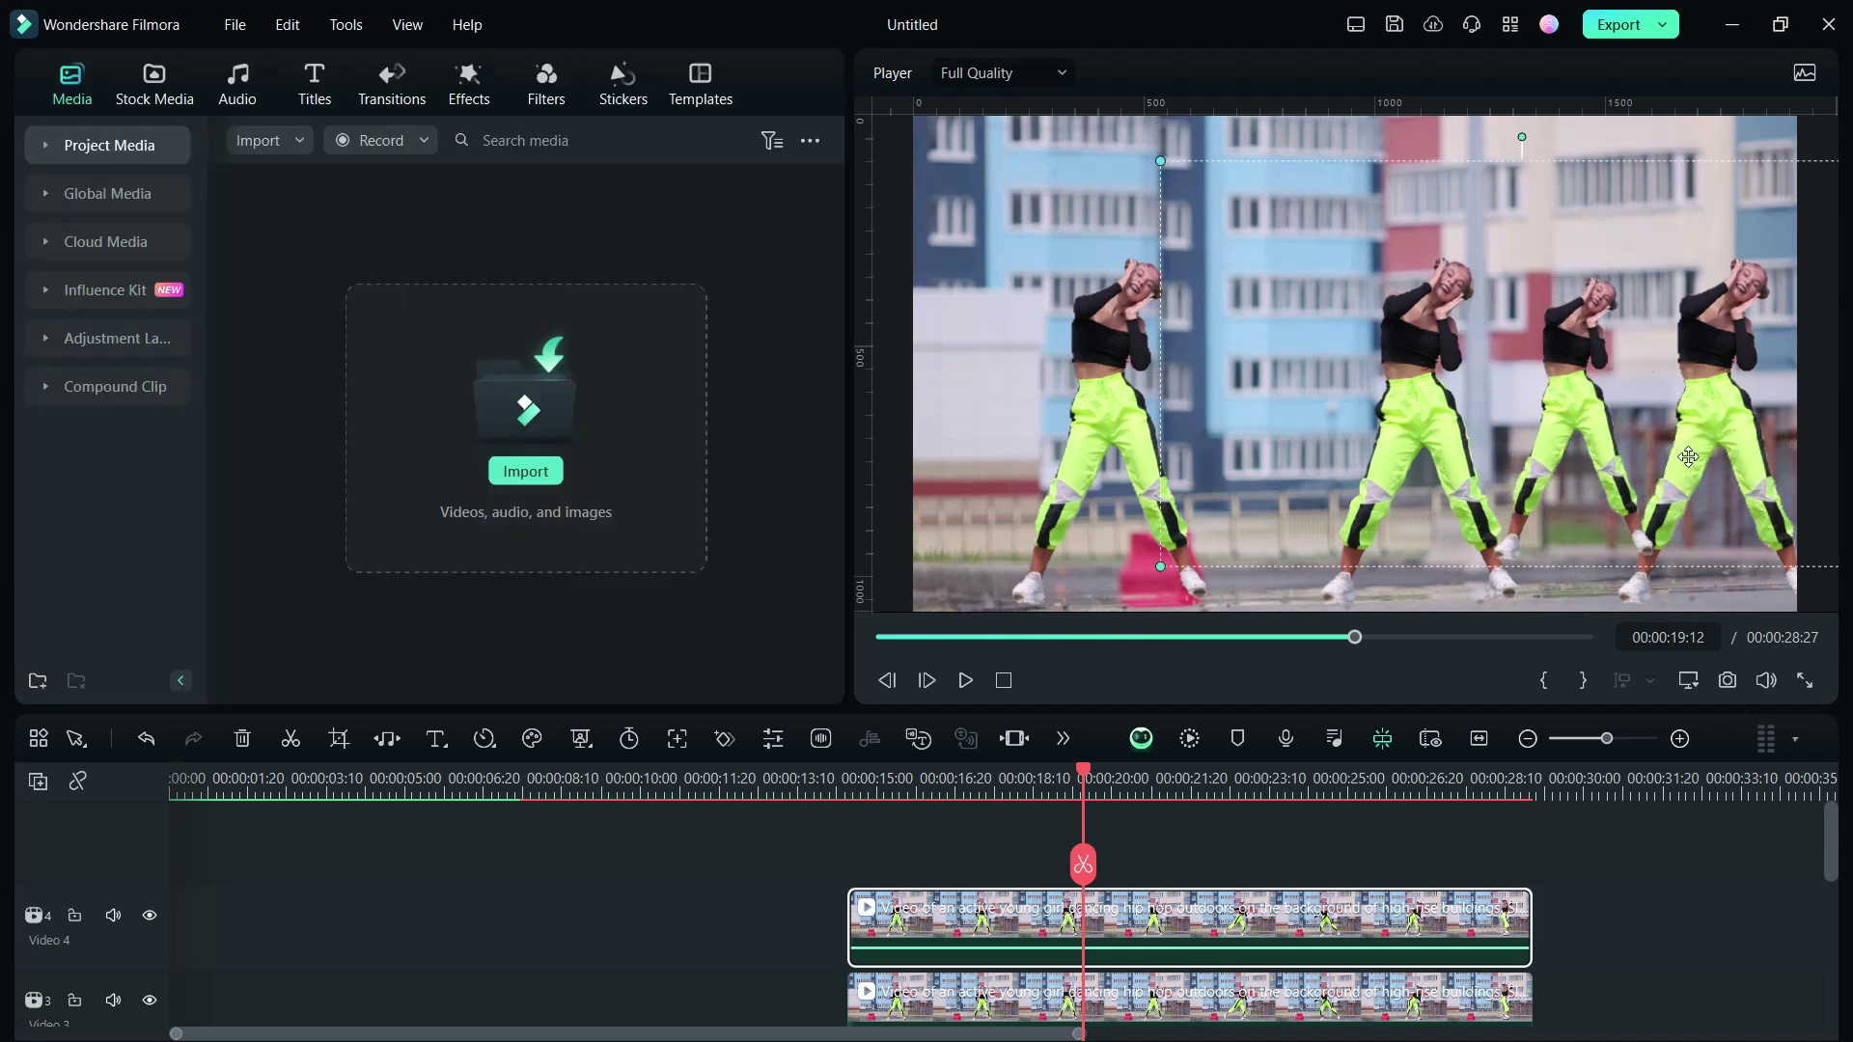
drag(1237, 1004, 1255, 866)
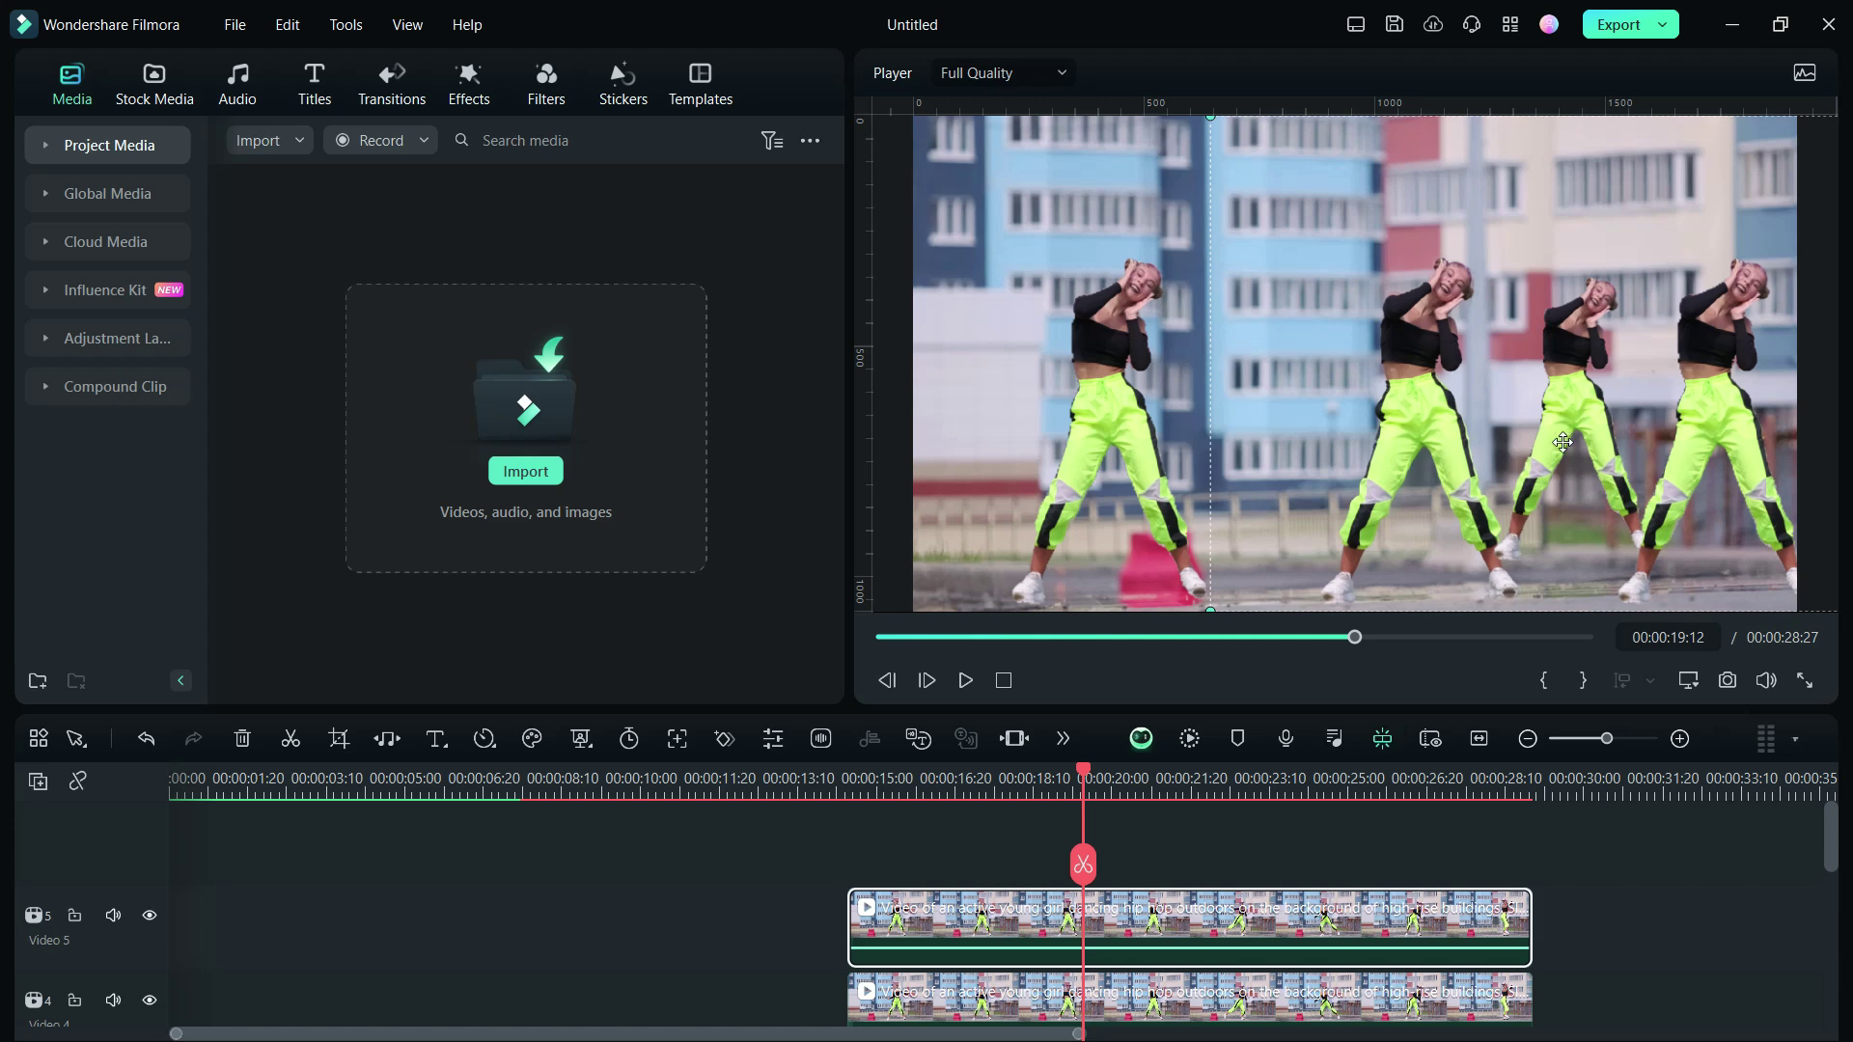
scroll(1324, 853, down, 5)
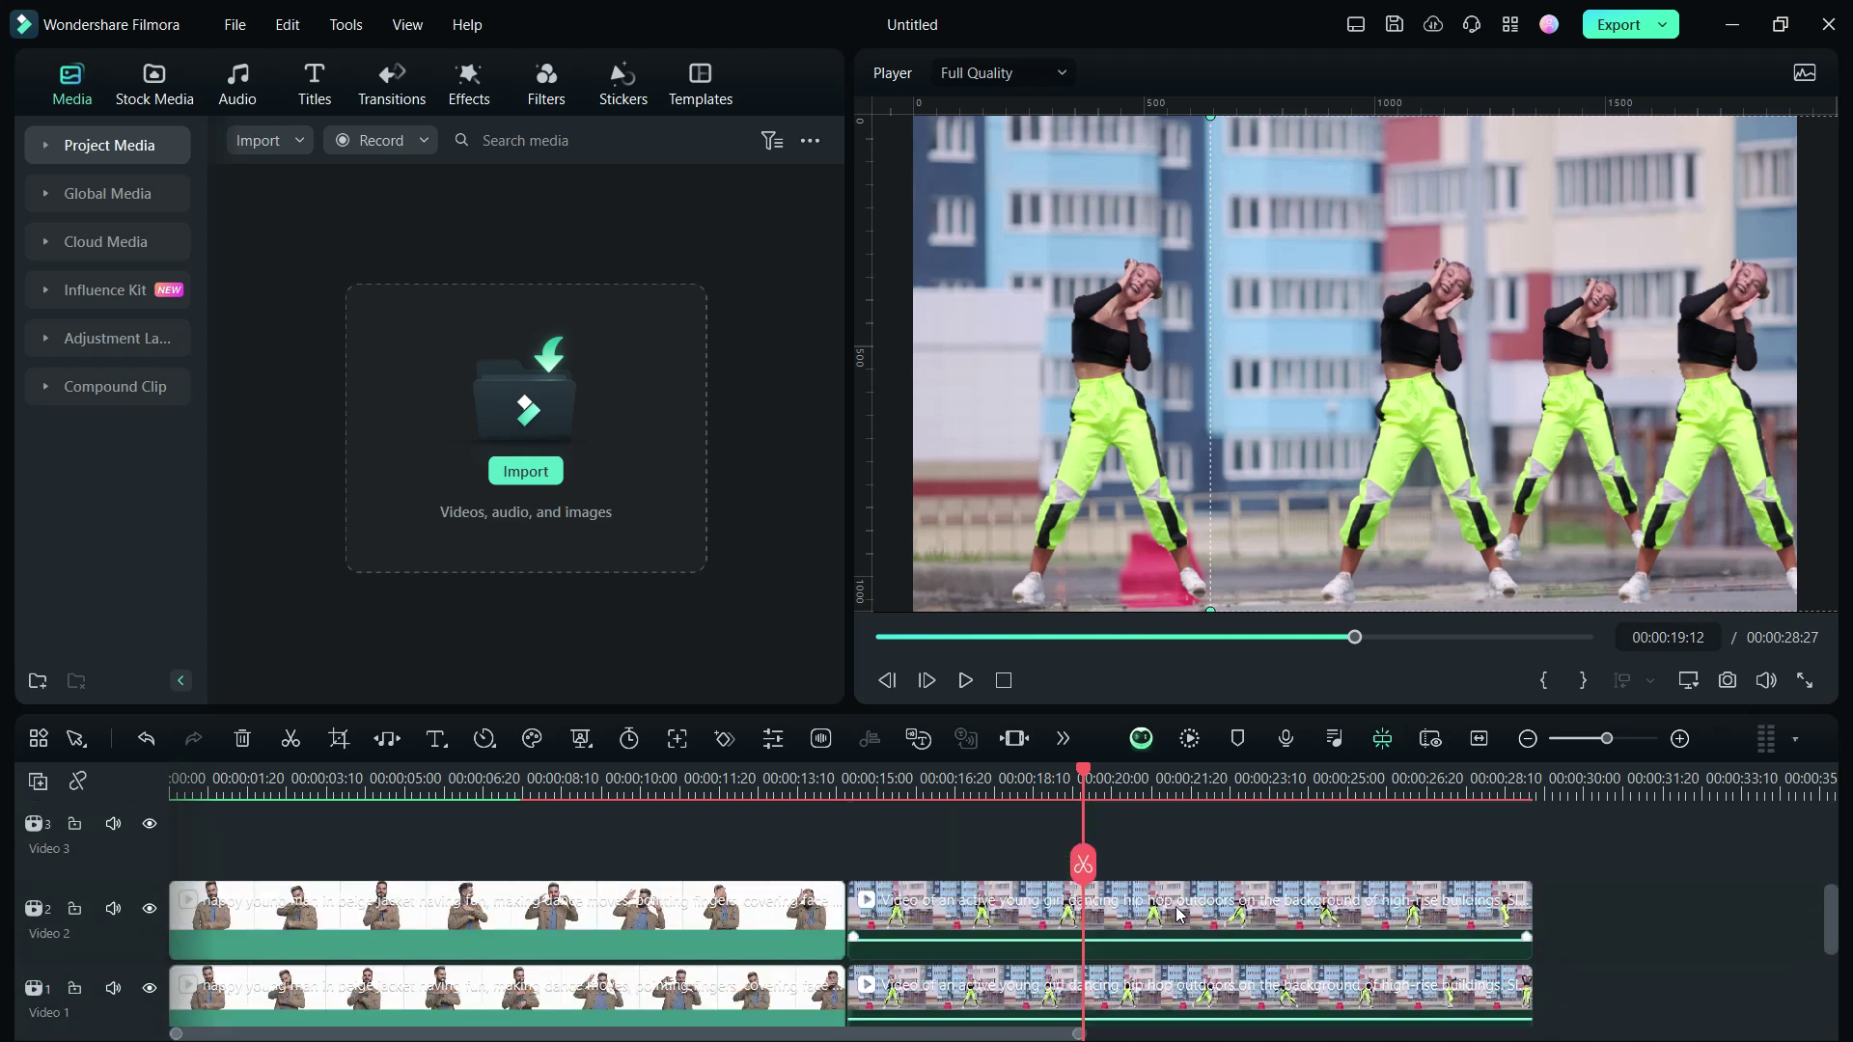
drag(1181, 915, 1213, 888)
Step: Preview the five dancers and slow the Video 6 dancer clip to 0.5x
click(965, 681)
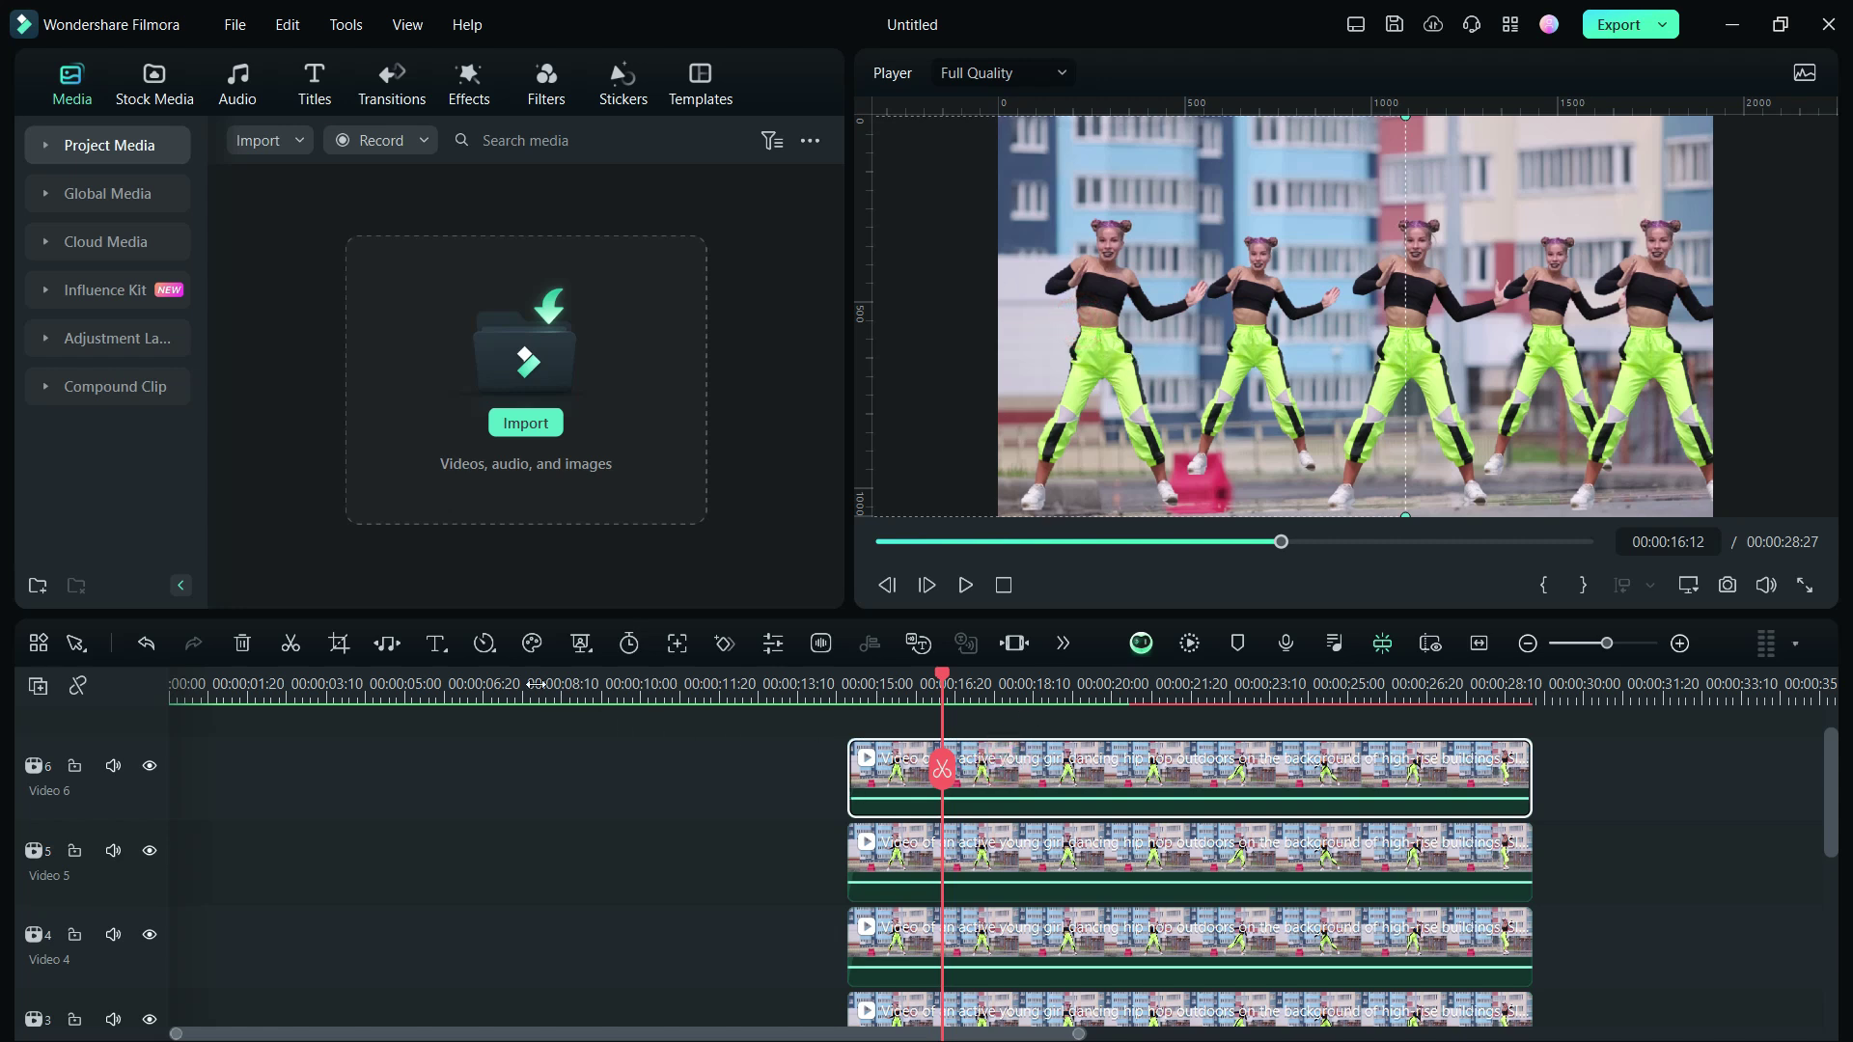
click(484, 644)
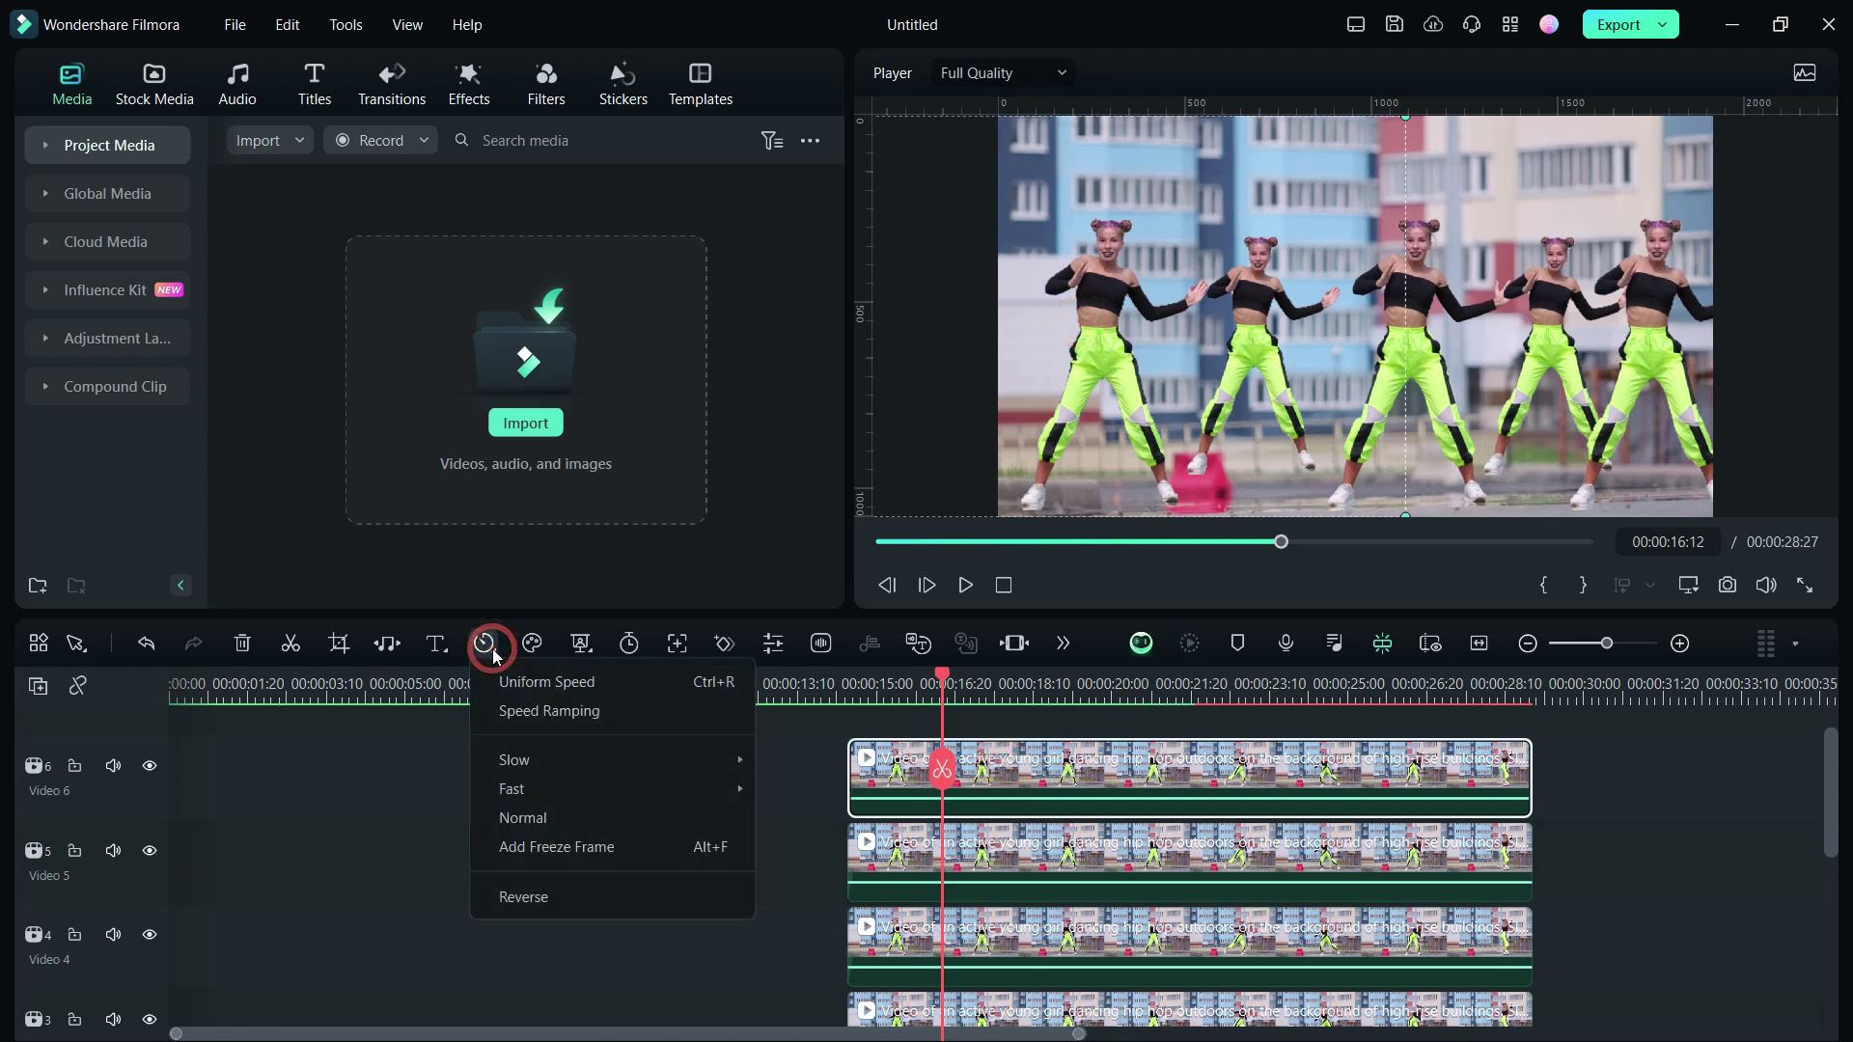
mouse_move(521, 762)
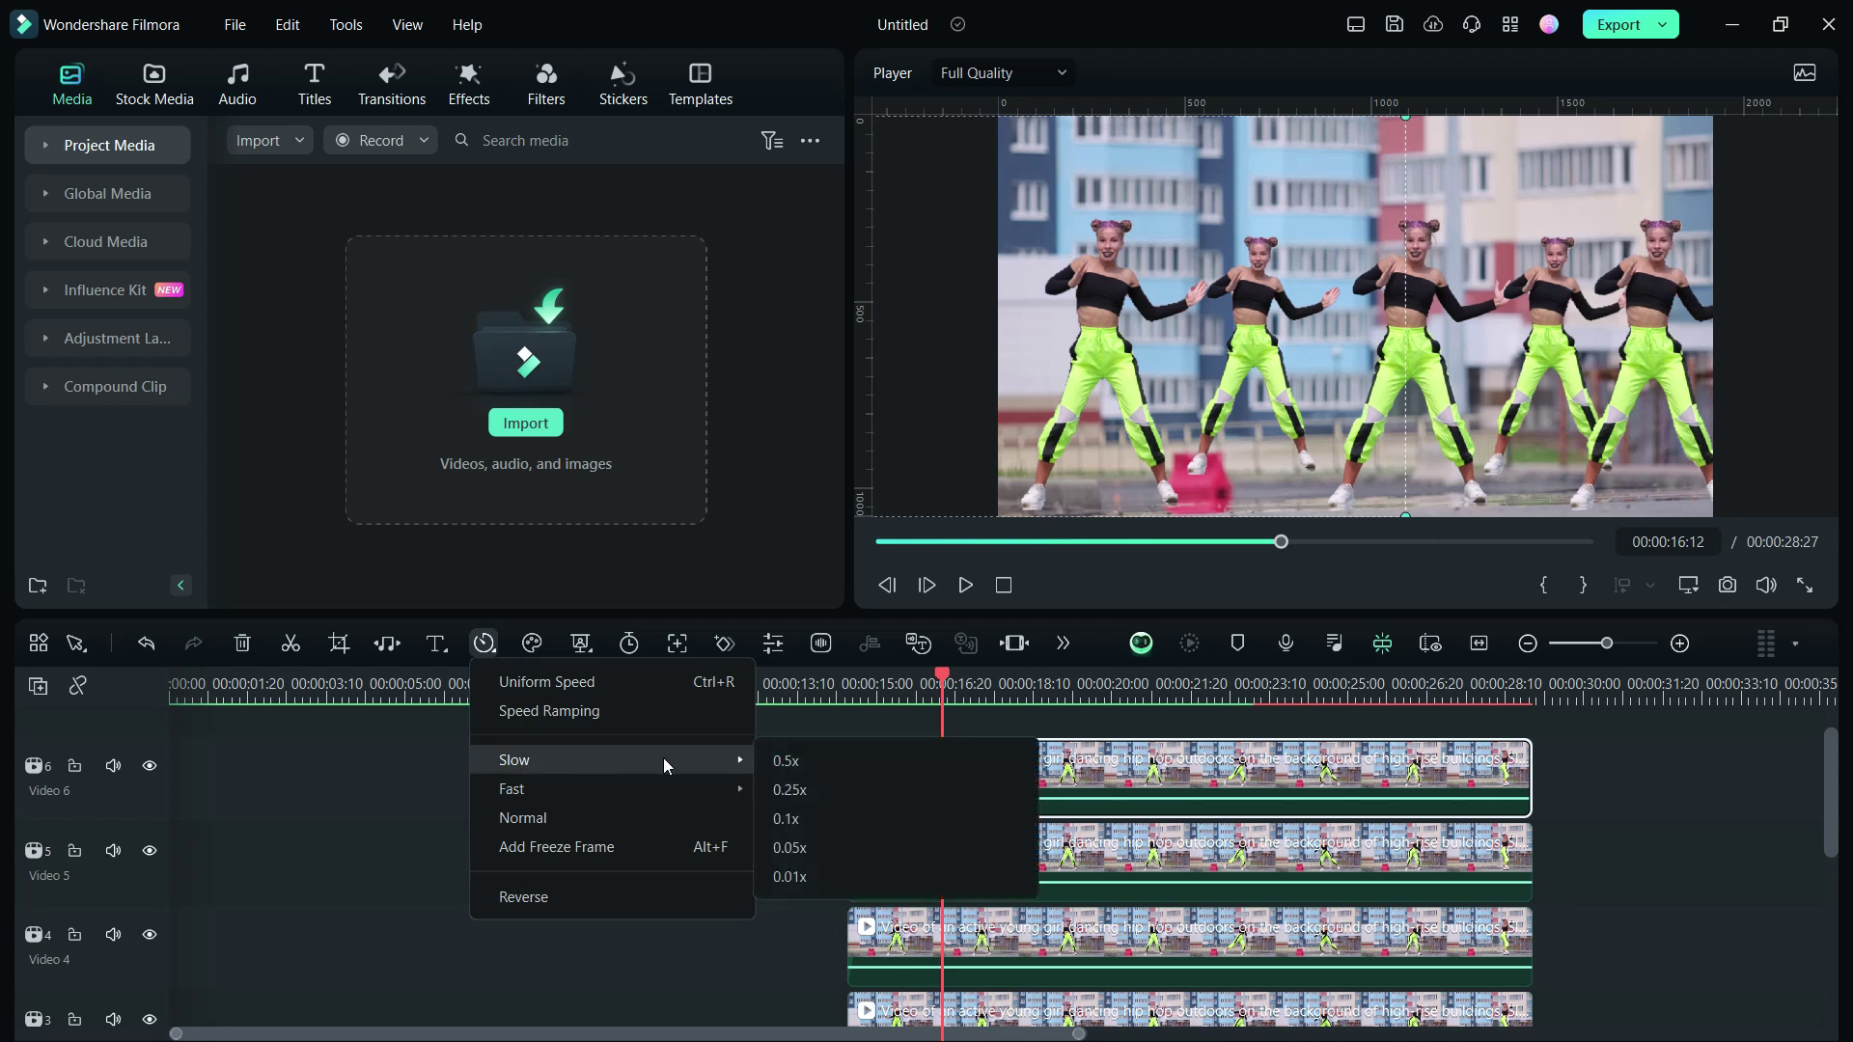
click(792, 764)
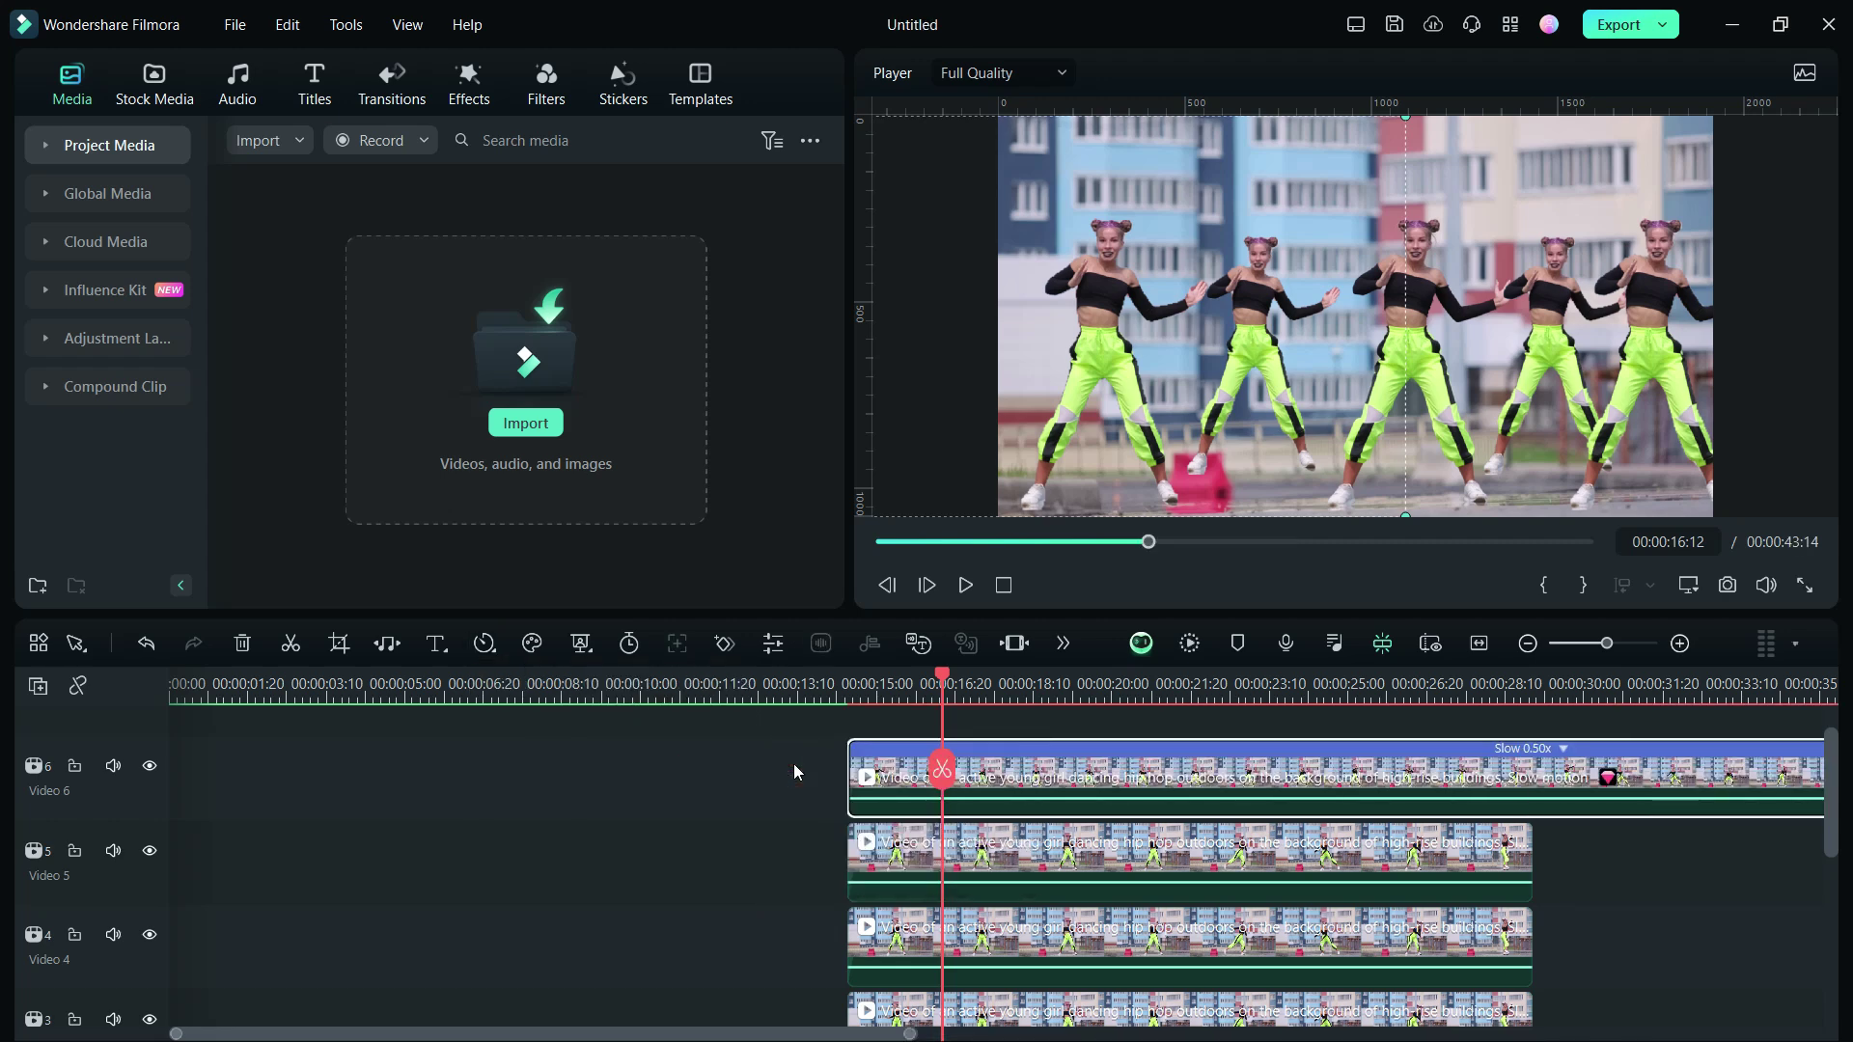
Step: Speed the Video 5 dancer clip to 2x and lengthen it to about 27:22
click(1085, 856)
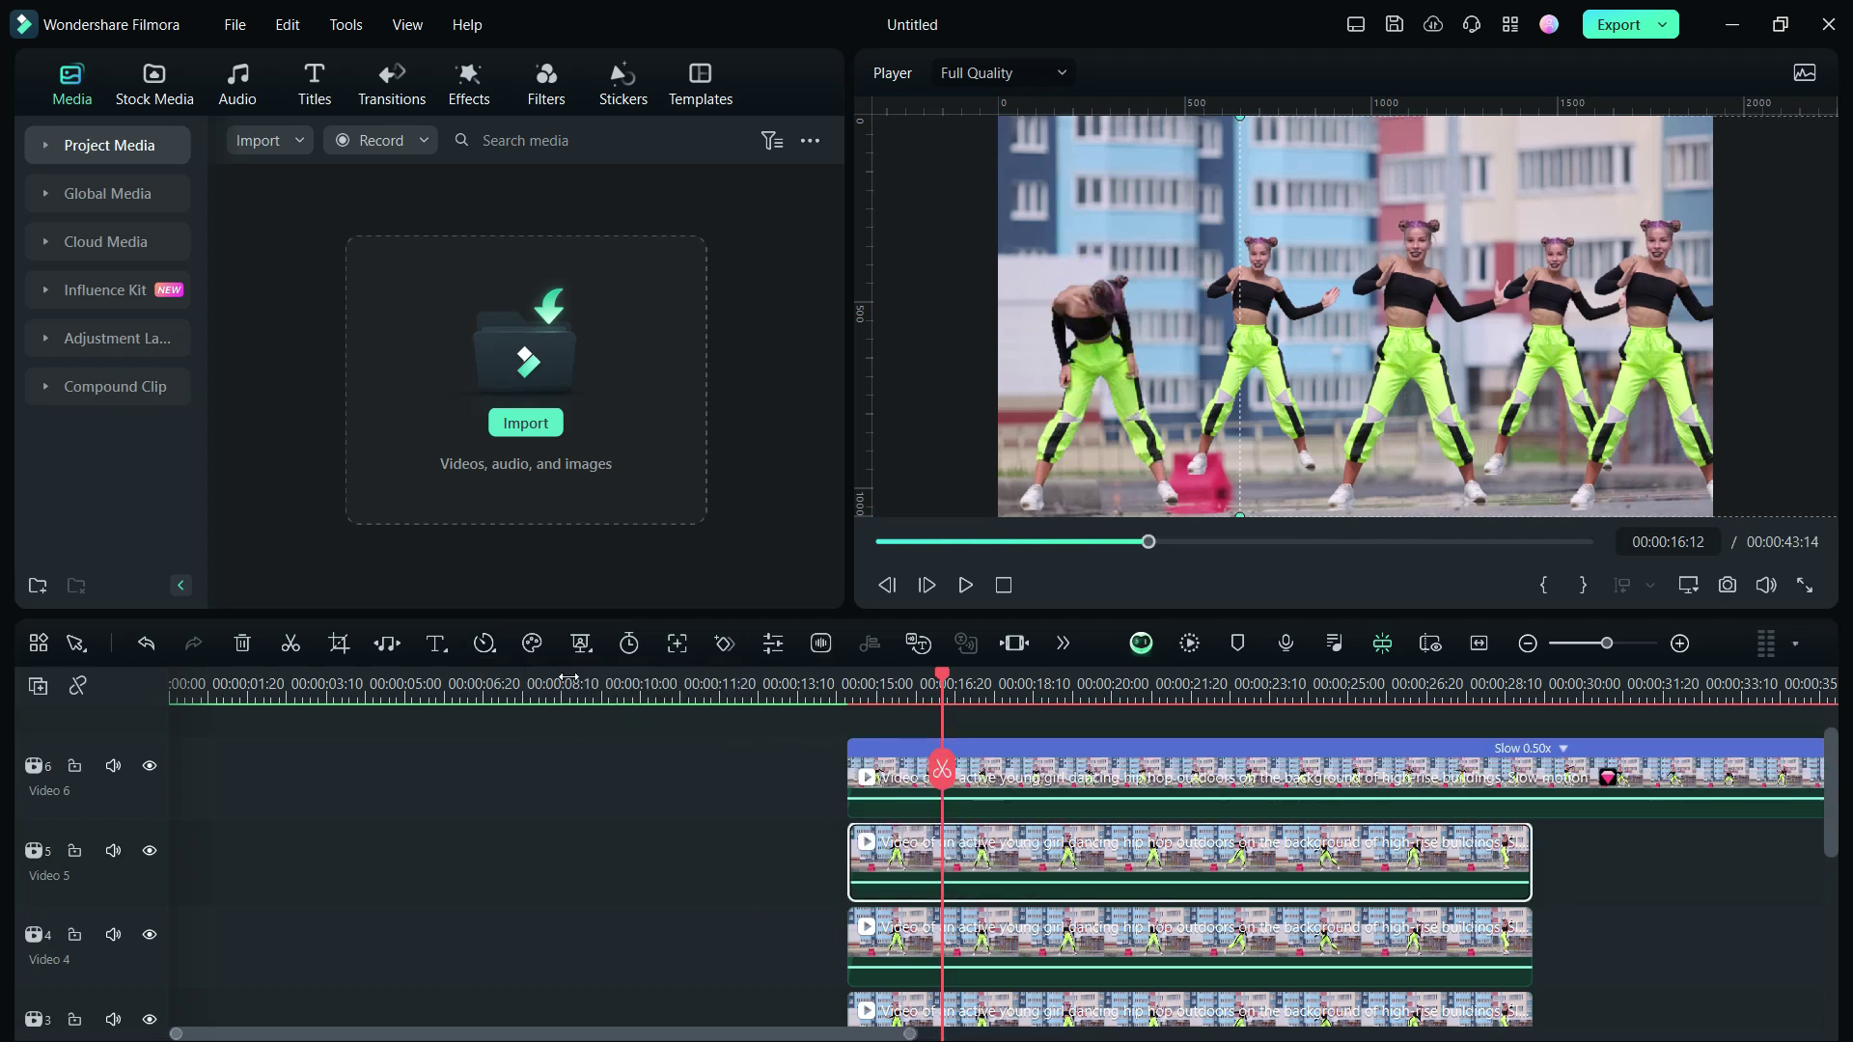
mouse_move(513, 789)
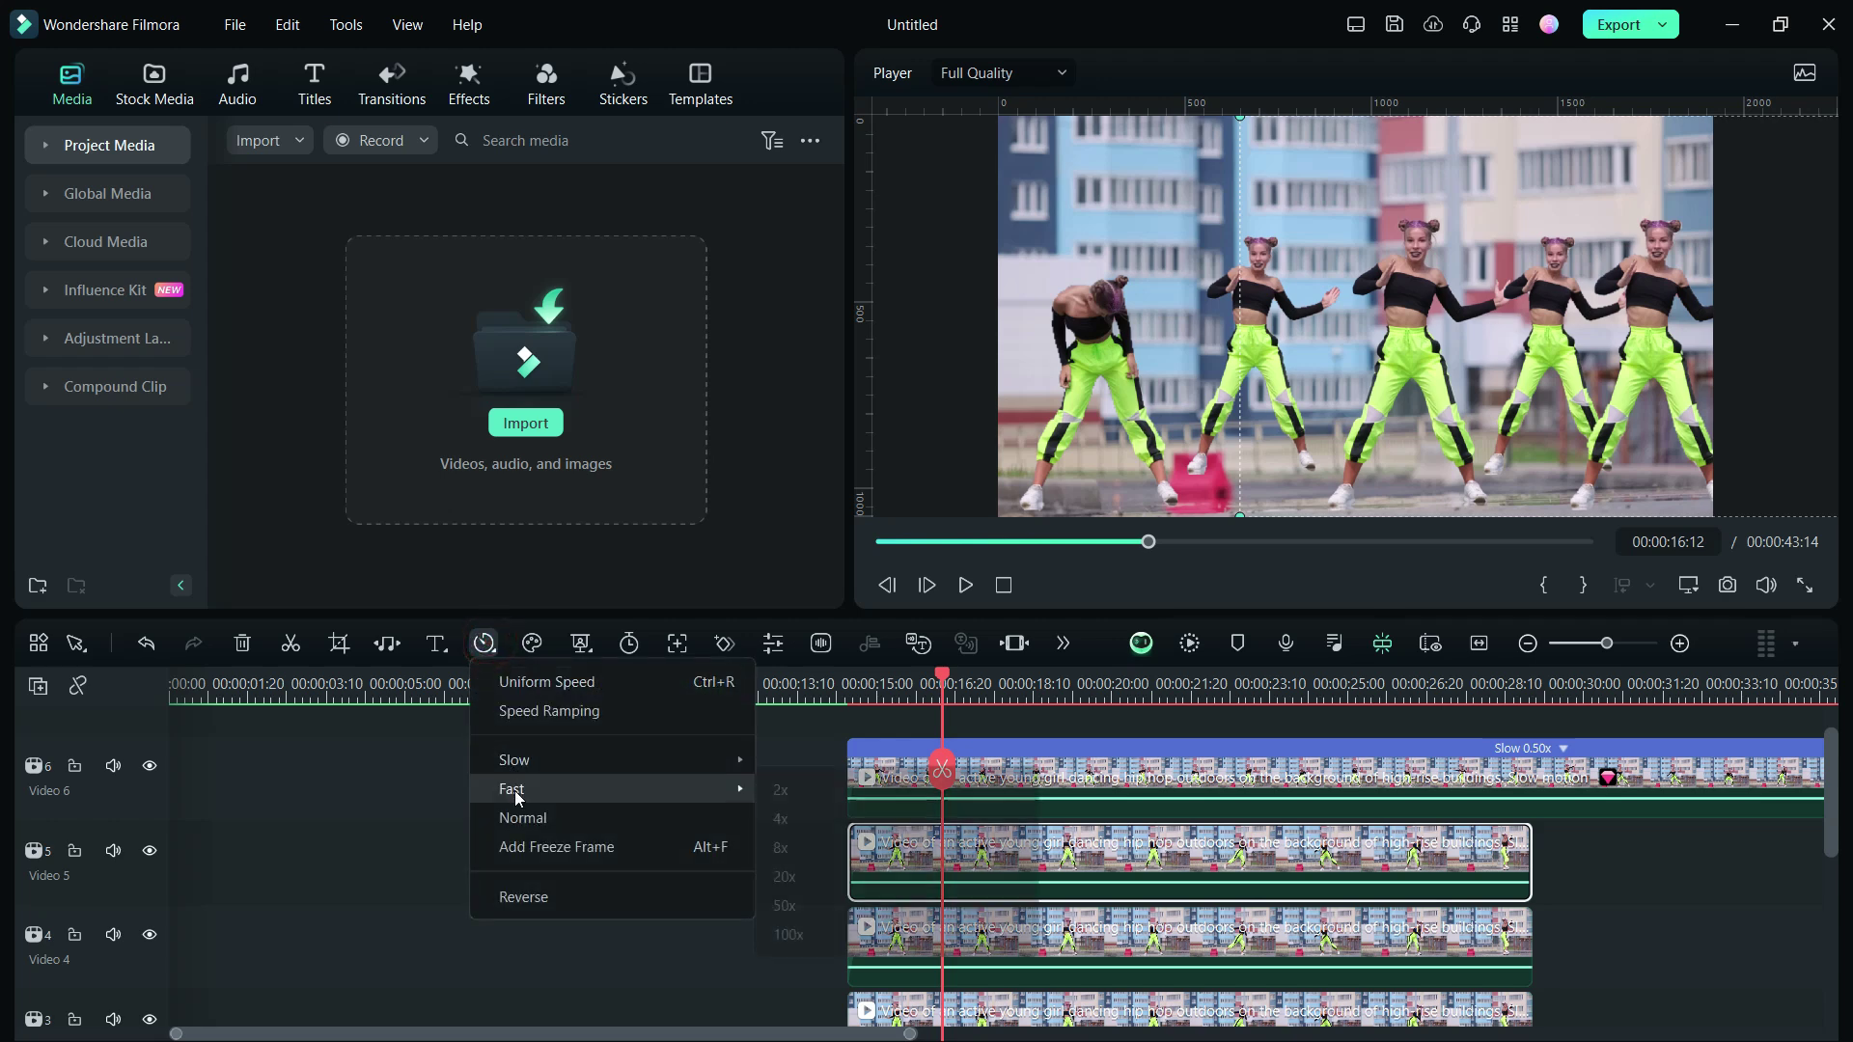
click(790, 788)
drag(1191, 850, 1487, 848)
Step: Reverse the Video 4 dancer clip
click(1062, 937)
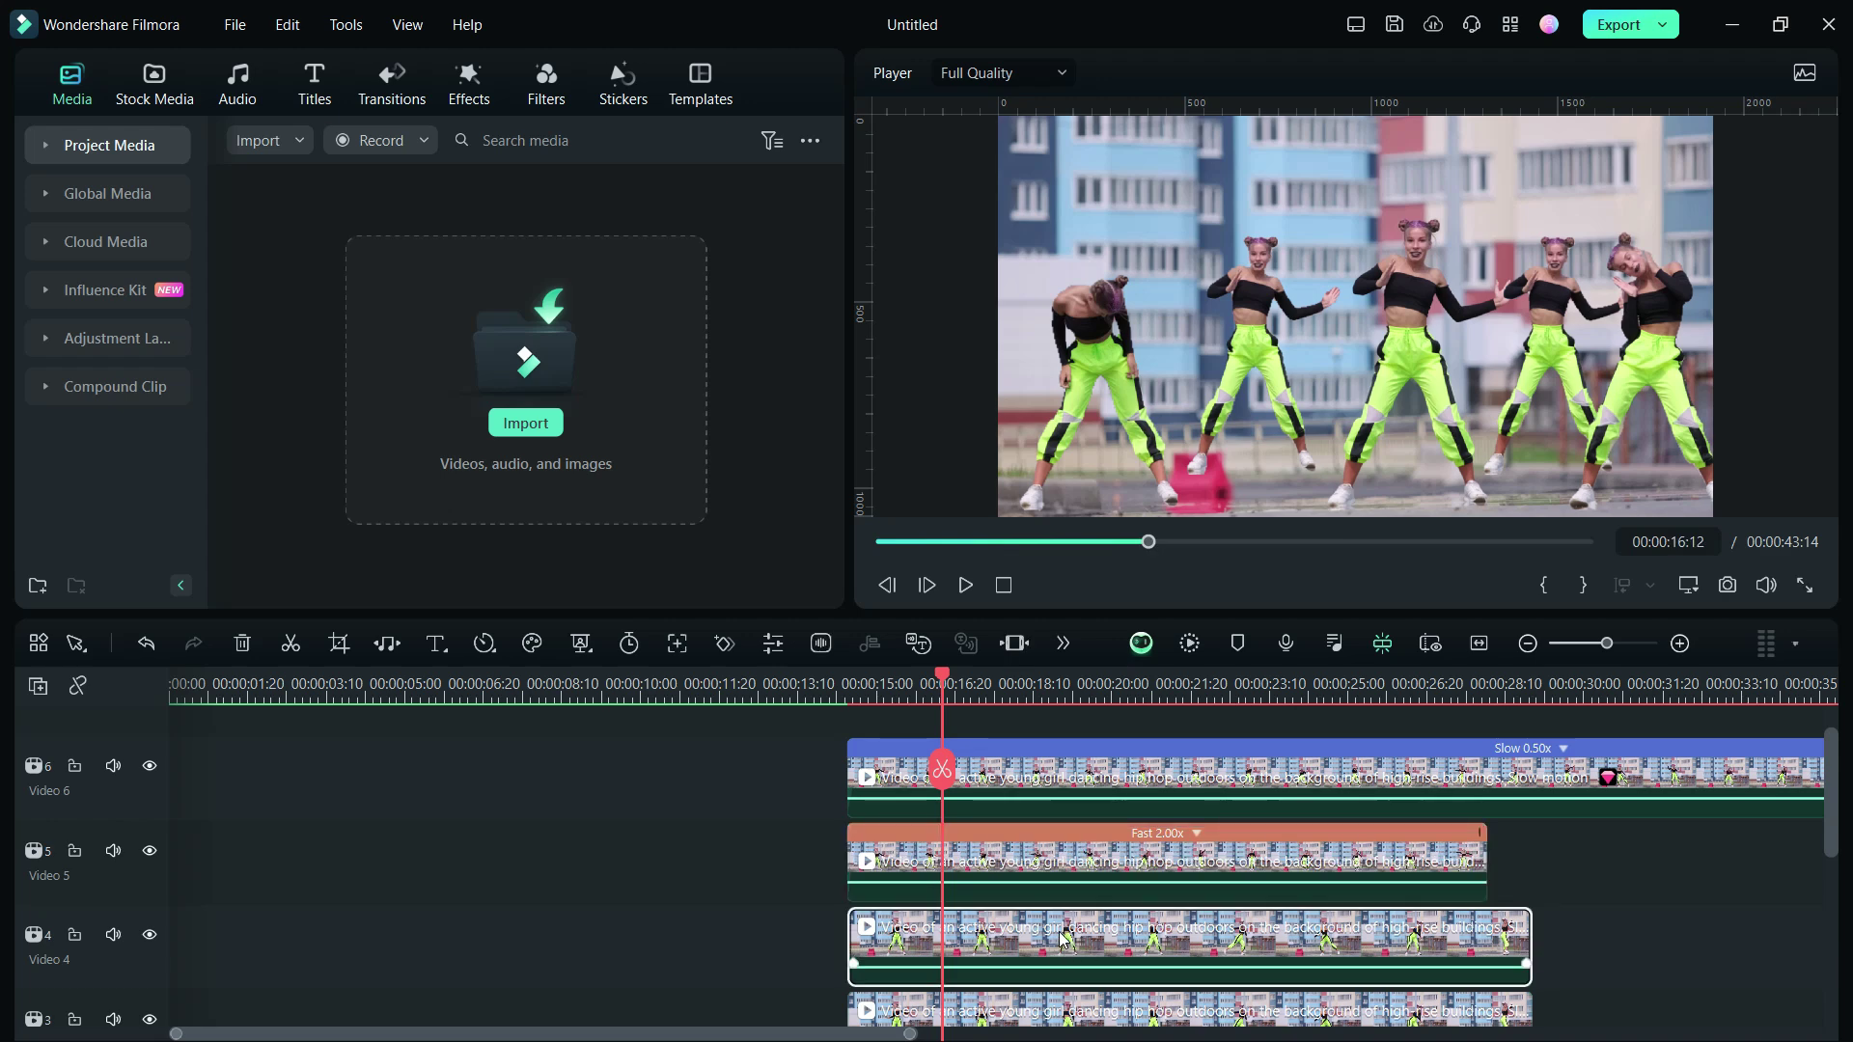
click(495, 652)
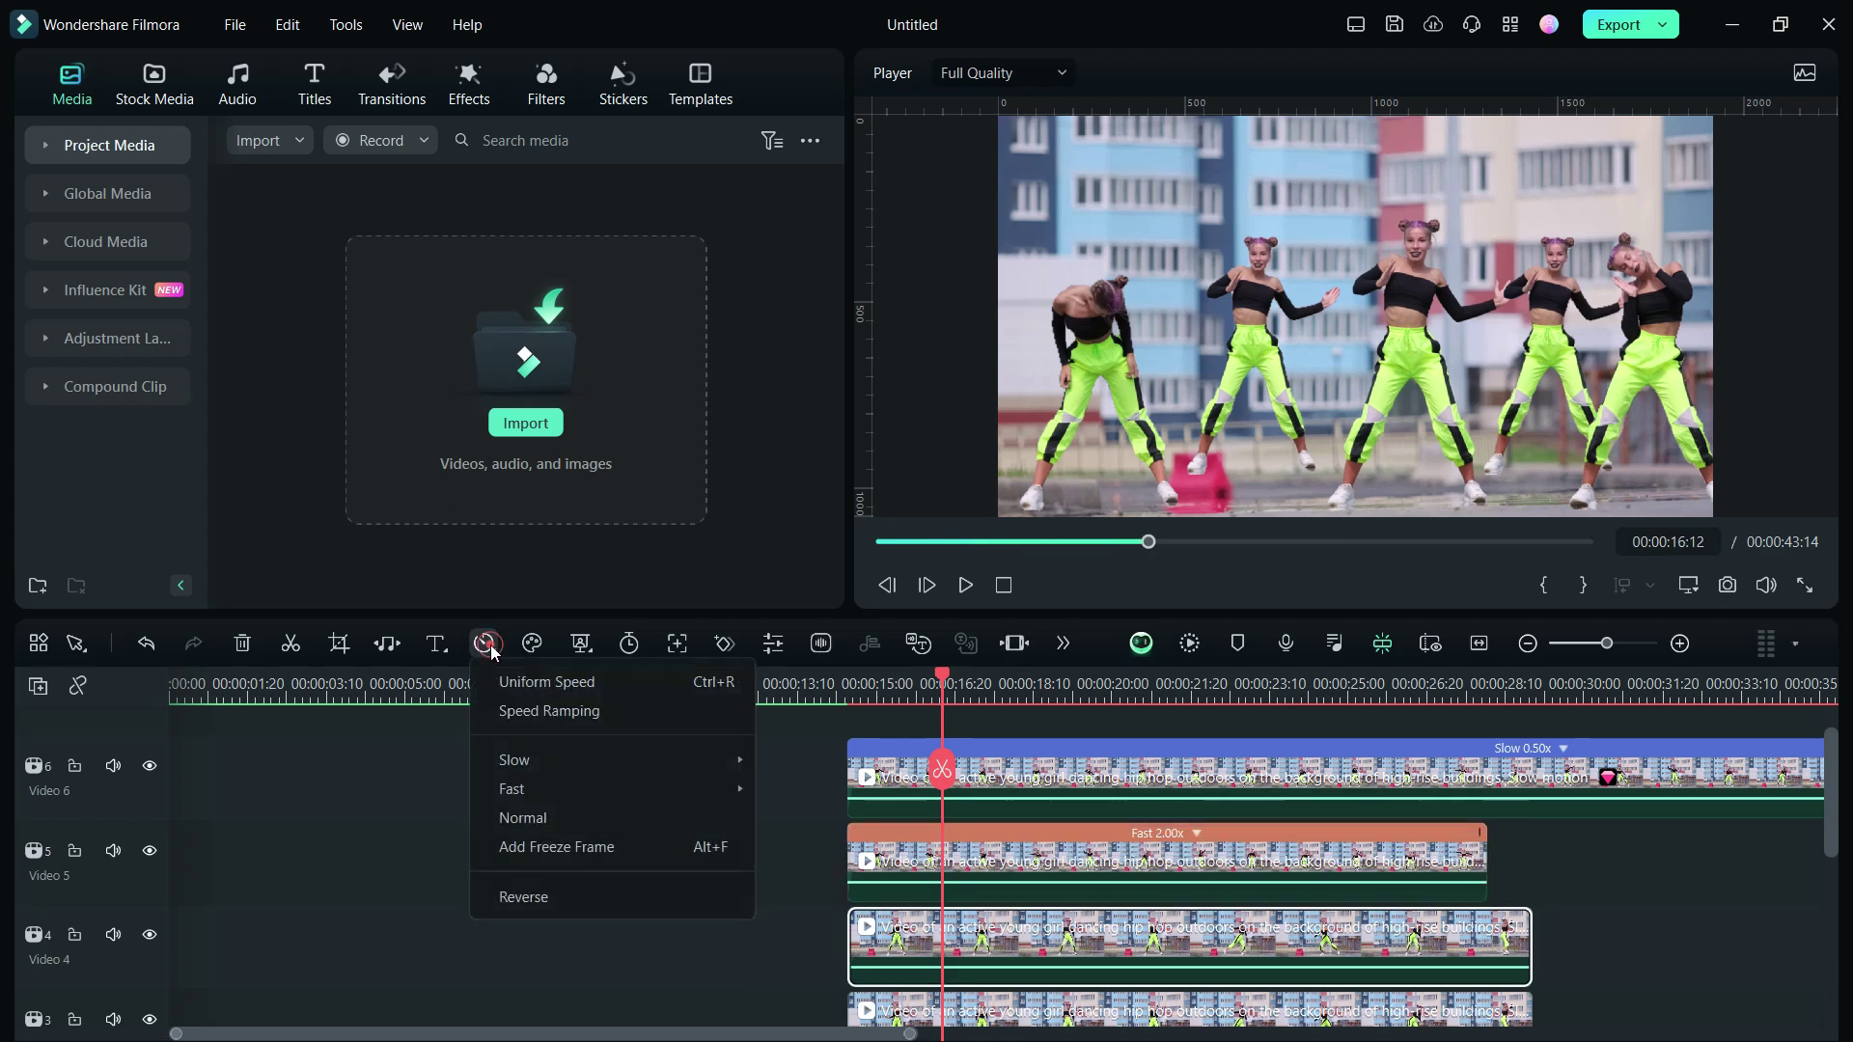
click(523, 901)
scroll(772, 917, down, 1)
drag(1079, 919, 824, 918)
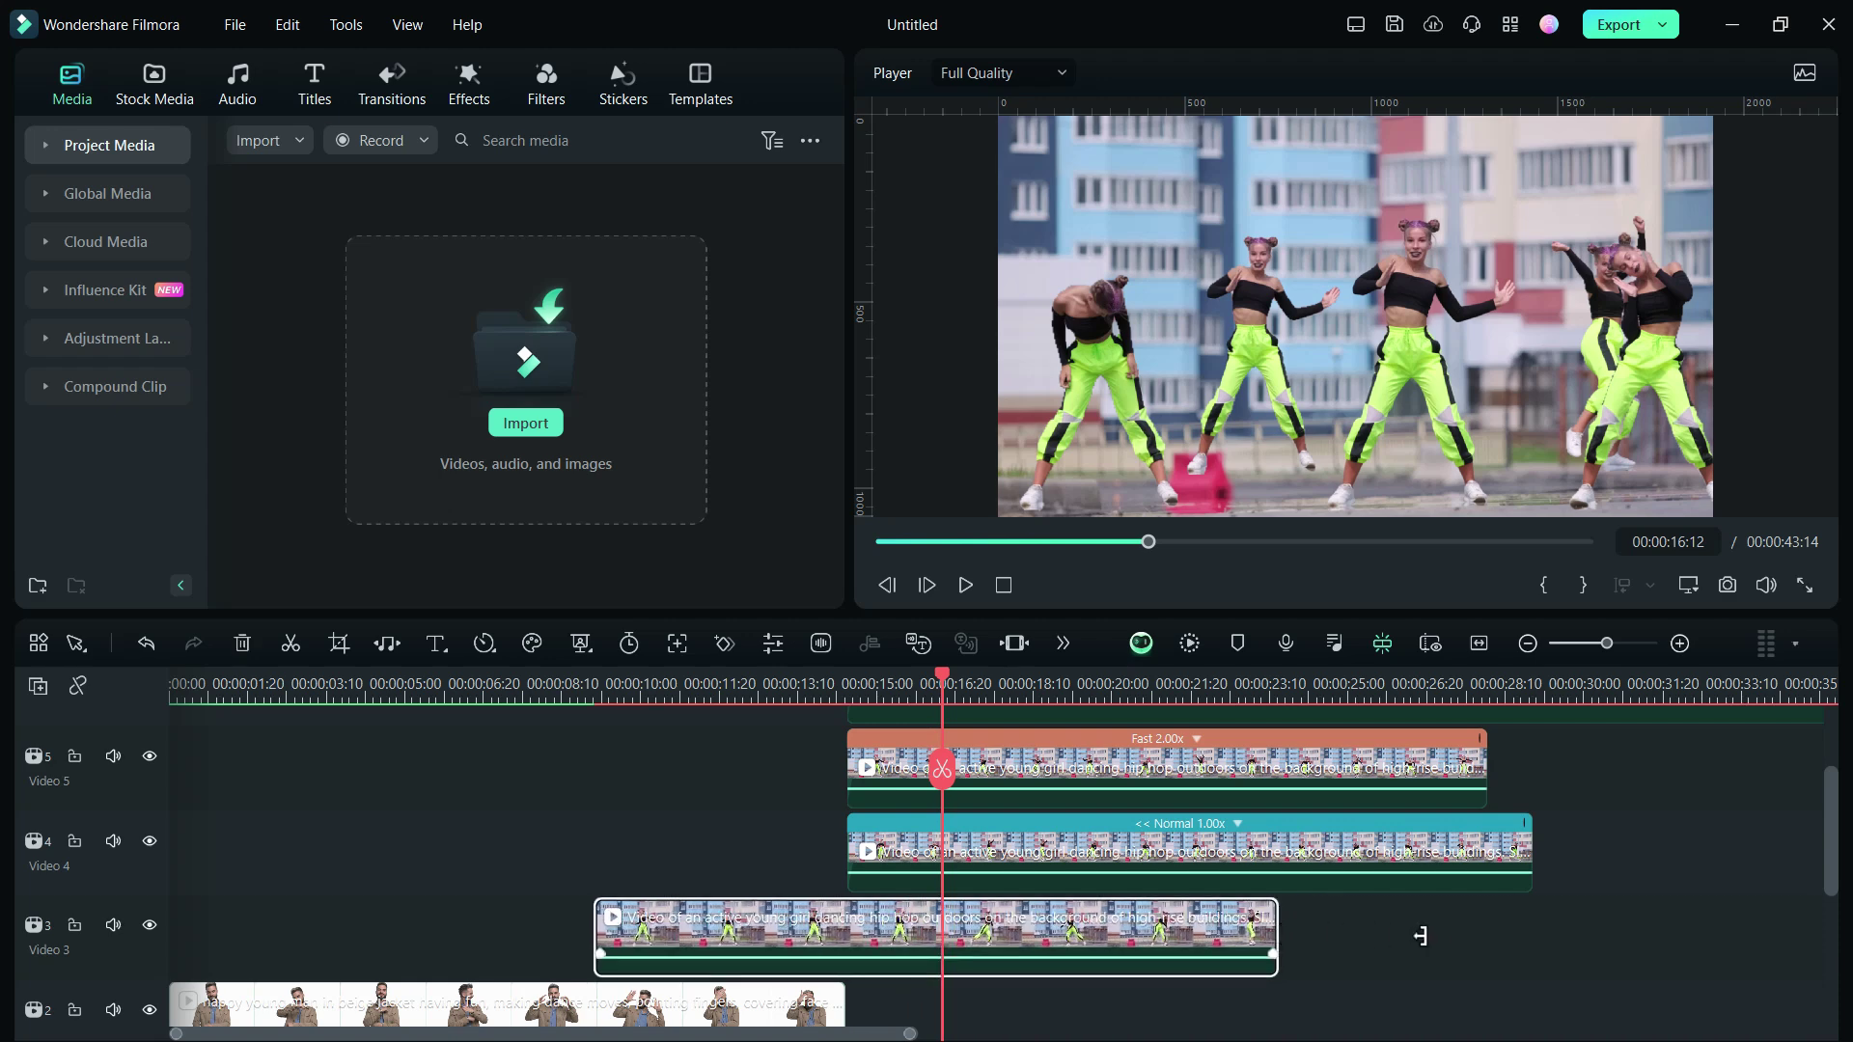
Step: Stretch and trim the Video 3 dancer clip, then reverse the man clips at 1.20x
drag(1420, 936, 1531, 941)
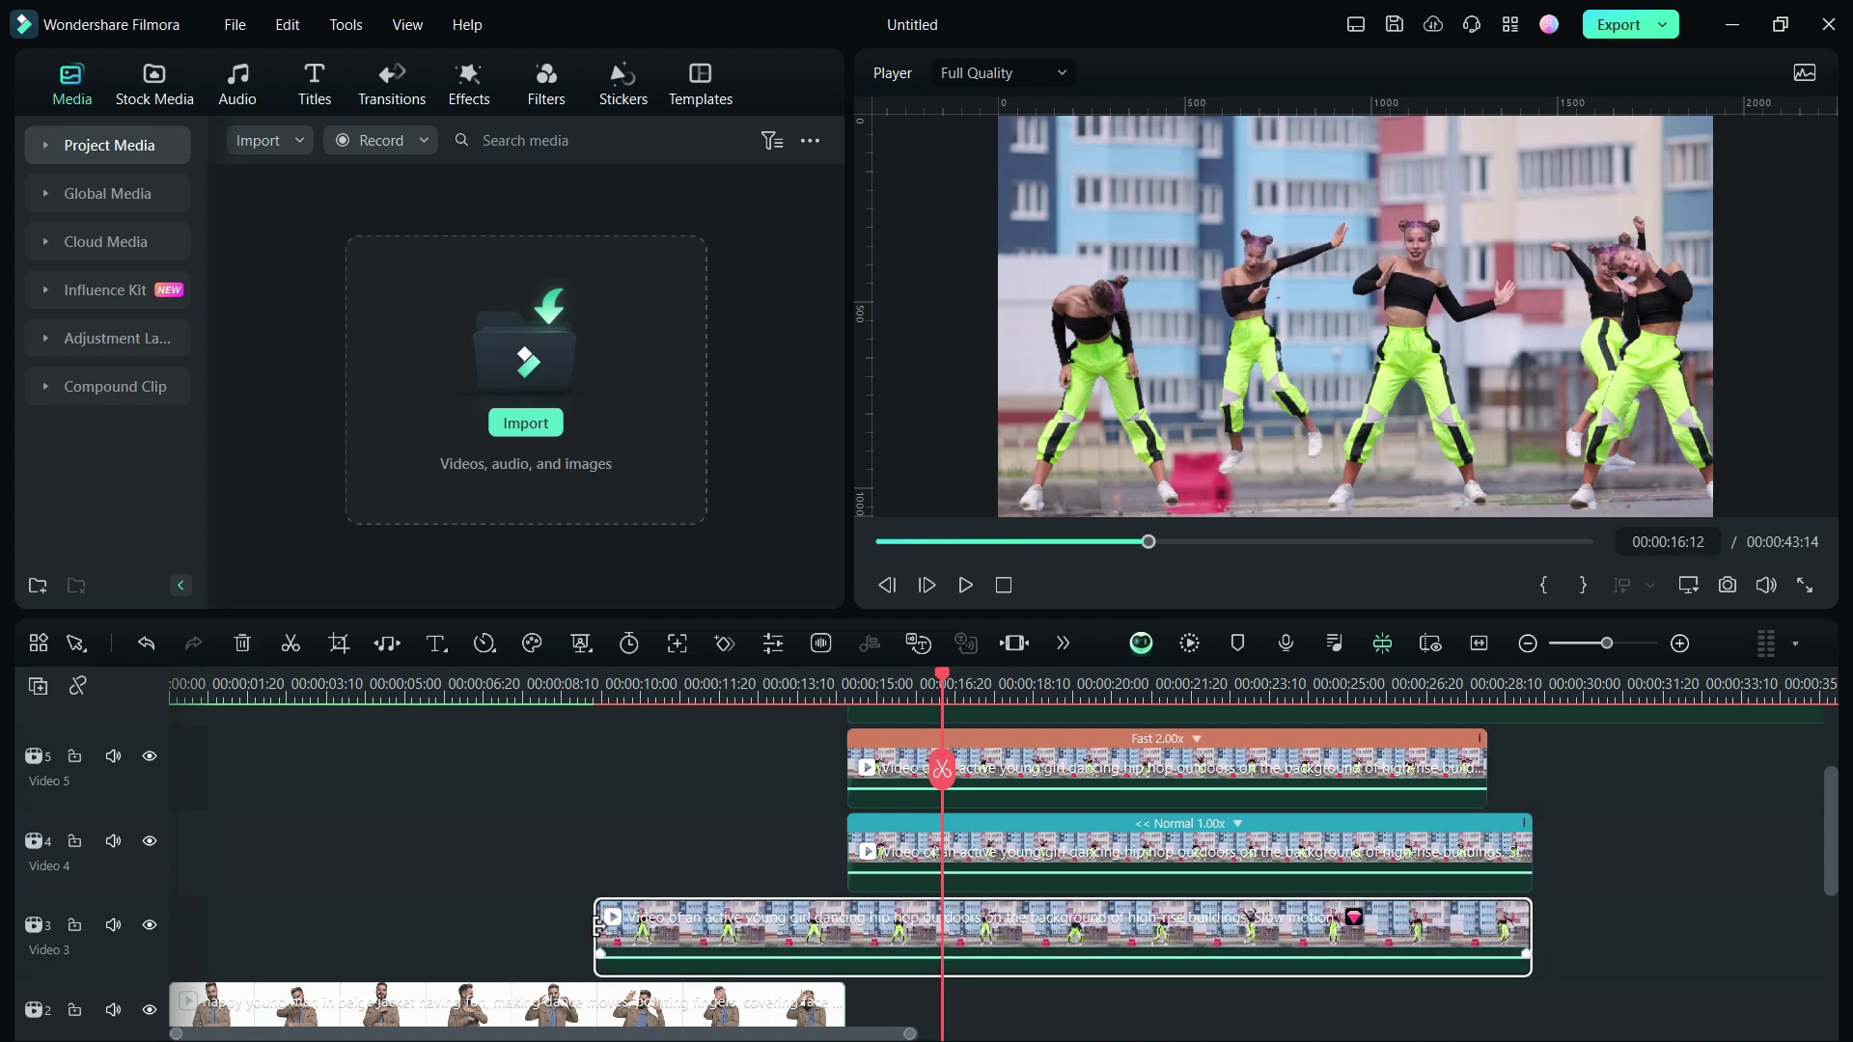
drag(766, 933, 848, 941)
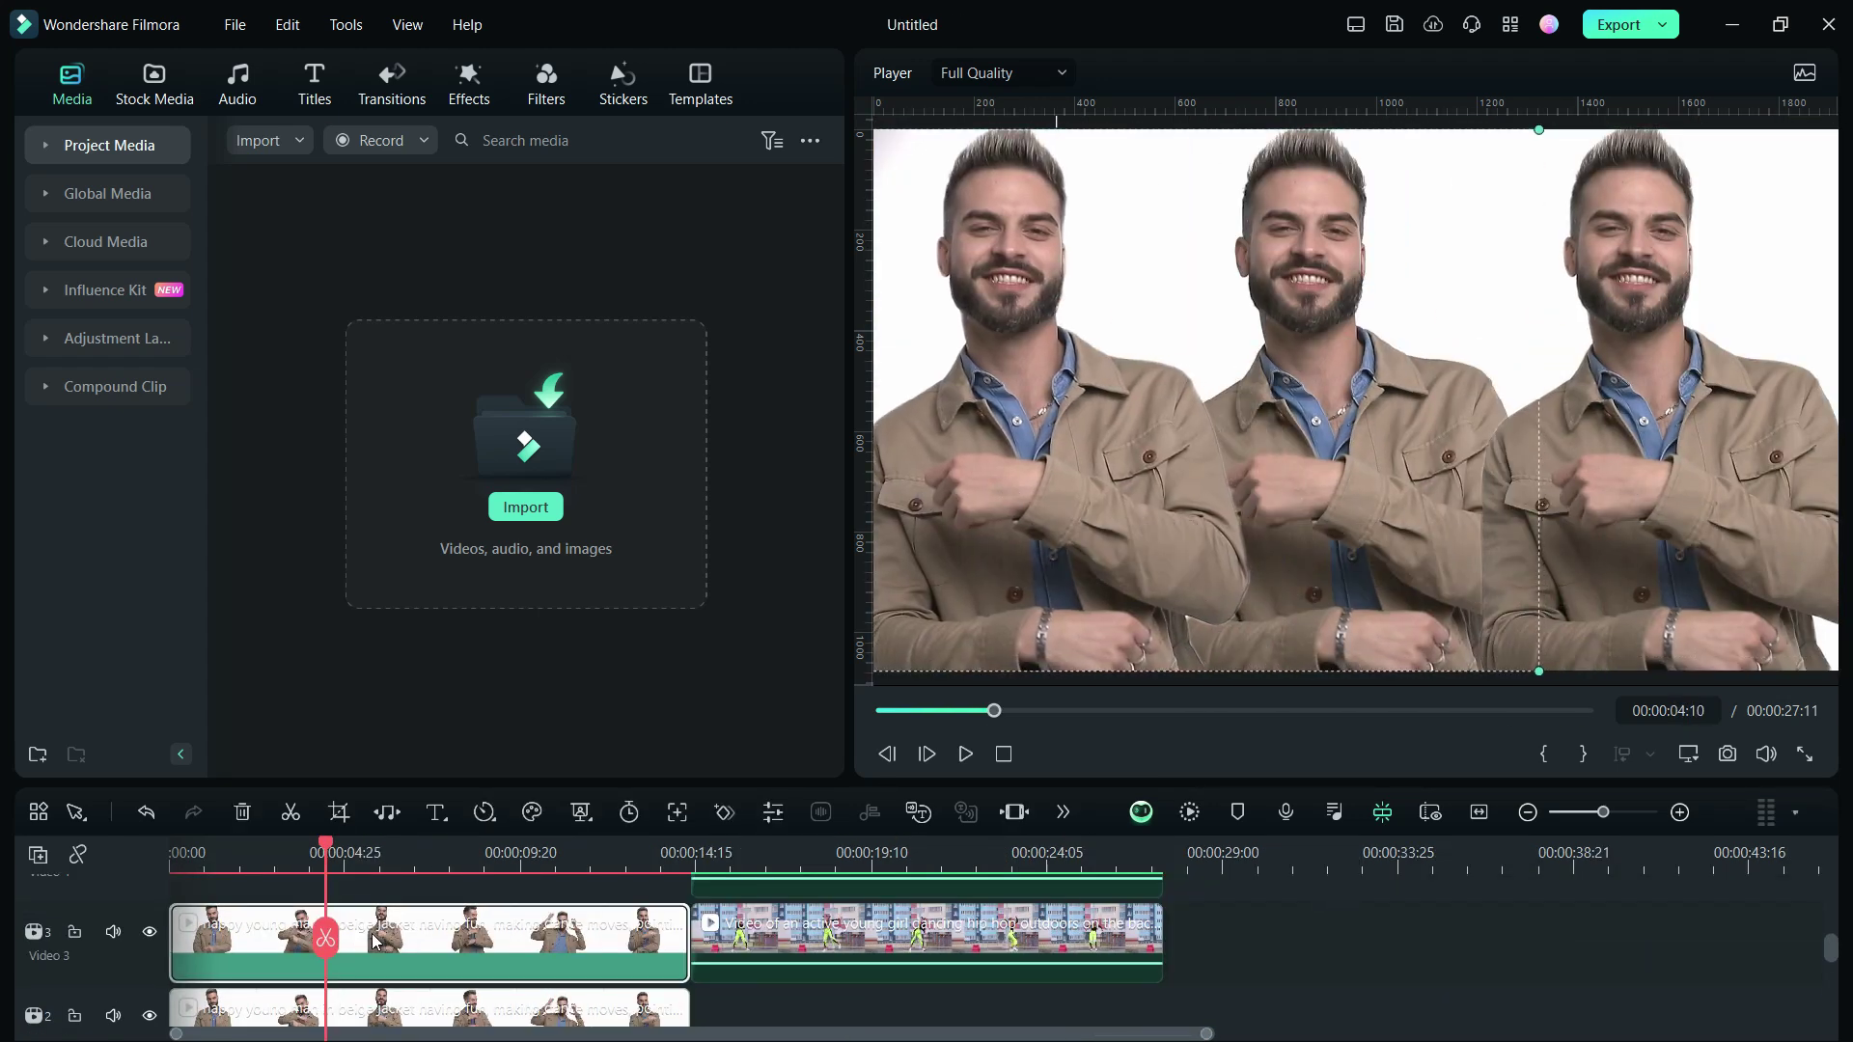
click(483, 812)
click(528, 775)
drag(688, 917, 601, 907)
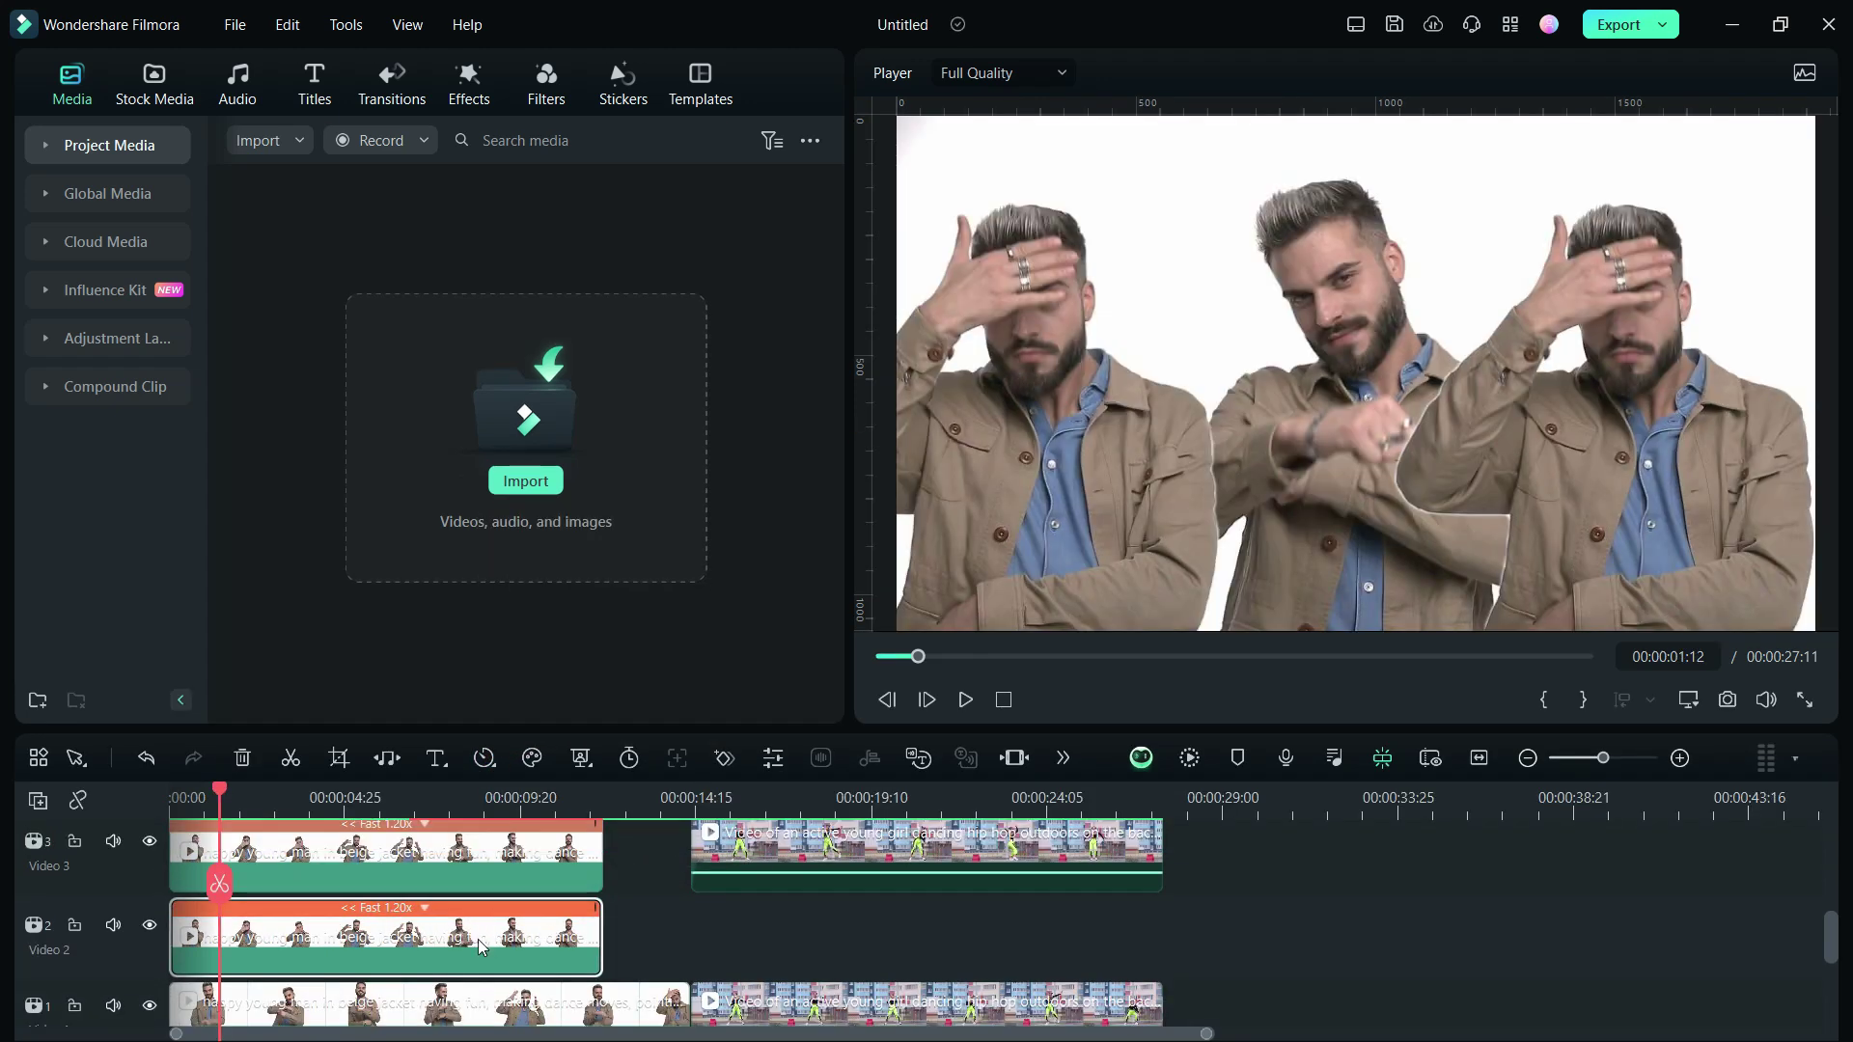
click(472, 87)
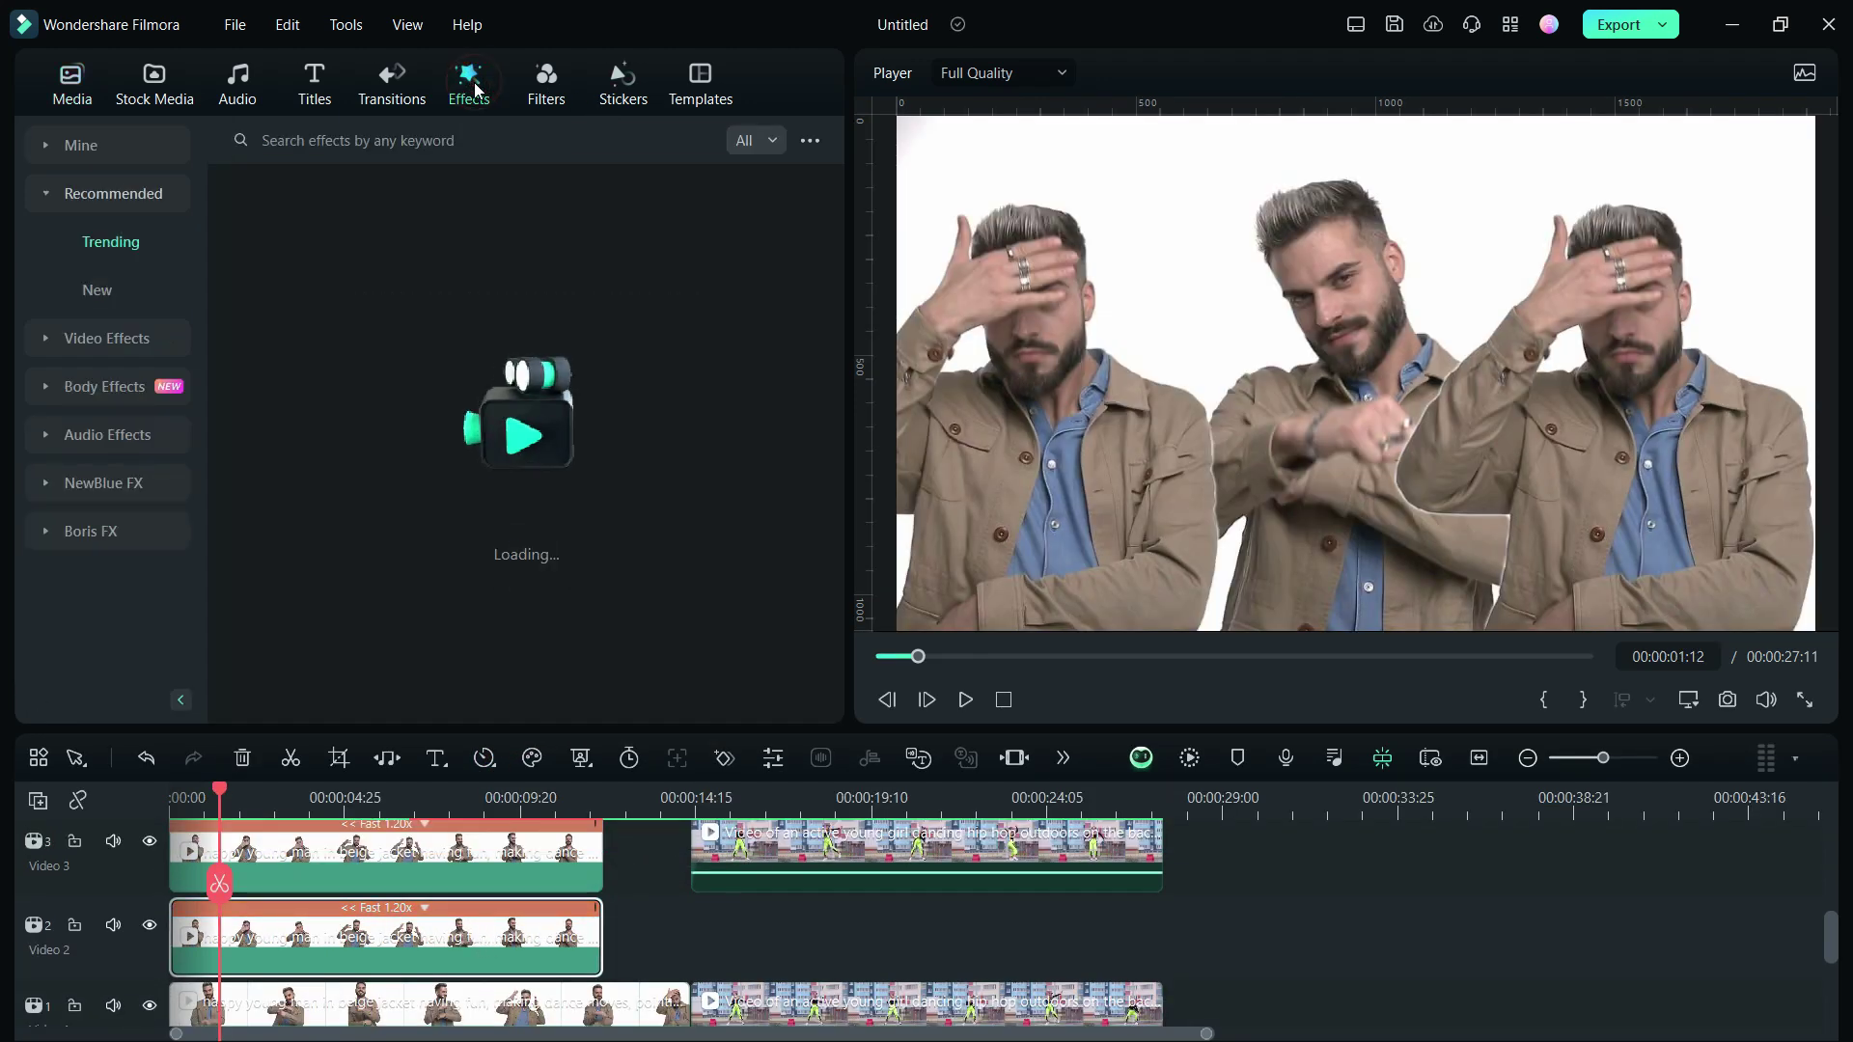
Step: Drag Clone to Right onto the bottom man clip, then add Neon Flow 2 and Neon Trailing 4 outlines
click(43, 386)
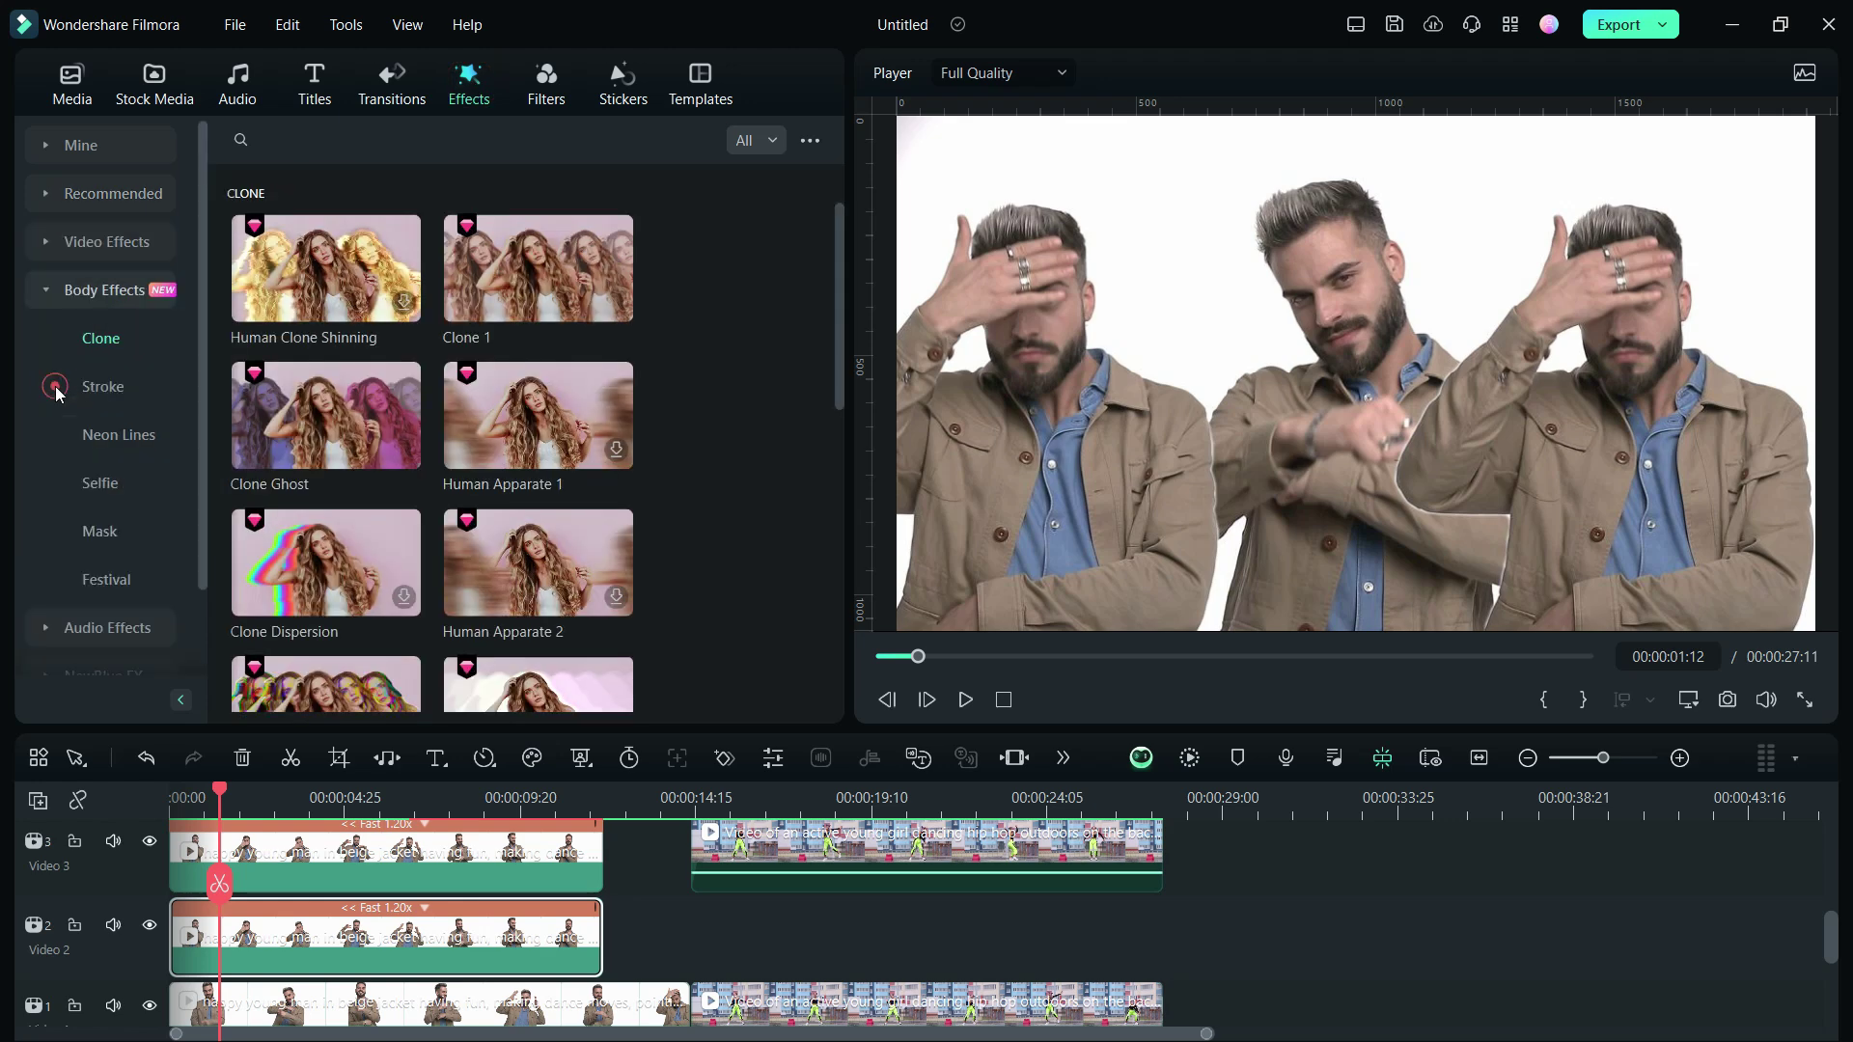
scroll(338, 533, down, 2)
mouse_move(339, 533)
mouse_down()
mouse_move(363, 627)
mouse_move(310, 938)
mouse_up()
drag(305, 1010, 305, 1010)
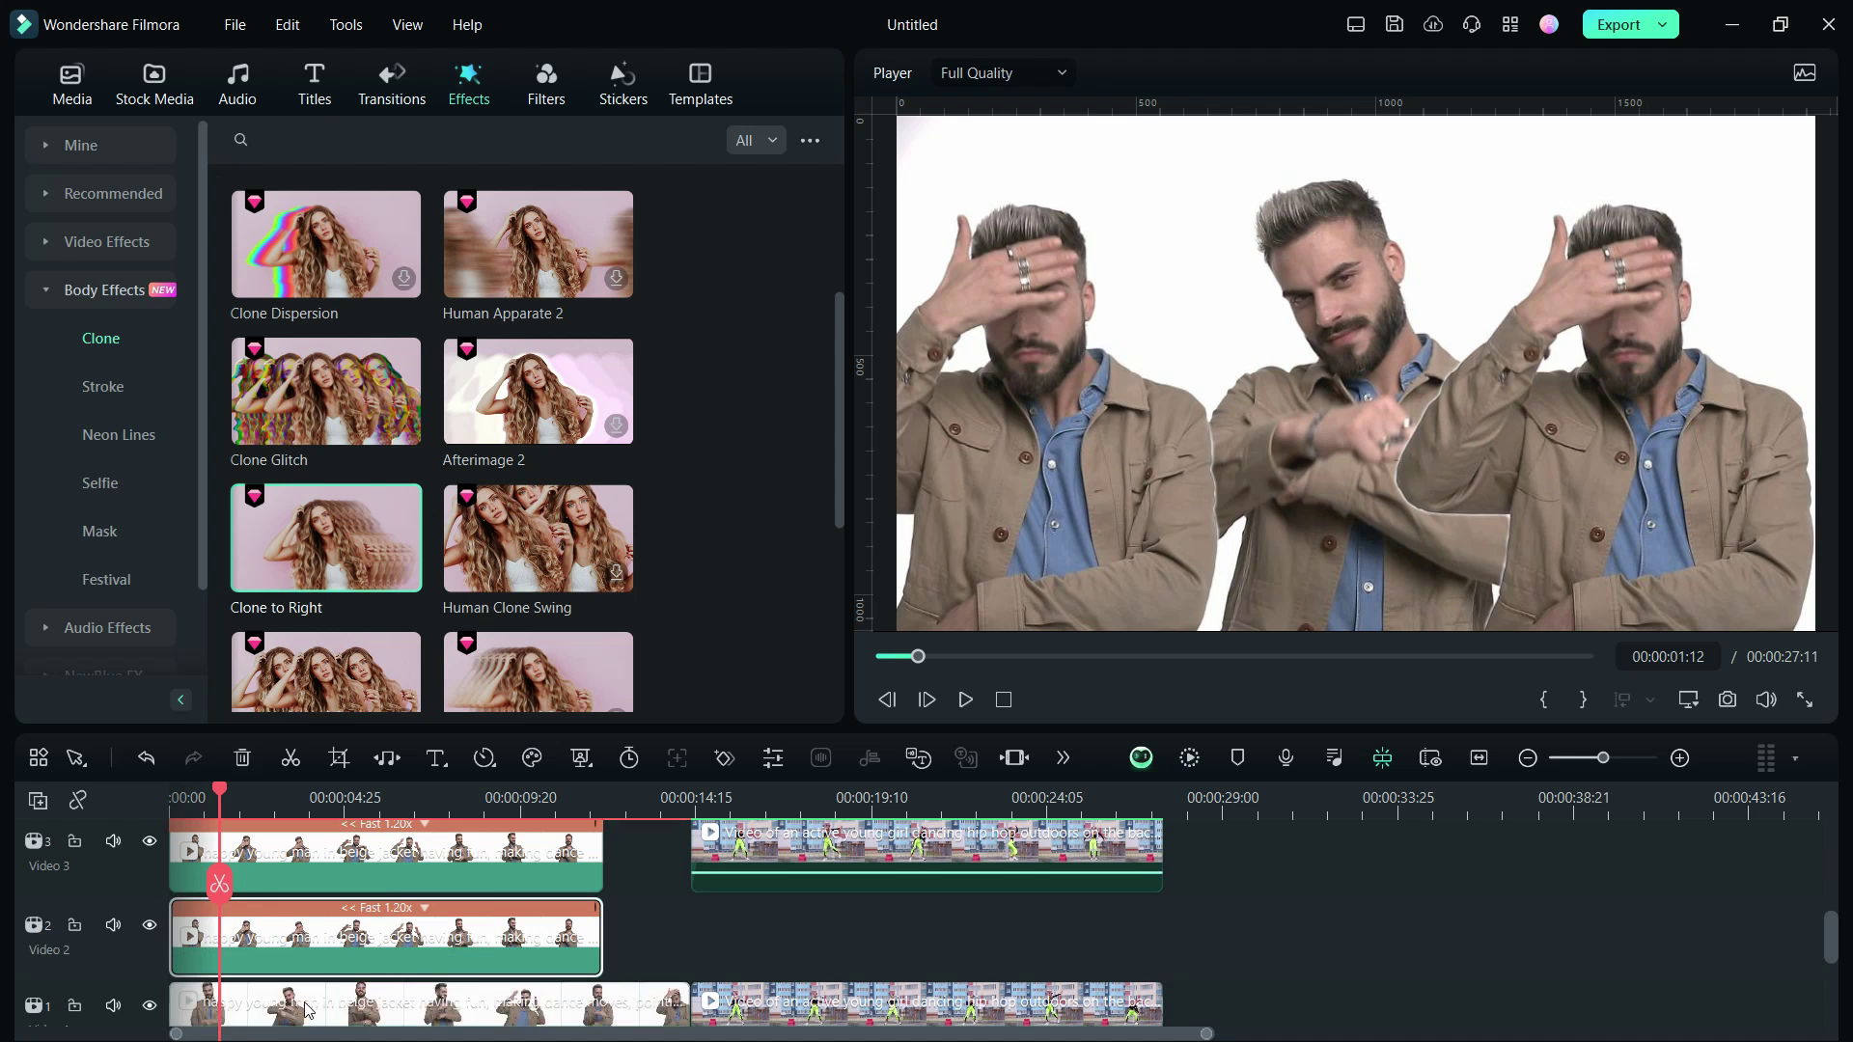
scroll(565, 440, down, 5)
drag(564, 435, 376, 961)
scroll(554, 415, up, 3)
drag(554, 417, 344, 916)
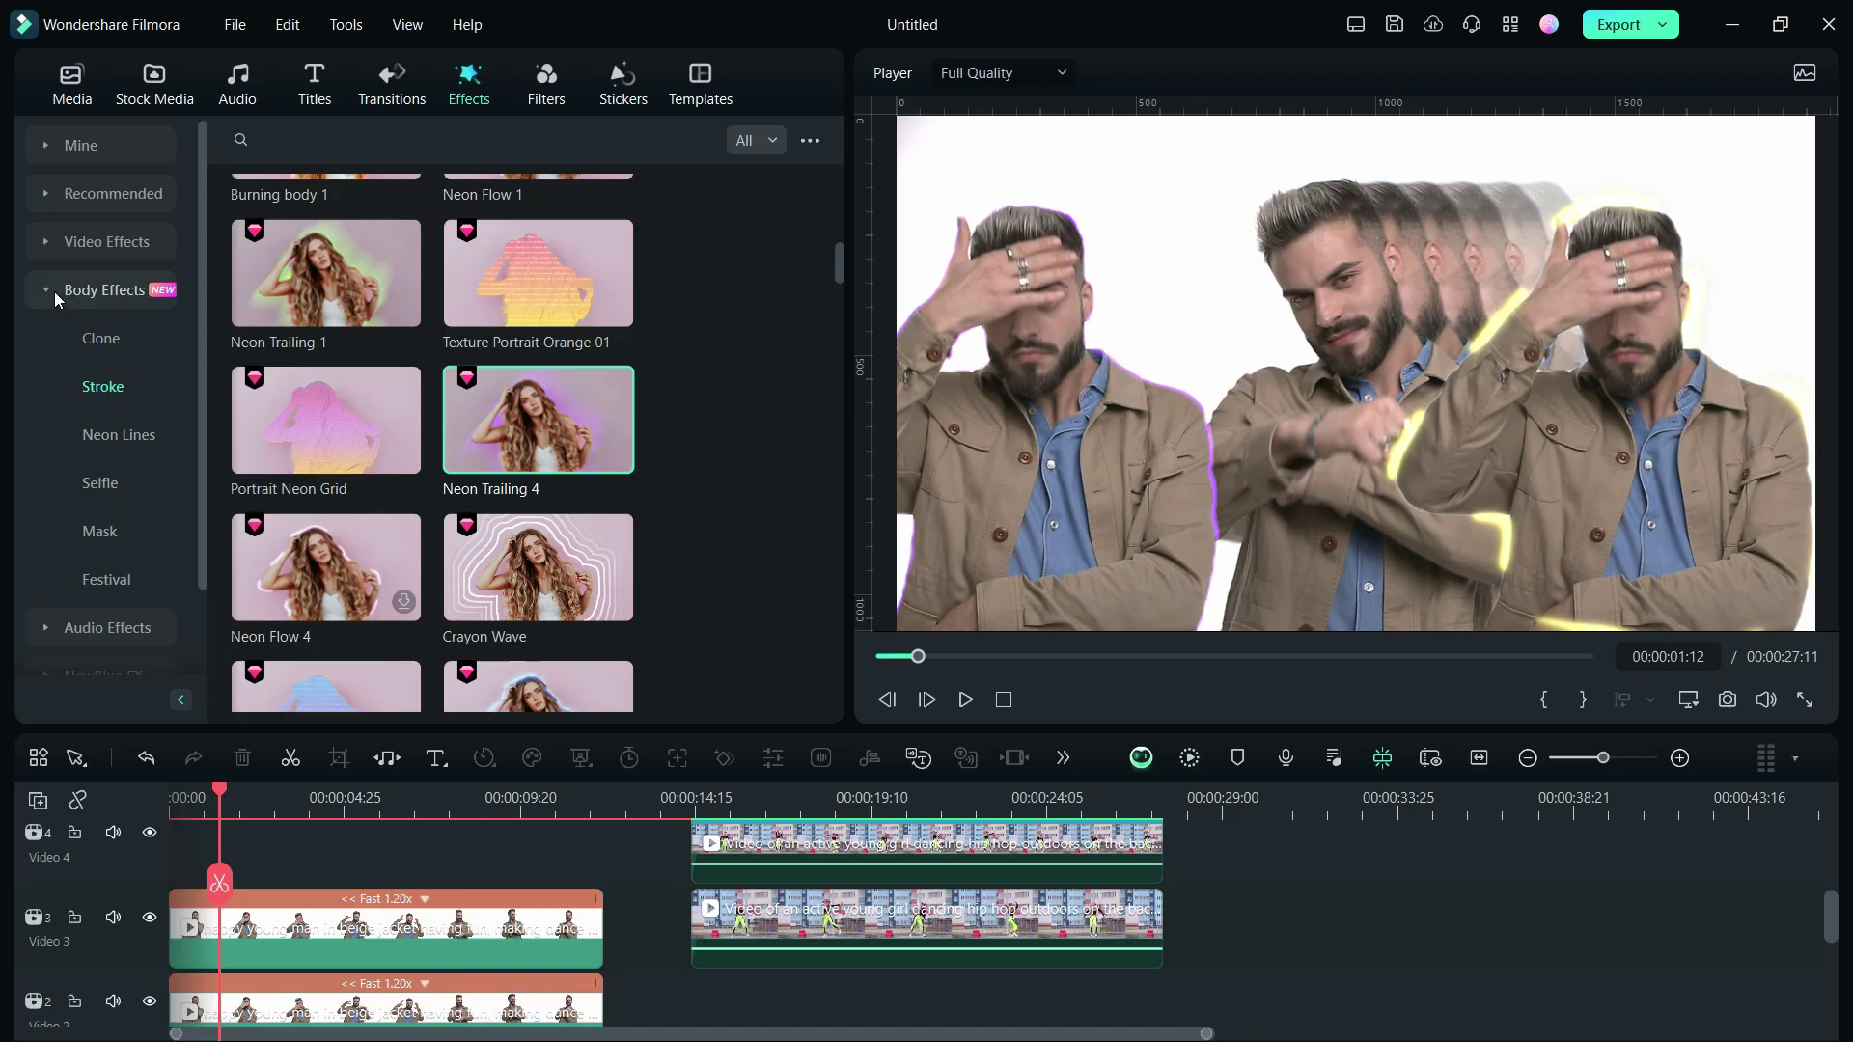
click(50, 288)
click(65, 338)
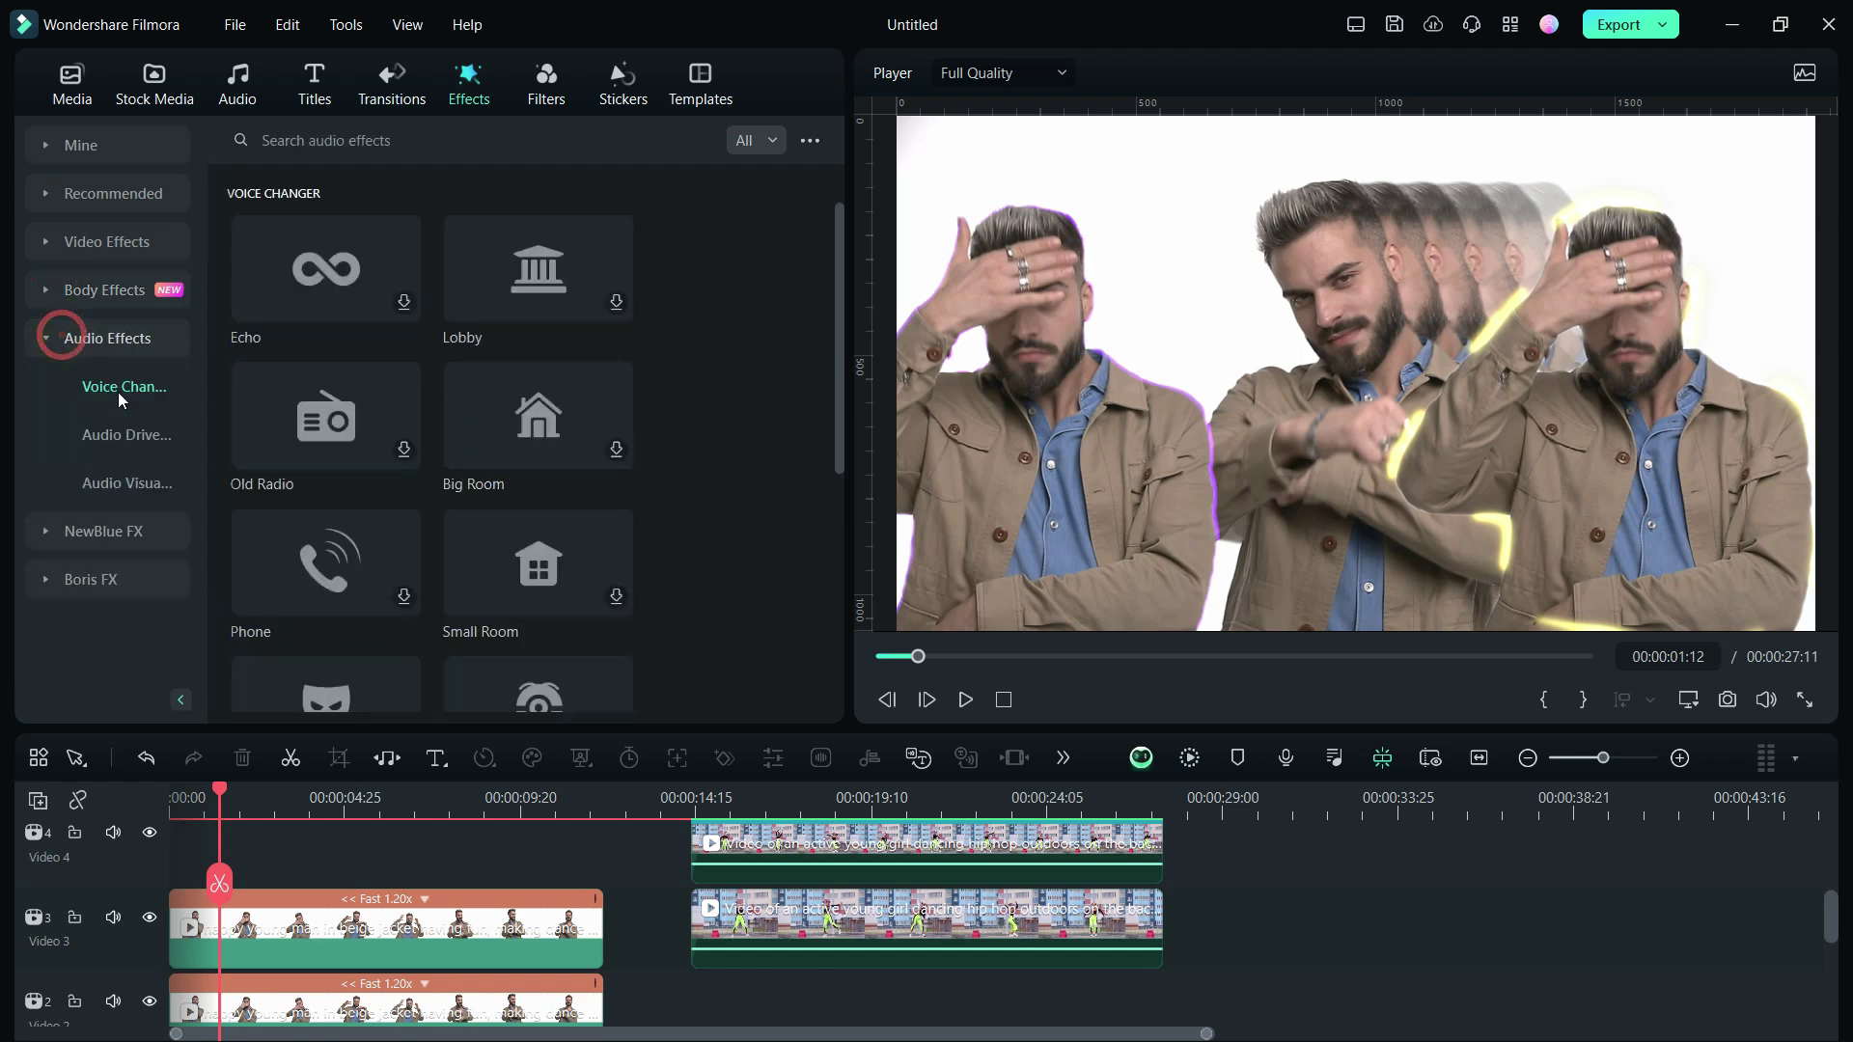
Step: Add Audio Zoom Tremble on Video 4, stretch it across the man clips, and preview
click(139, 436)
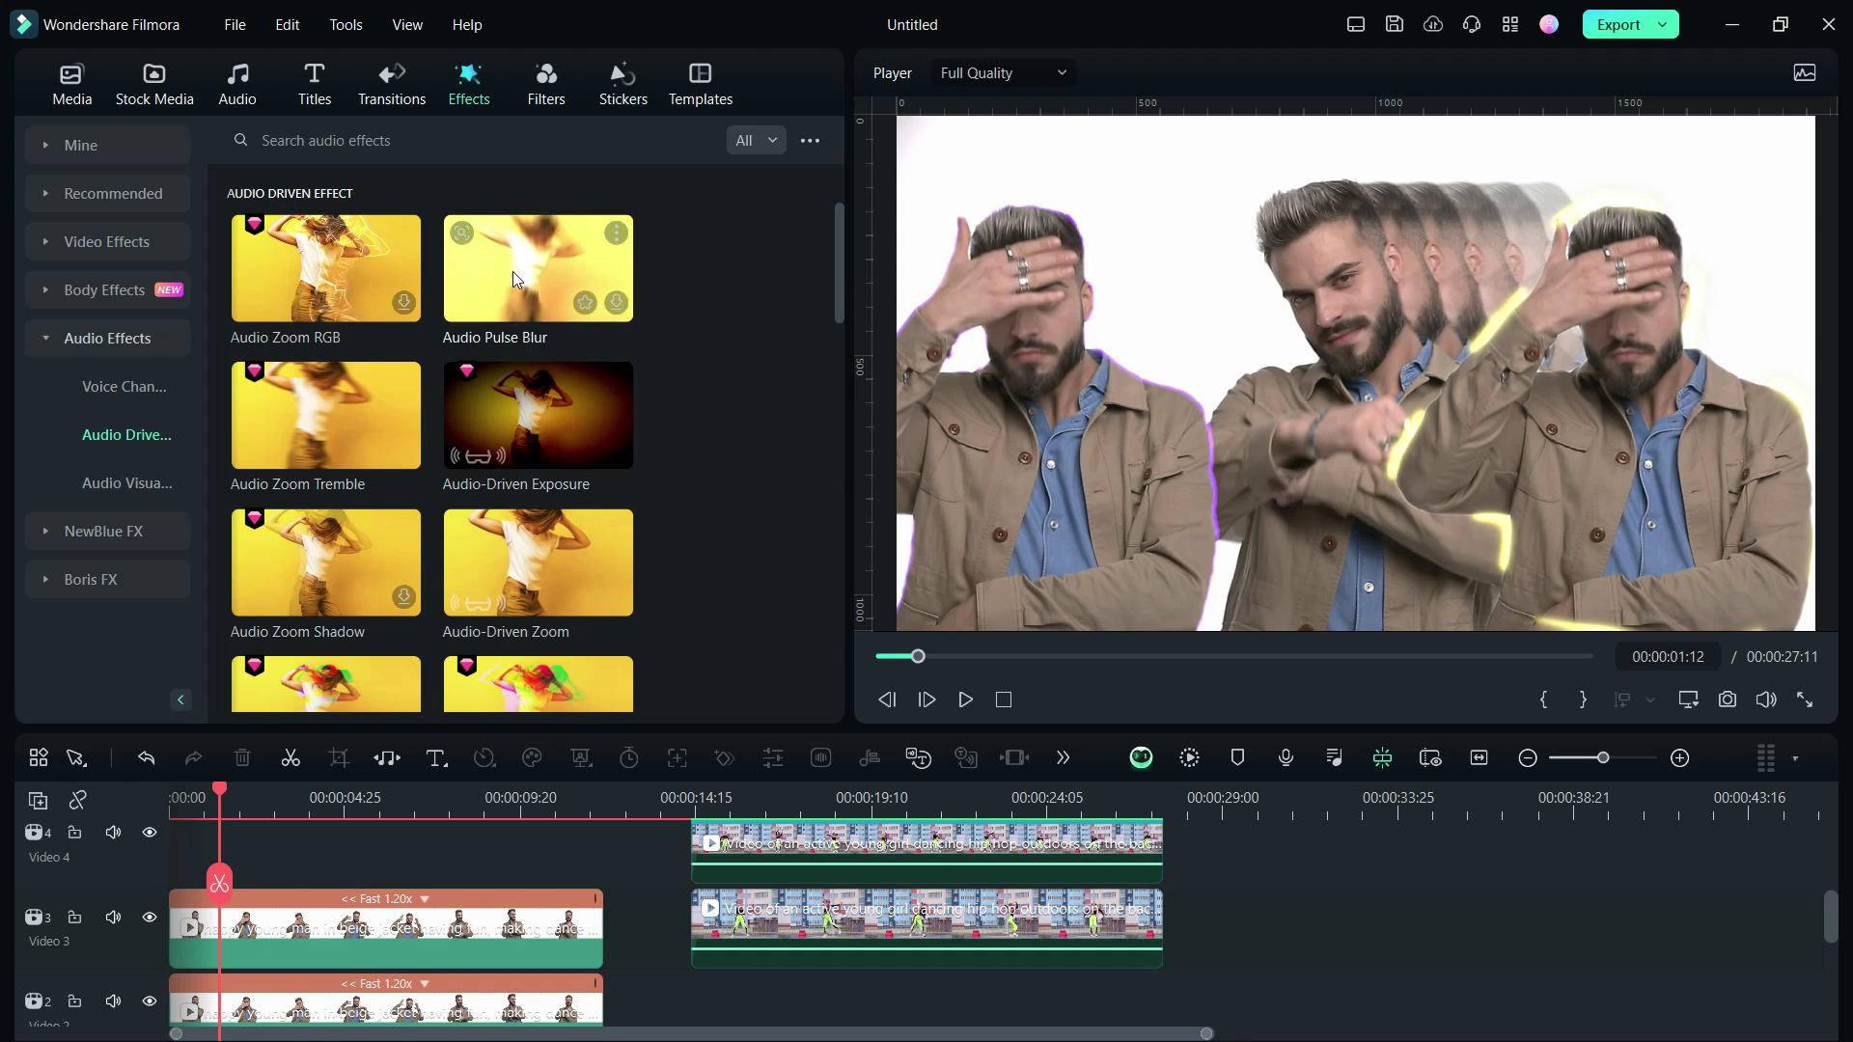
drag(332, 413, 262, 875)
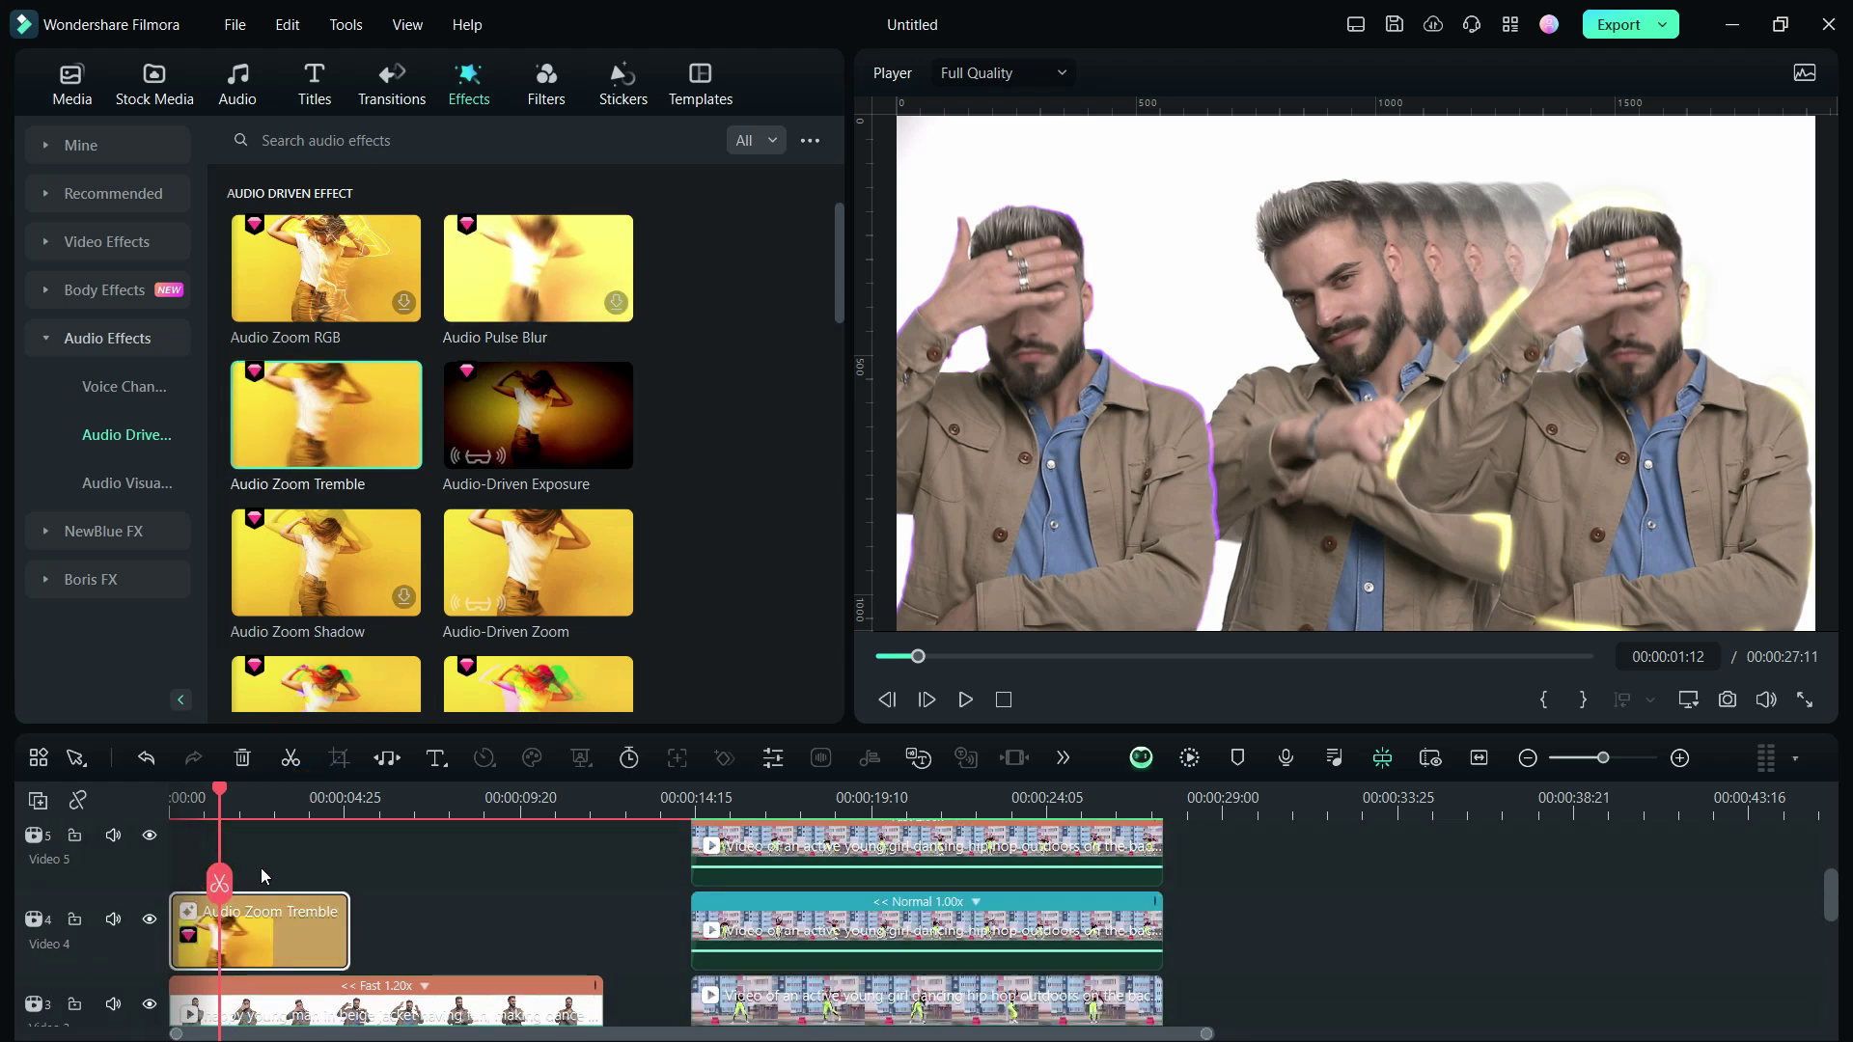
drag(600, 913, 600, 913)
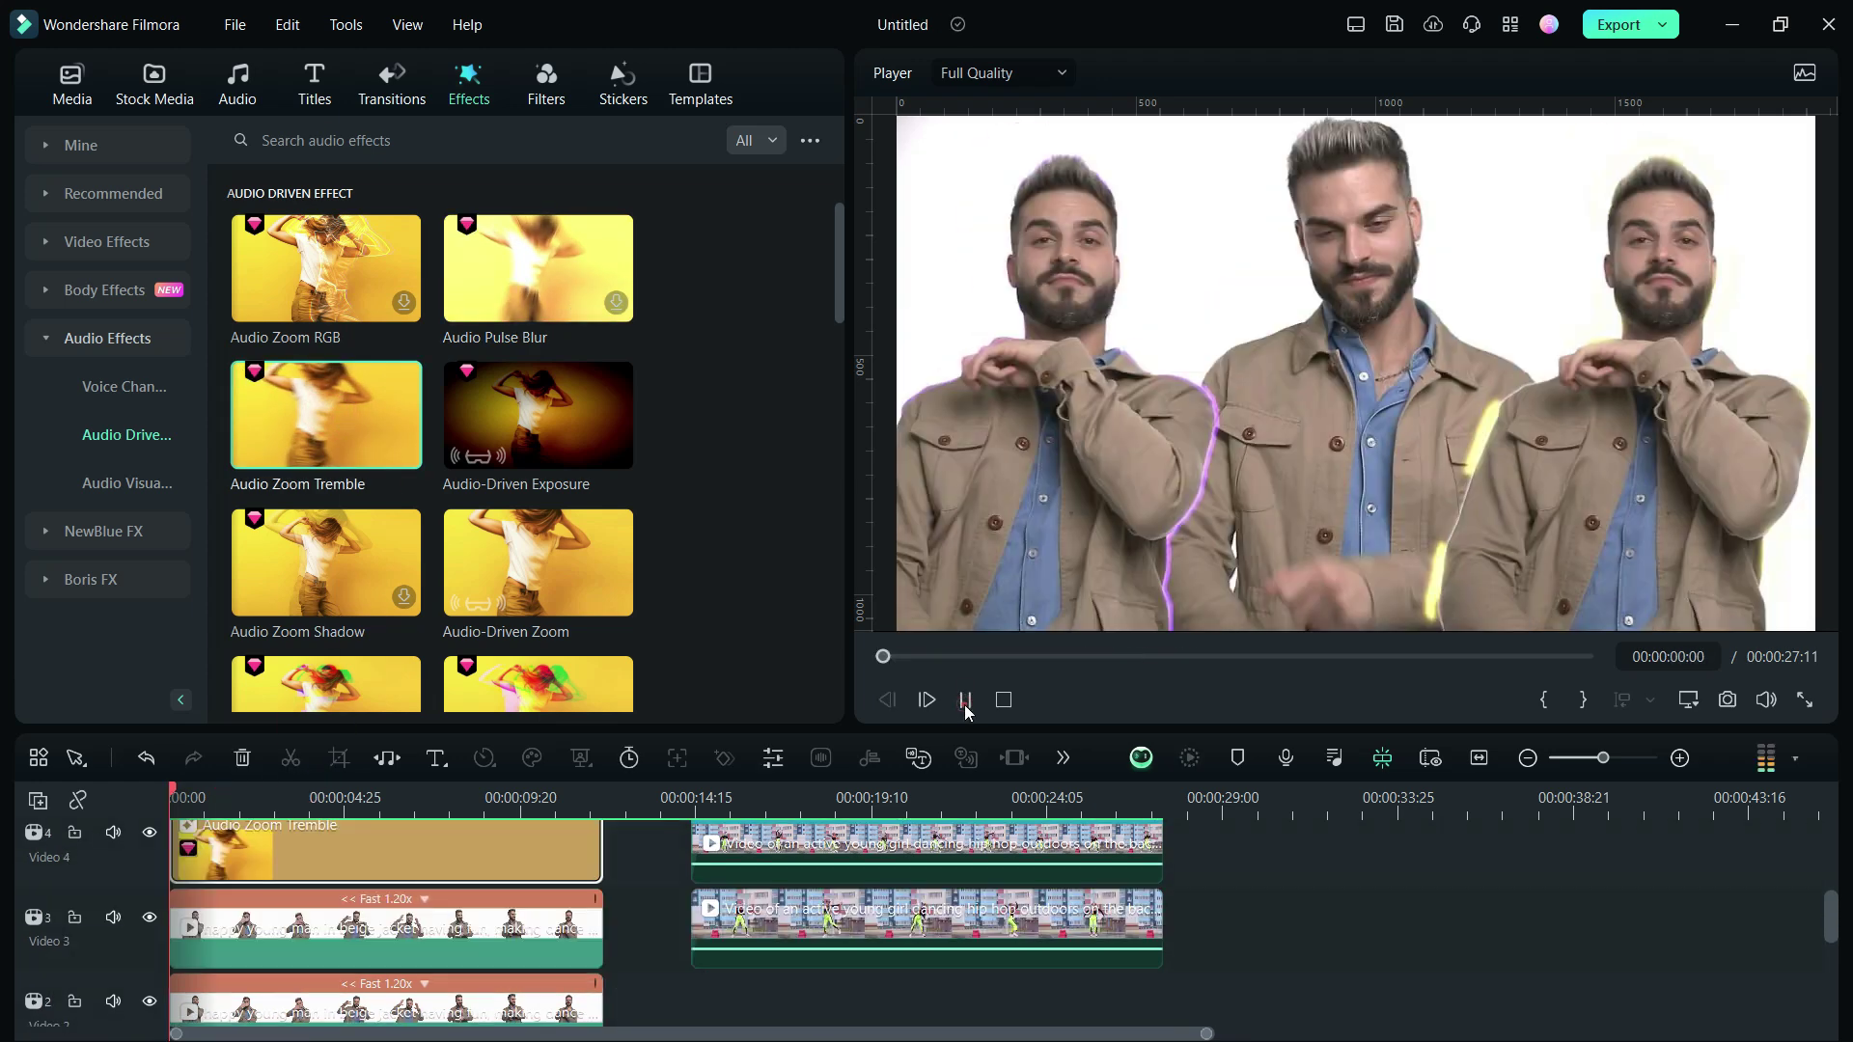
click(965, 700)
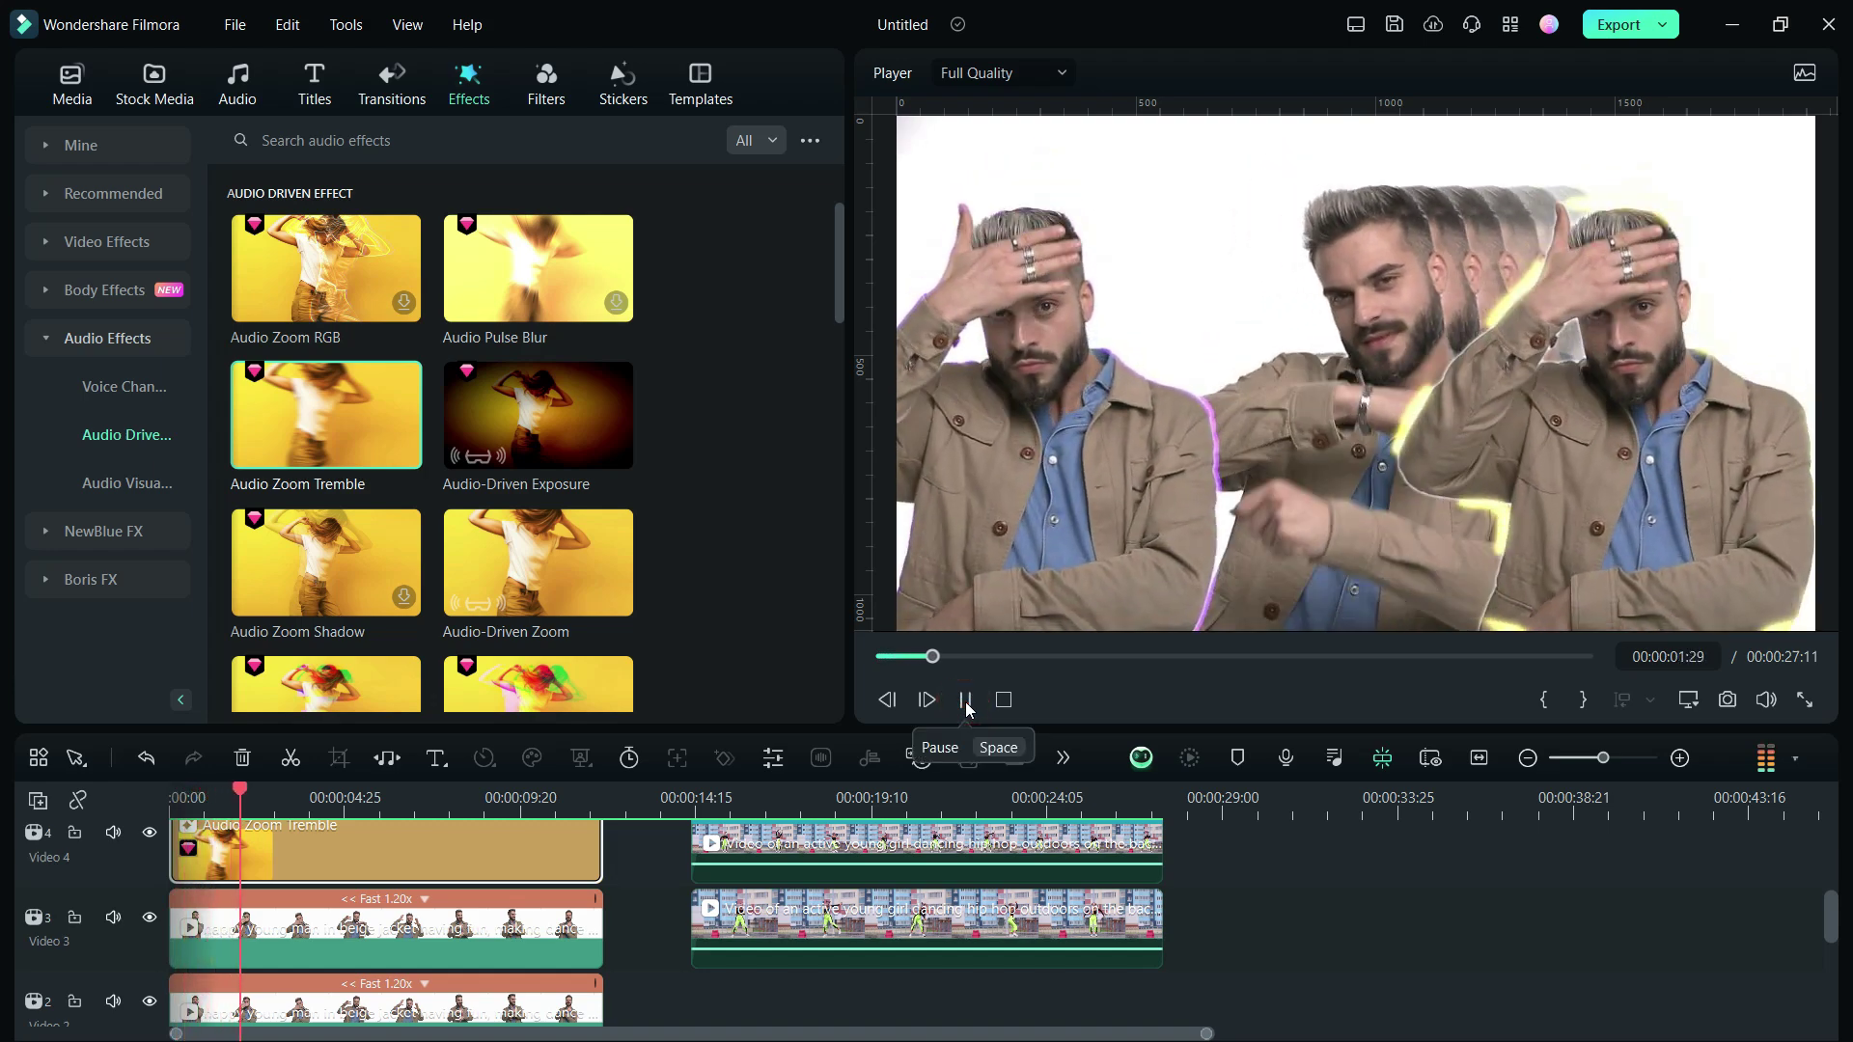